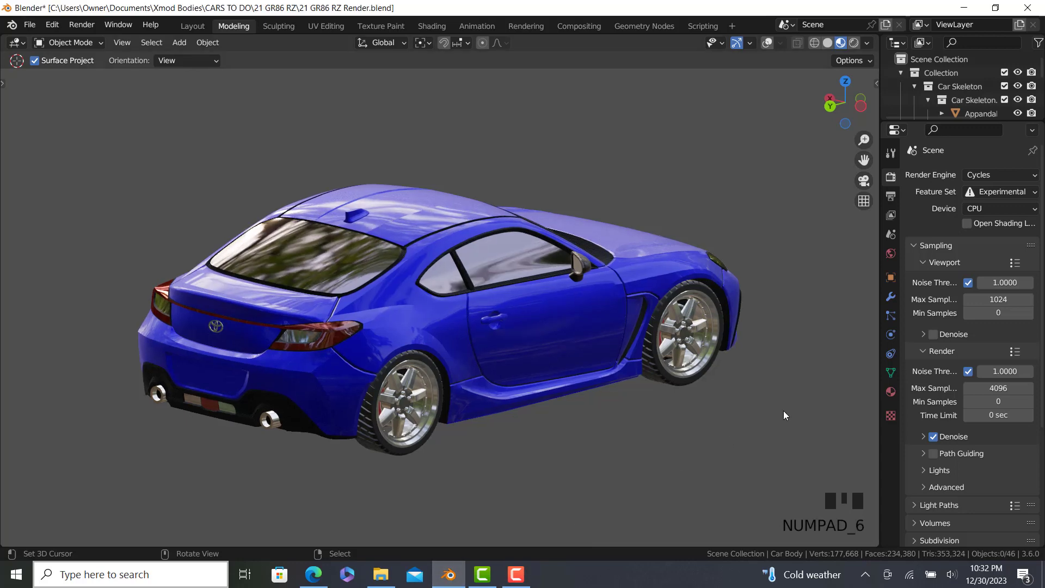
Step: Orbit the view around the blue car model to examine its sides, front and rear
key(KP_6)
key(KP_6)
key(KP_6)
key(KP_6)
key(KP_6)
key(KP_6)
key(KP_6)
key(KP_6)
key(KP_6)
key(KP_6)
key(KP_6)
key(KP_6)
key(KP_6)
key(KP_6)
key(KP_6)
key(KP_6)
key(KP_6)
key(KP_6)
key(KP_6)
key(KP_6)
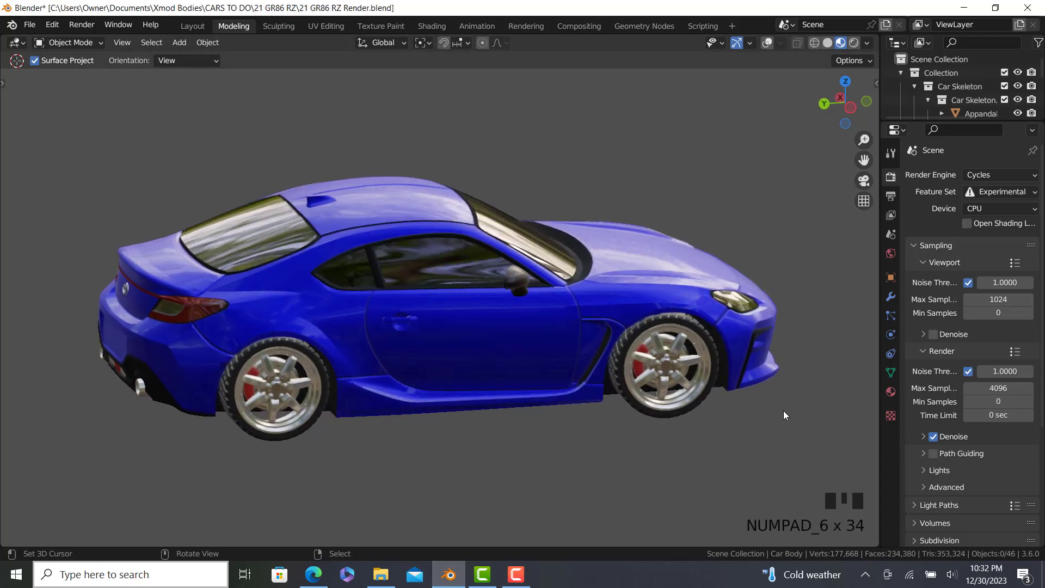
key(KP_6)
key(KP_6)
key(KP_6)
key(KP_6)
key(KP_6)
key(KP_6)
key(KP_6)
key(KP_6)
key(KP_6)
key(KP_6)
key(KP_6)
key(KP_6)
key(KP_6)
key(KP_6)
key(KP_6)
key(KP_6)
key(KP_6)
key(KP_6)
key(KP_6)
key(KP_6)
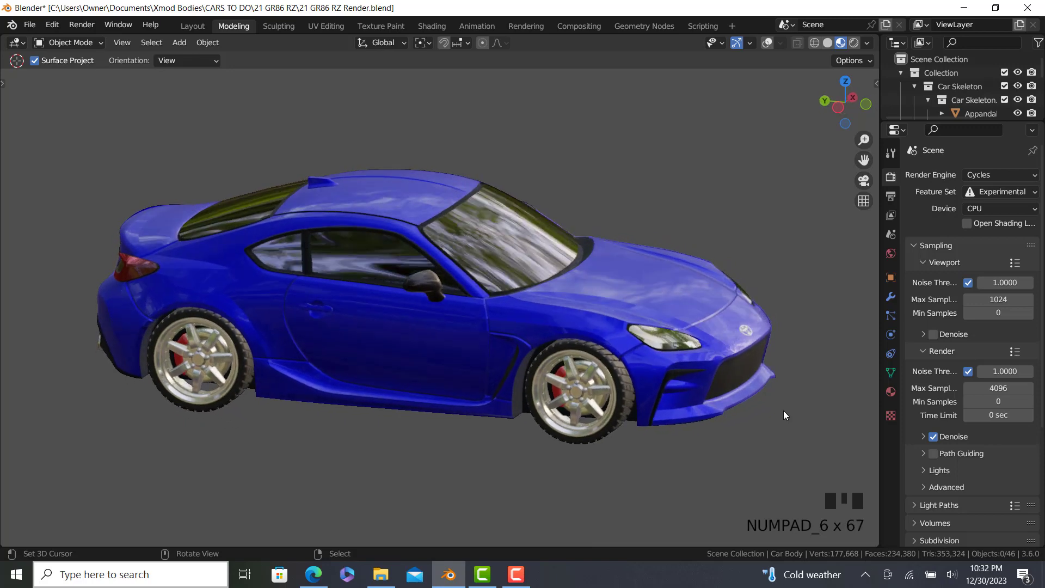
key(KP_6)
key(KP_6)
key(KP_6)
key(KP_6)
key(KP_6)
key(KP_6)
key(KP_6)
key(KP_6)
key(KP_6)
key(KP_6)
key(KP_6)
key(KP_6)
key(KP_6)
key(KP_6)
key(KP_6)
key(KP_6)
key(KP_6)
key(KP_6)
key(KP_6)
key(KP_6)
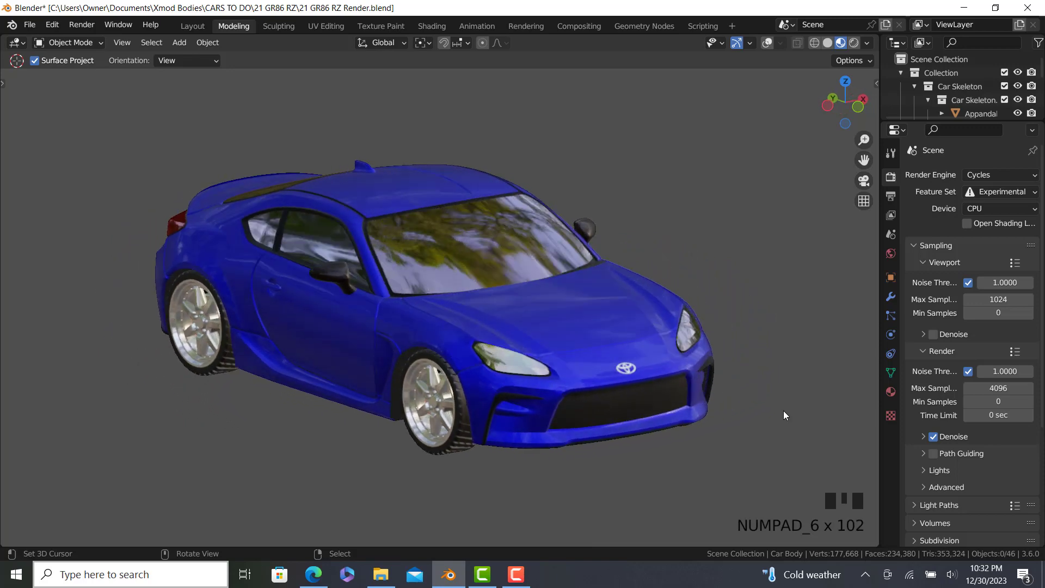
key(KP_6)
key(KP_6)
key(KP_6)
key(KP_6)
key(KP_6)
key(KP_6)
key(KP_6)
key(KP_6)
key(KP_6)
key(KP_6)
key(KP_6)
key(KP_6)
key(KP_6)
key(KP_6)
key(KP_6)
key(KP_6)
key(KP_6)
key(KP_6)
key(KP_6)
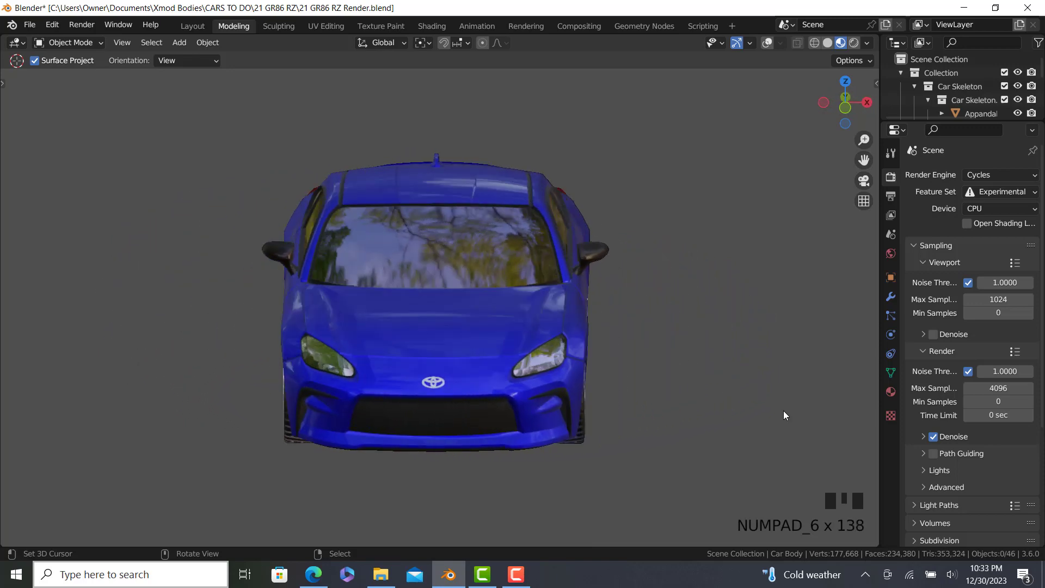
key(KP_6)
key(KP_6)
key(KP_6)
key(KP_6)
key(KP_6)
key(KP_6)
key(KP_6)
key(KP_6)
key(KP_6)
key(KP_6)
key(KP_6)
key(KP_6)
key(KP_6)
key(KP_6)
key(KP_6)
key(KP_6)
key(KP_6)
key(KP_6)
key(KP_6)
key(KP_6)
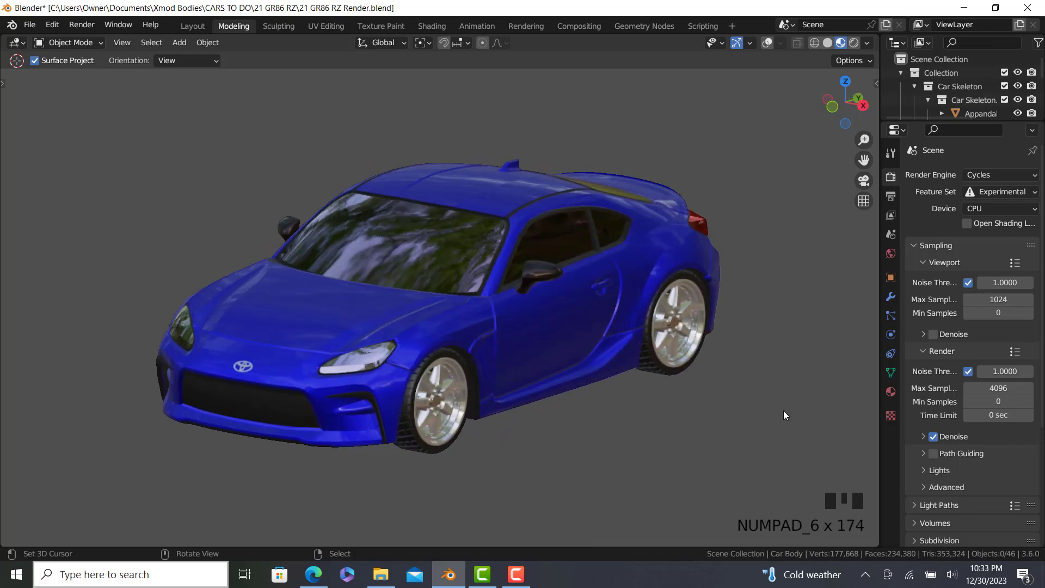
key(KP_6)
key(KP_6)
key(KP_6)
key(KP_6)
key(KP_6)
key(KP_6)
key(KP_6)
key(KP_6)
key(KP_6)
key(KP_6)
key(KP_6)
key(KP_6)
key(KP_6)
key(KP_6)
key(KP_6)
key(KP_6)
key(KP_6)
key(KP_6)
key(KP_6)
key(KP_6)
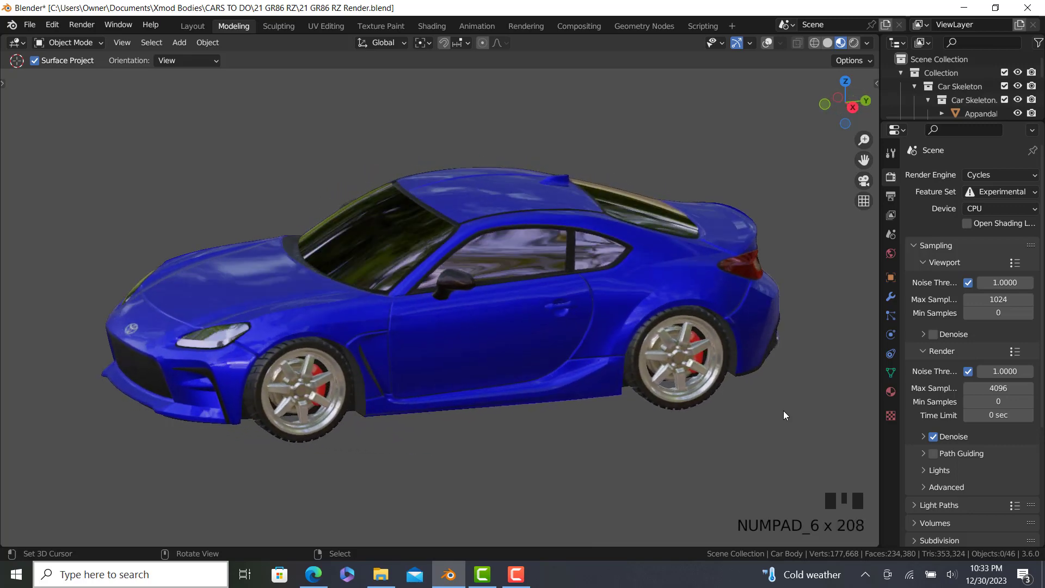
key(KP_6)
key(KP_6)
key(KP_6)
key(KP_6)
key(KP_6)
key(KP_6)
key(KP_6)
key(KP_6)
key(KP_6)
key(KP_6)
key(KP_6)
key(KP_6)
key(KP_6)
key(KP_6)
key(KP_6)
key(KP_6)
key(KP_6)
key(KP_6)
key(KP_6)
key(KP_6)
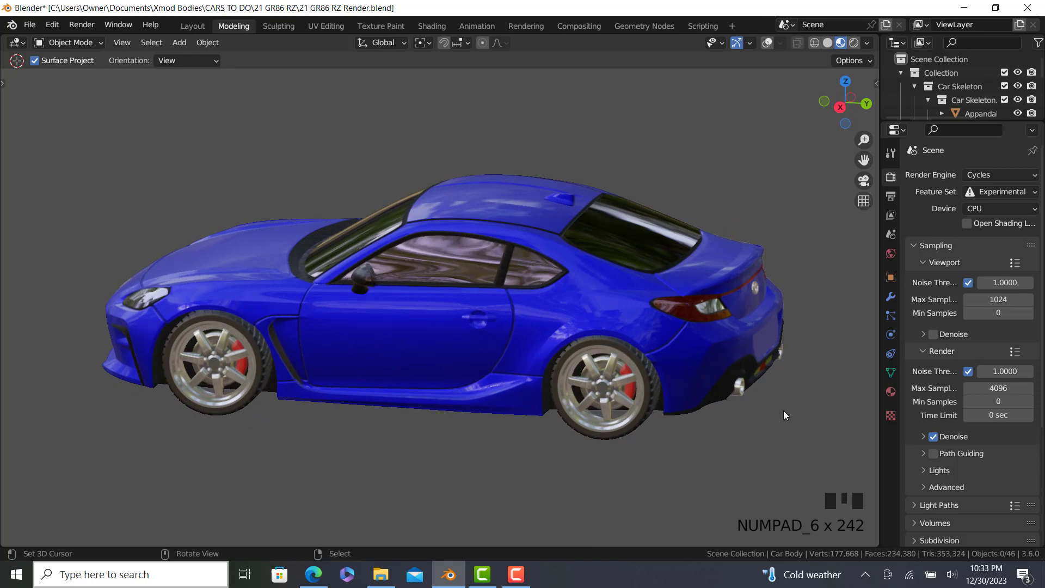
key(KP_6)
key(KP_6)
key(KP_6)
key(KP_6)
key(KP_6)
key(KP_6)
key(KP_6)
key(KP_6)
key(KP_6)
key(KP_6)
key(KP_6)
key(KP_6)
key(KP_6)
key(KP_6)
key(KP_6)
key(KP_6)
key(KP_6)
key(KP_6)
key(KP_6)
key(KP_6)
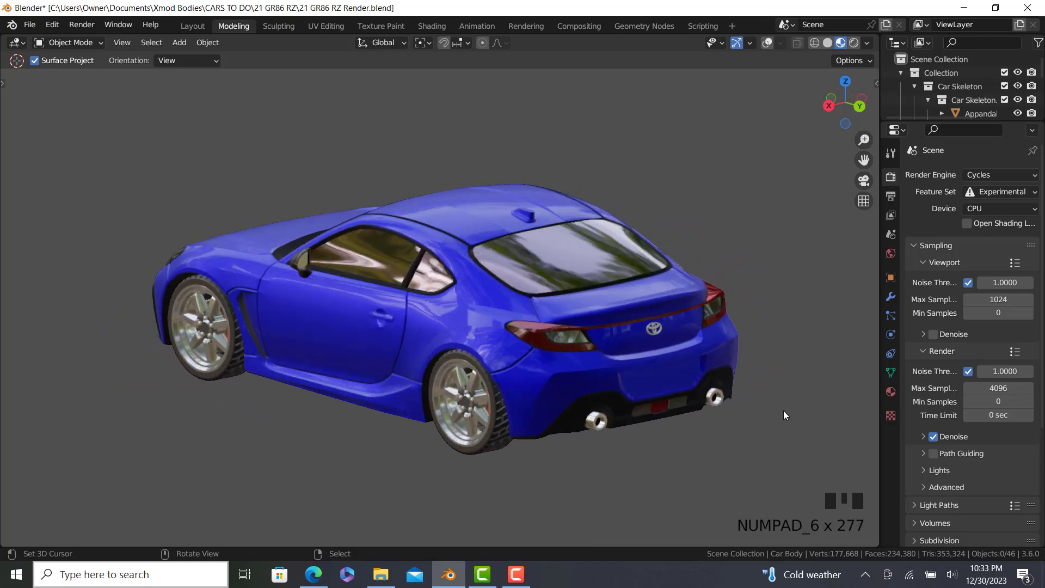
Step: Continue orbiting around the finished car to examine its rear end and both rear quarters
key(KP_6)
key(KP_6)
key(KP_6)
key(KP_6)
key(KP_6)
key(KP_6)
key(KP_6)
key(KP_6)
key(KP_6)
key(KP_6)
key(KP_6)
key(KP_6)
key(KP_6)
key(KP_6)
key(KP_6)
key(KP_6)
key(KP_6)
key(KP_6)
key(KP_6)
key(KP_6)
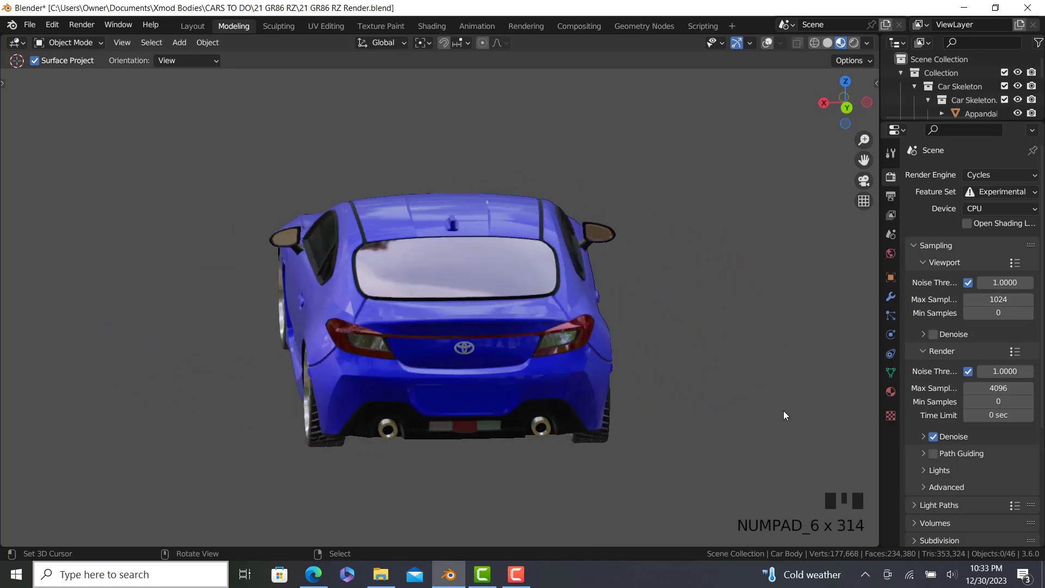
key(KP_6)
key(KP_6)
key(KP_6)
key(KP_6)
key(KP_6)
key(KP_6)
key(KP_6)
key(KP_6)
key(KP_6)
key(KP_6)
key(KP_6)
key(KP_6)
key(KP_6)
key(KP_6)
key(KP_6)
key(KP_6)
key(KP_6)
key(KP_6)
key(KP_6)
key(KP_6)
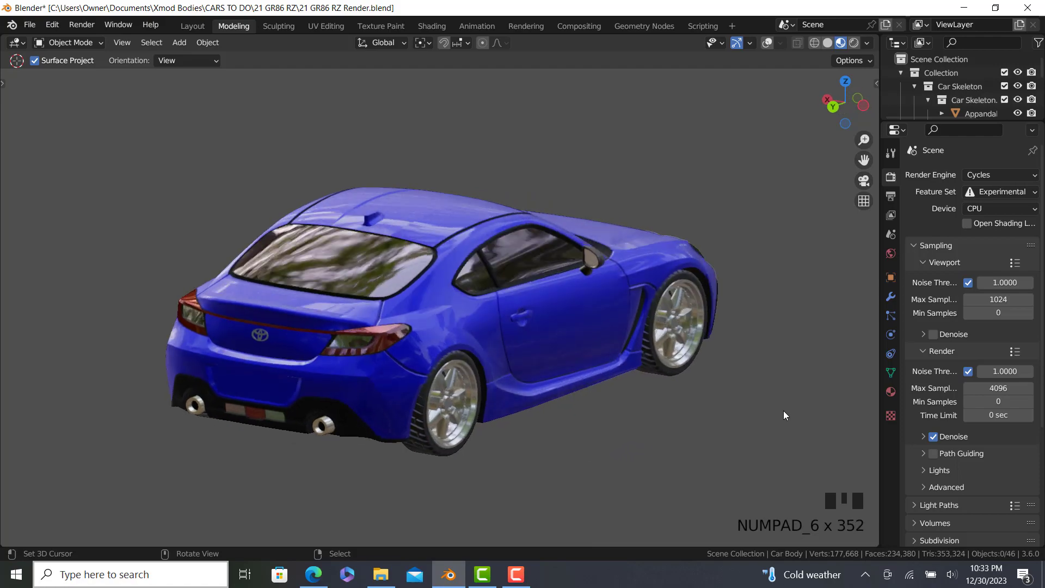
key(KP_6)
key(KP_6)
key(KP_6)
key(KP_6)
key(KP_6)
key(KP_6)
key(KP_6)
key(KP_6)
key(KP_6)
key(KP_6)
key(KP_6)
key(KP_6)
key(KP_6)
key(KP_6)
key(KP_6)
key(KP_6)
key(KP_6)
key(KP_6)
key(KP_6)
key(KP_6)
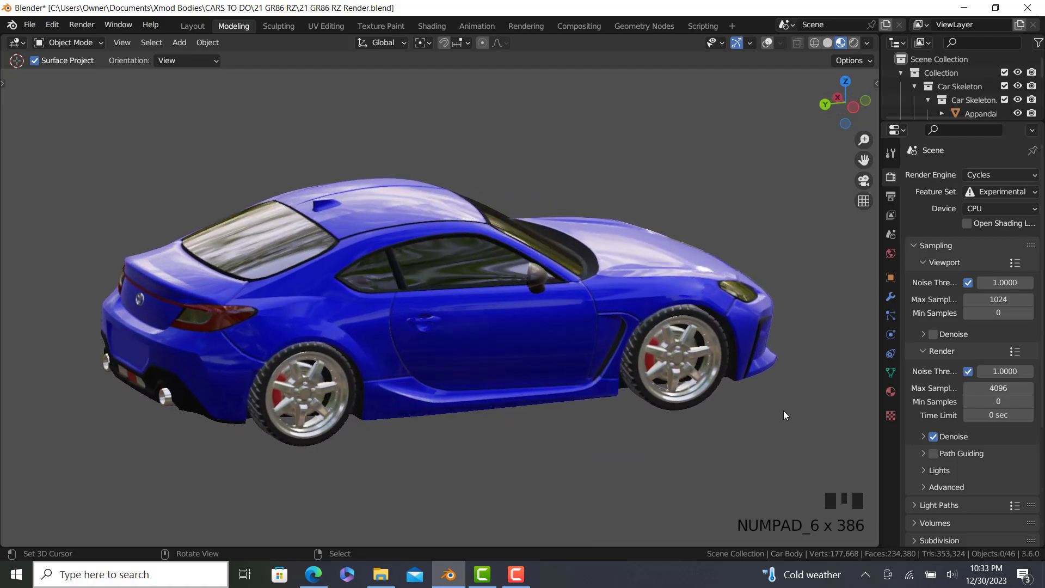
key(KP_6)
key(KP_6)
key(KP_6)
key(KP_6)
key(KP_6)
key(KP_6)
key(KP_6)
key(KP_6)
key(KP_6)
key(KP_6)
key(KP_6)
key(KP_6)
key(KP_6)
key(KP_6)
key(KP_6)
key(KP_6)
key(KP_6)
key(KP_6)
key(KP_6)
key(KP_6)
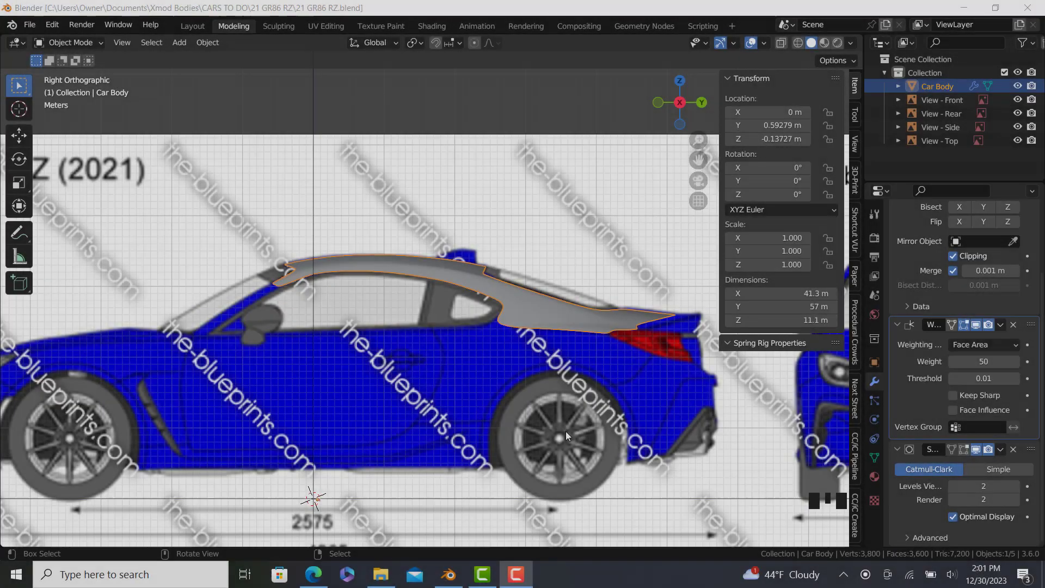
Step: Extrude the short lower edge of the roof panel at the quarter window's rear corner forward and downward in the right side view
middle_drag(566, 431, 509, 291)
scroll(512, 297, up, 3)
scroll(546, 357, down, 2)
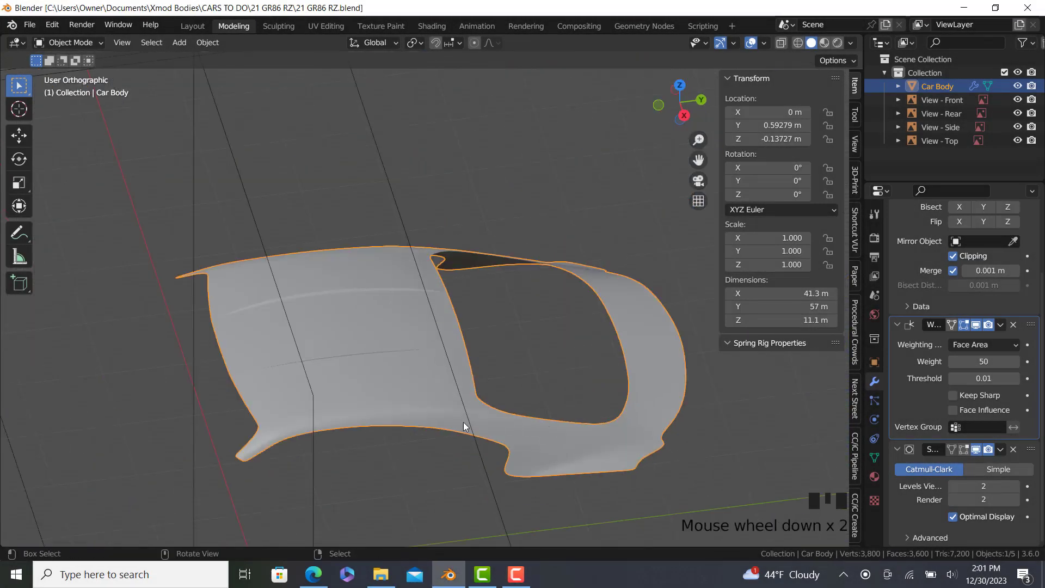
middle_drag(683, 437, 590, 413)
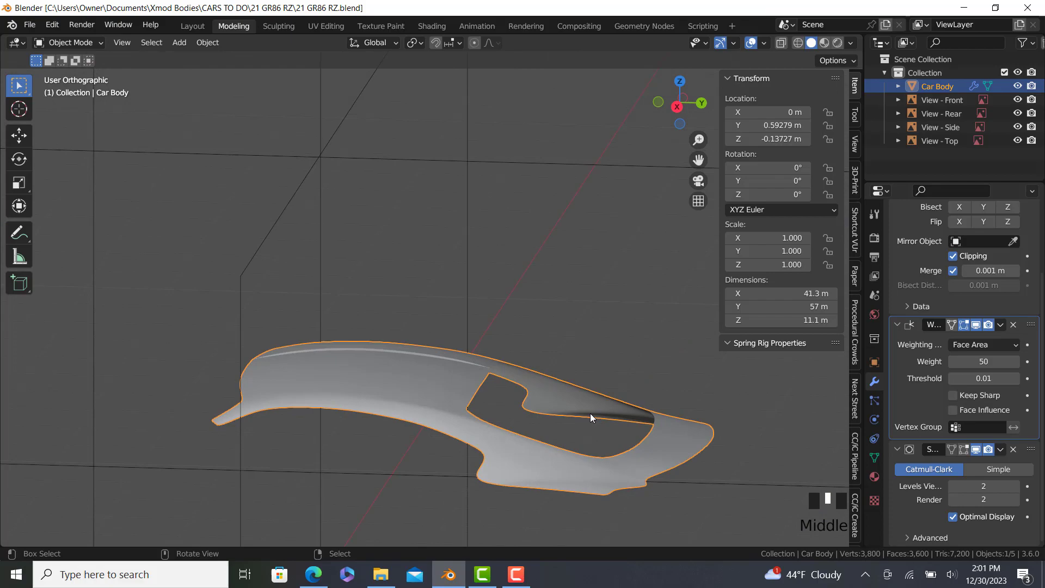
key(KP_3)
shift+middle_drag(558, 463, 432, 325)
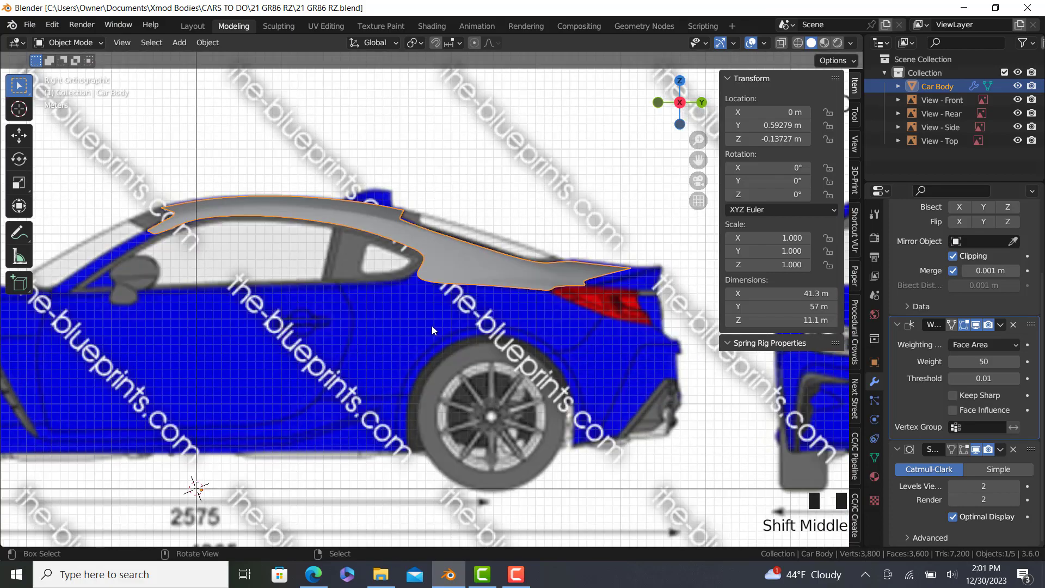
scroll(374, 224, up, 3)
key(Tab)
scroll(373, 224, up, 3)
right_click(406, 264)
shift+middle_drag(407, 269, 532, 287)
ctrl+right_click(527, 286)
scroll(519, 283, up, 2)
key(e)
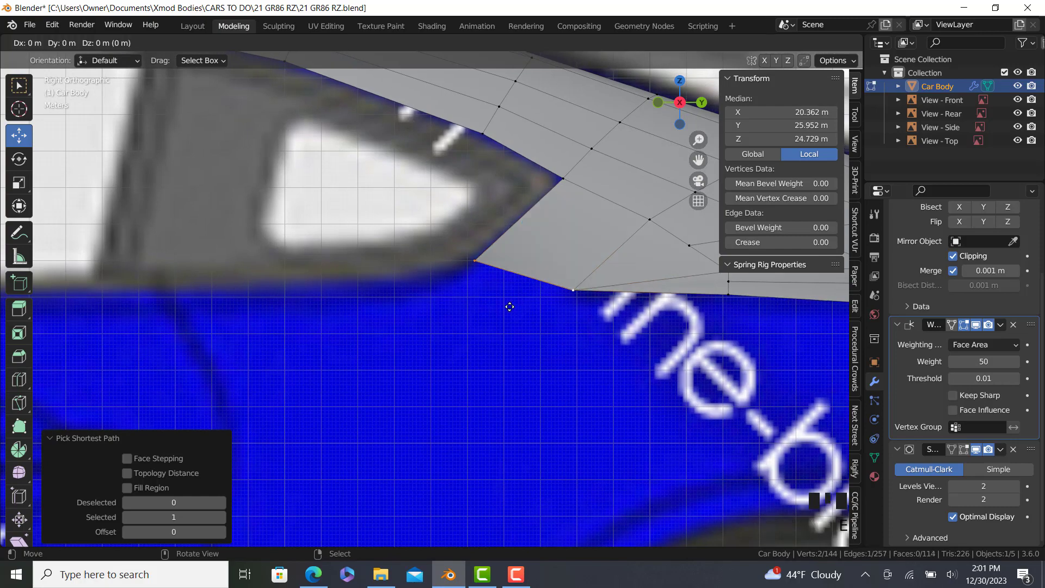
click(471, 327)
Step: Slide the lower rear vertex of the new face along its edge with a factor of 0.360
right_click(501, 327)
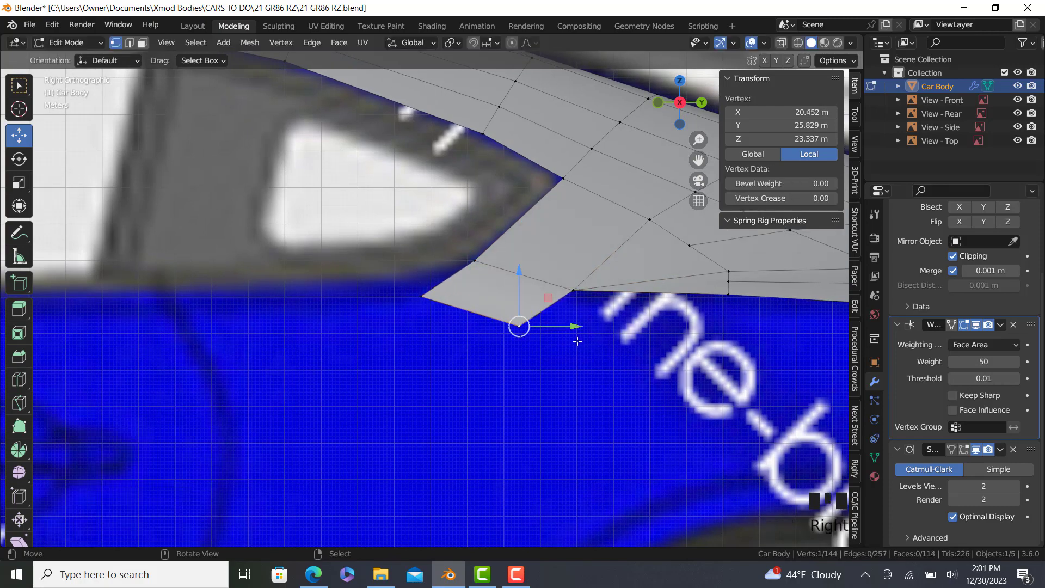
key(g)
key(g)
click(539, 351)
Step: Switch to the browser to examine the blue GR86 reference photo, and return to Blender
click(314, 573)
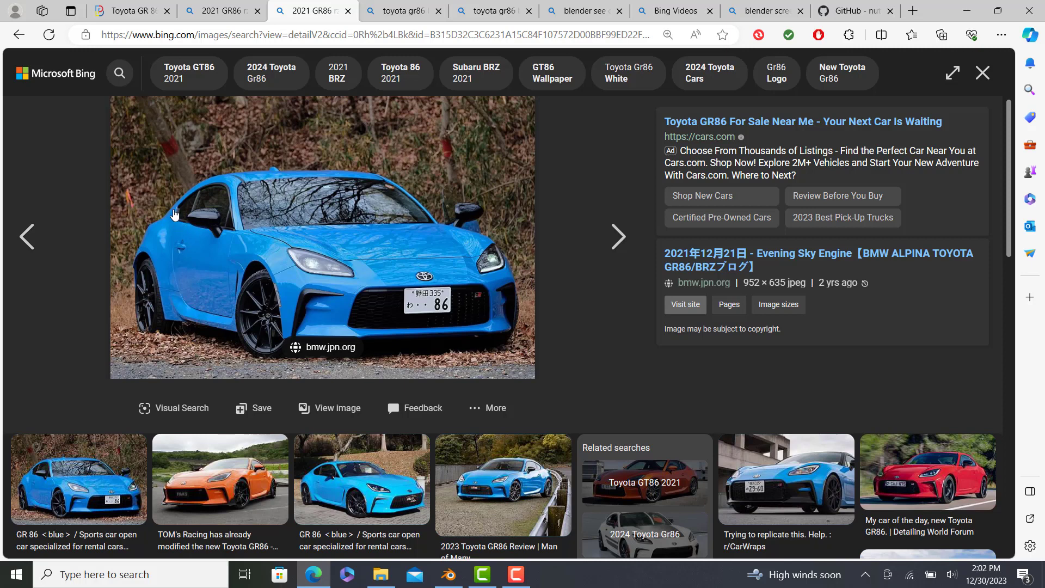
click(477, 576)
click(475, 576)
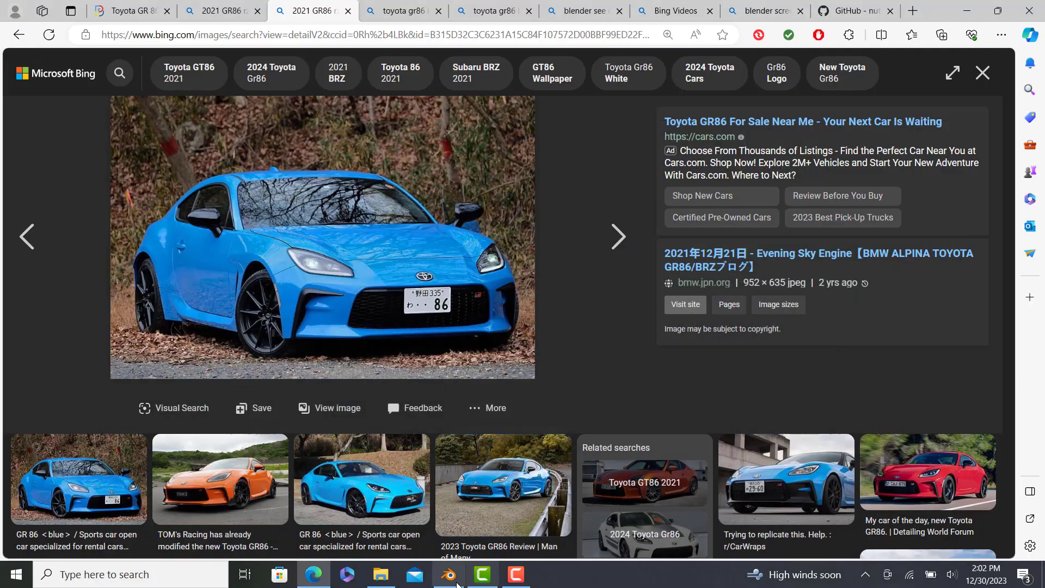
click(448, 575)
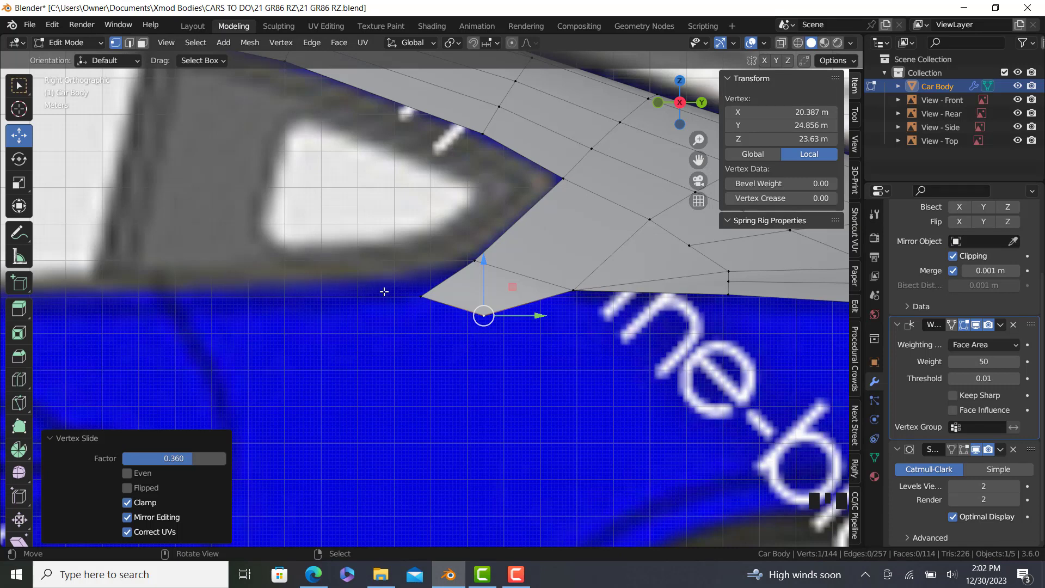
Step: Switch to wireframe shading and nudge the vertex at the quarter window's lower rear corner slightly rearward
right_click(475, 261)
key(z)
click(517, 268)
drag(516, 267, 529, 261)
Step: Extrude the new face's front edge about 7 m forward beneath the side window and adjust the lower end vertex
click(421, 297)
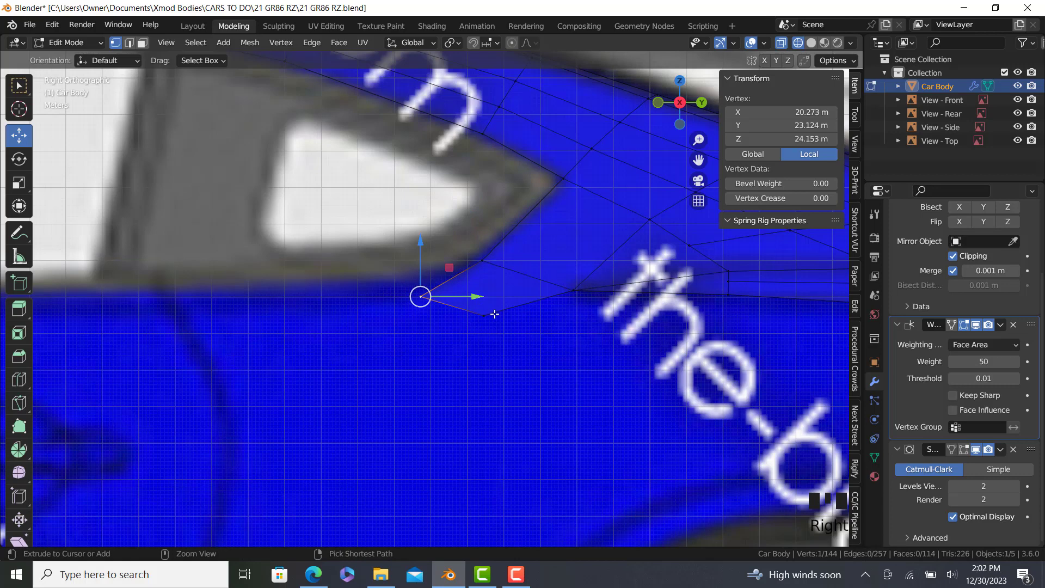
ctrl+click(484, 315)
shift+middle_drag(472, 320, 508, 305)
key(e)
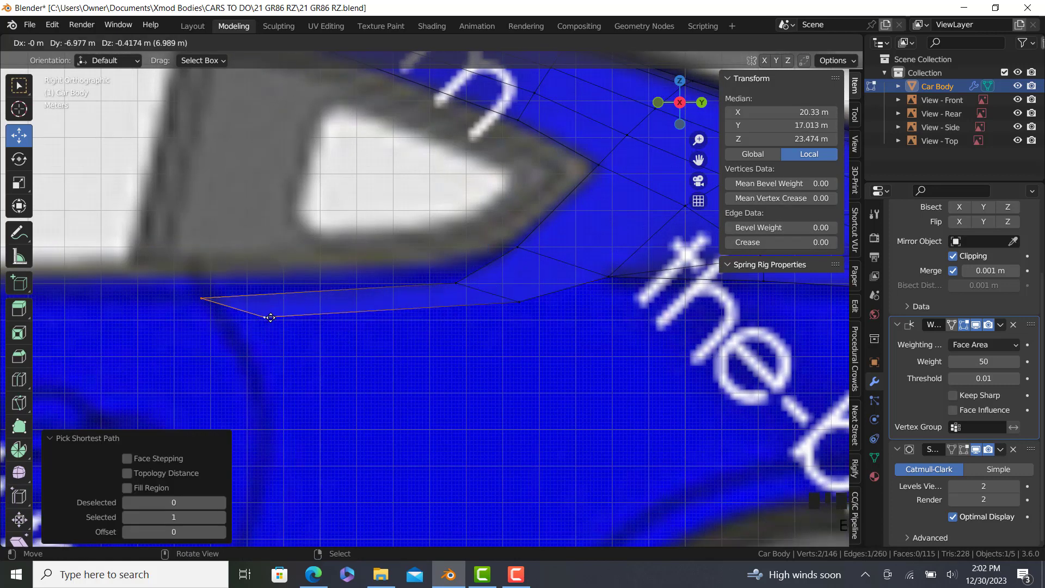
click(272, 318)
click(275, 315)
drag(326, 317, 278, 321)
ctrl+click(212, 297)
Step: Move the strip's front end edge outward in the top view, and shift its rear edge outward about 0.69 m along X
key(KP_7)
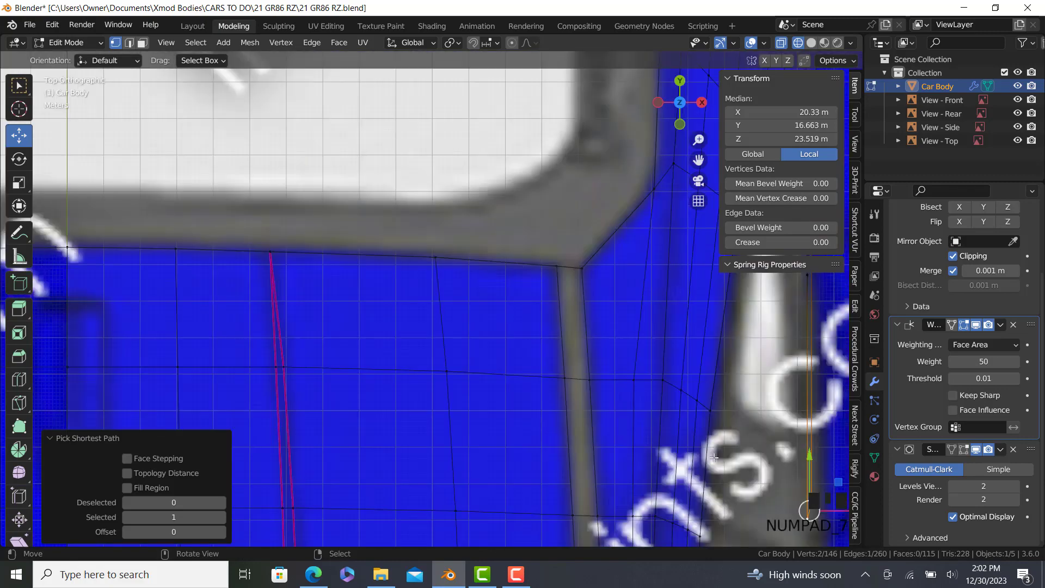
shift+middle_drag(382, 360, 430, 373)
scroll(473, 412, up, 2)
drag(486, 402, 528, 380)
scroll(467, 407, up, 3)
right_click(461, 376)
scroll(524, 383, down, 1)
shift+middle_drag(505, 361, 494, 510)
ctrl+right_click(434, 261)
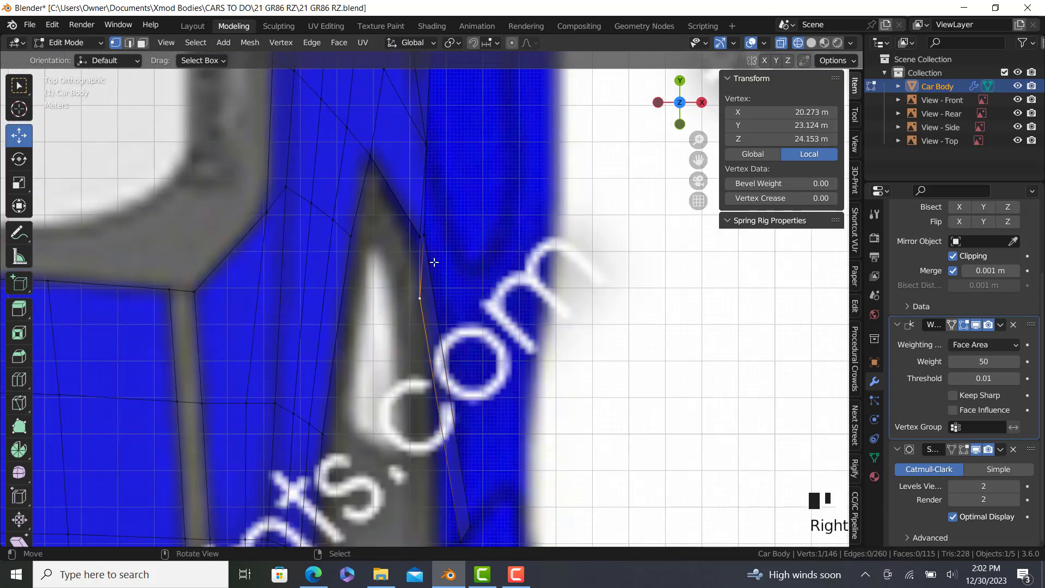
drag(478, 266, 491, 271)
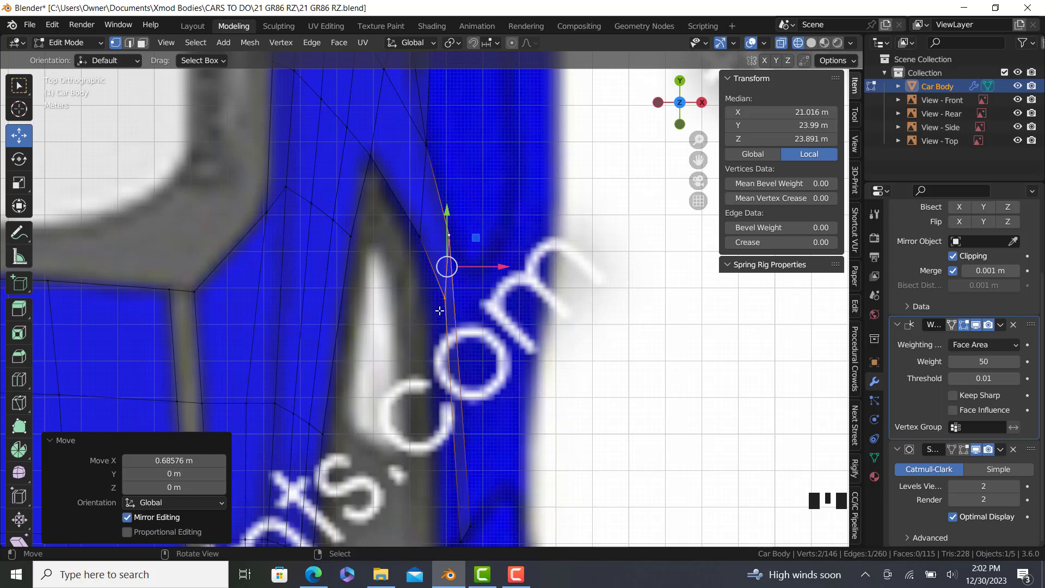
Step: Add a loop cut with 2 cuts across the strip below the window and shift the cuts rearward and slightly down
key(shift+z)
key(Tab)
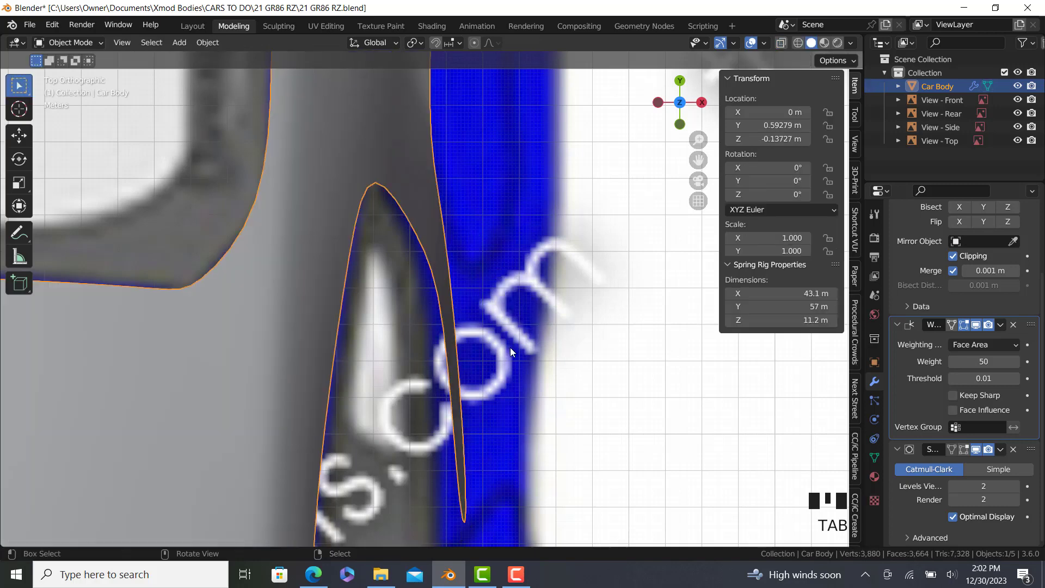
key(Tab)
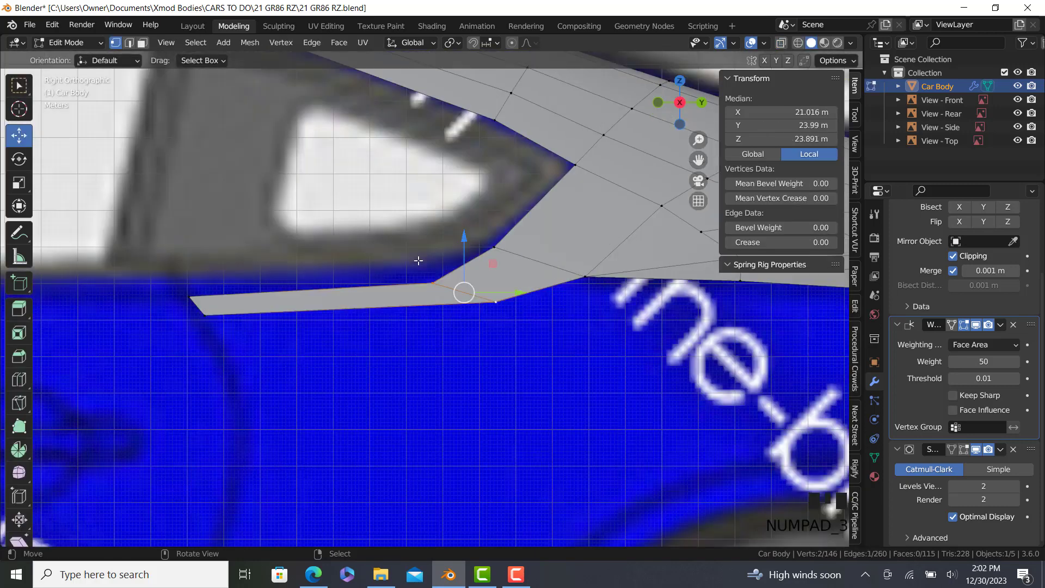
key(KP_3)
click(19, 379)
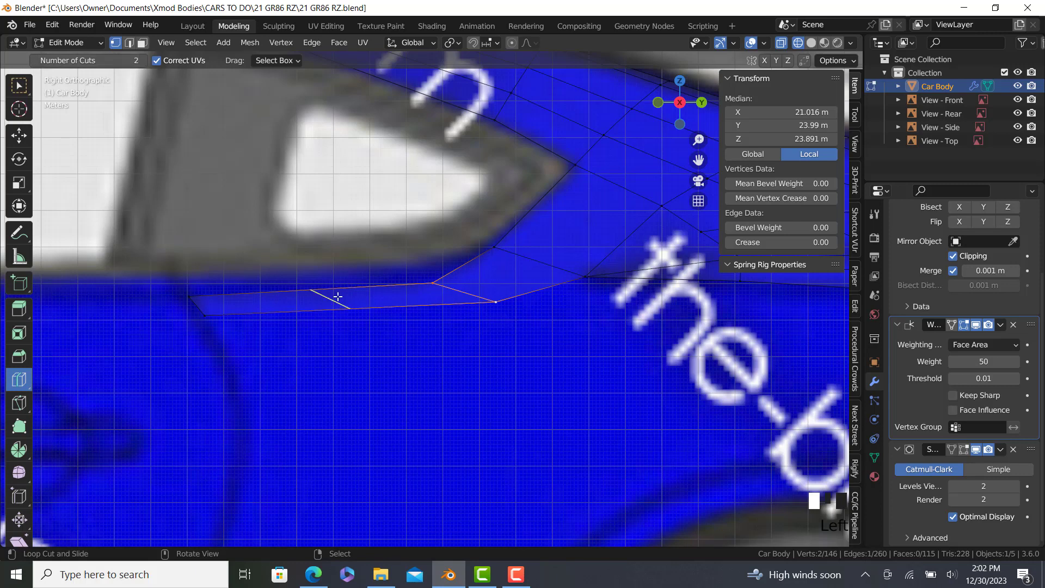
drag(332, 298, 376, 308)
click(293, 306)
click(19, 136)
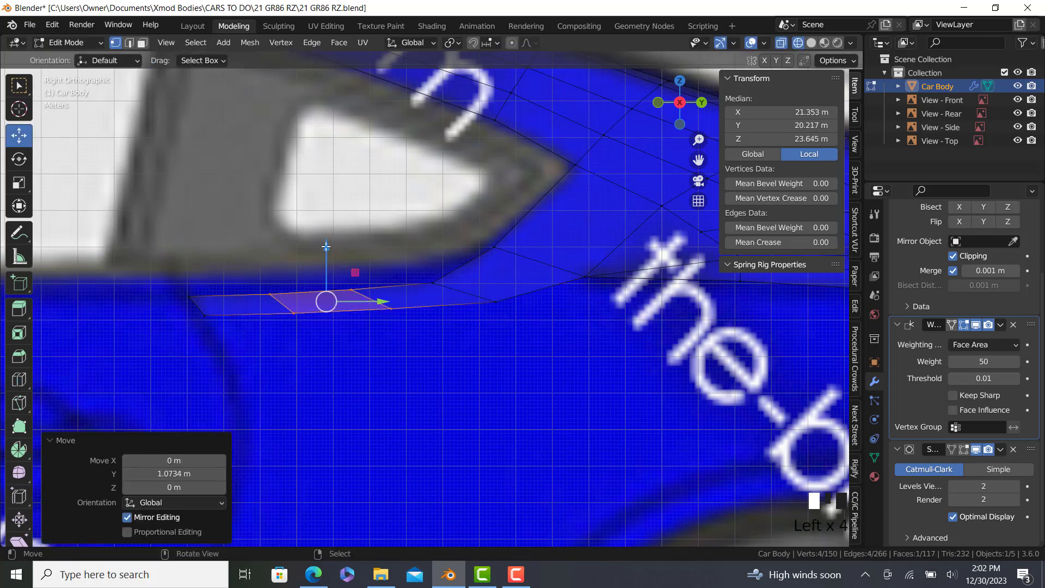
drag(326, 246, 327, 247)
drag(381, 307, 394, 312)
Step: Move the two cut edges of the strip outward about 0.05 m along X in the top view
scroll(383, 315, down, 4)
key(KP_7)
scroll(446, 336, up, 4)
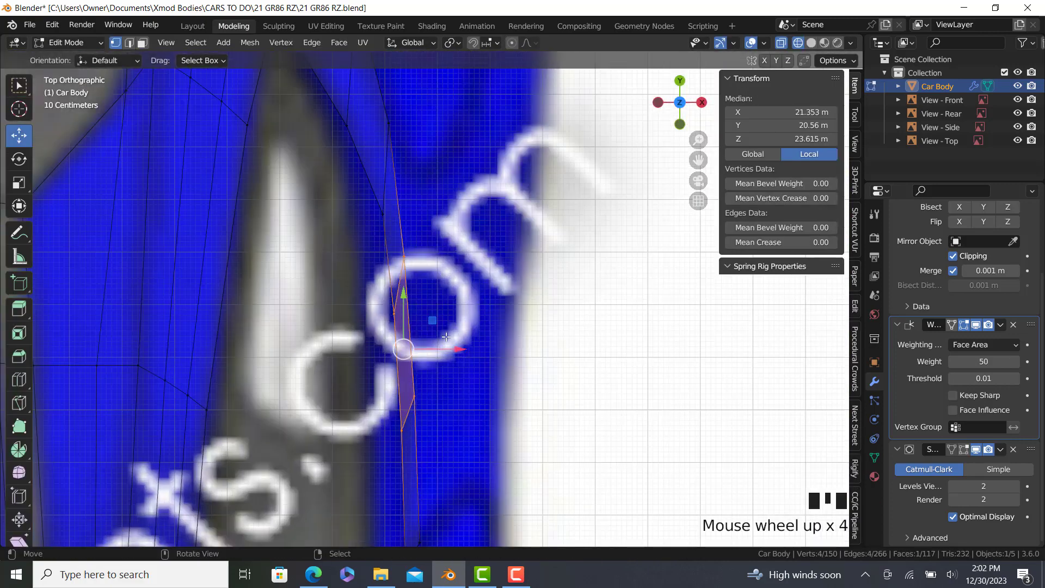
drag(460, 350, 462, 351)
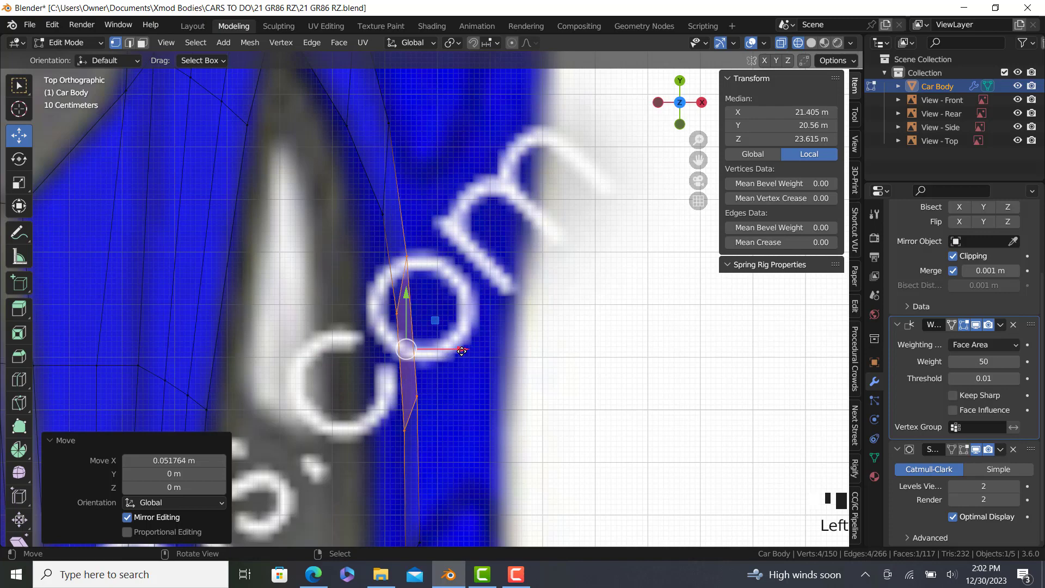
Step: Check the smoothed strip in the side view against the blueprint and compare it with the GR86 reference photo in the browser
key(Tab)
scroll(460, 348, down, 4)
key(KP_3)
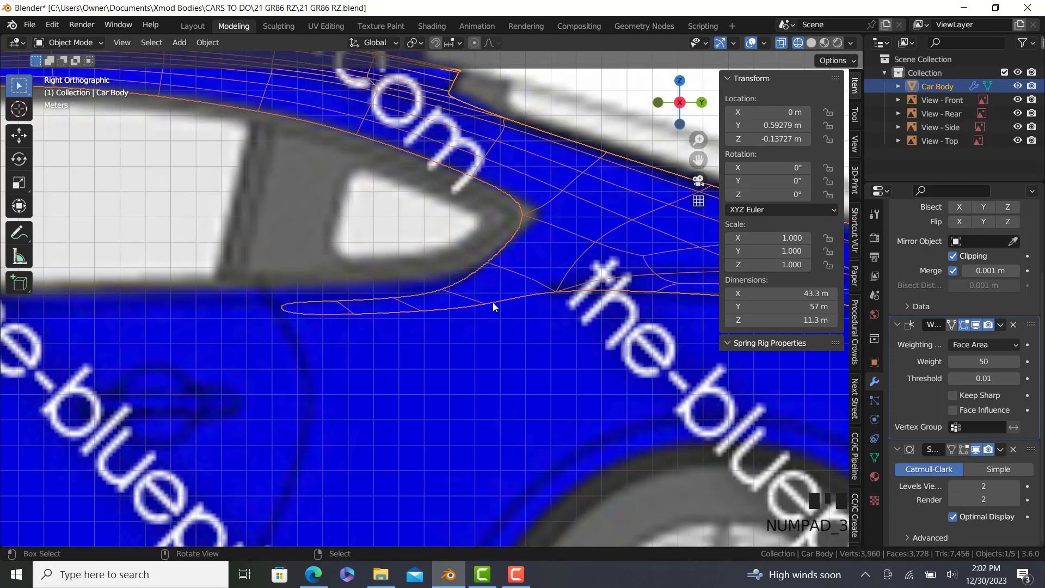
key(Tab)
click(308, 346)
scroll(303, 326, up, 5)
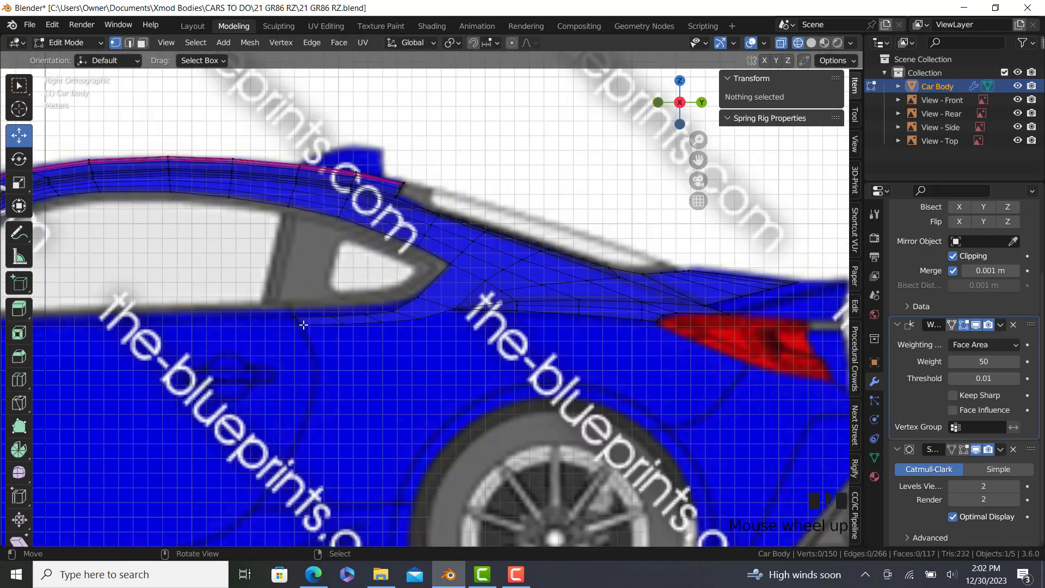
click(313, 575)
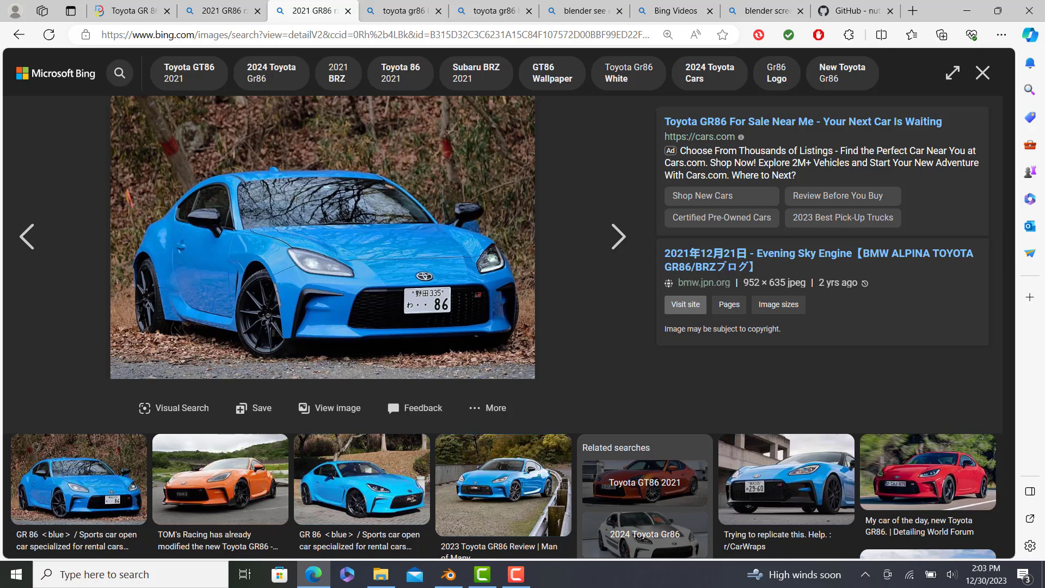
click(448, 574)
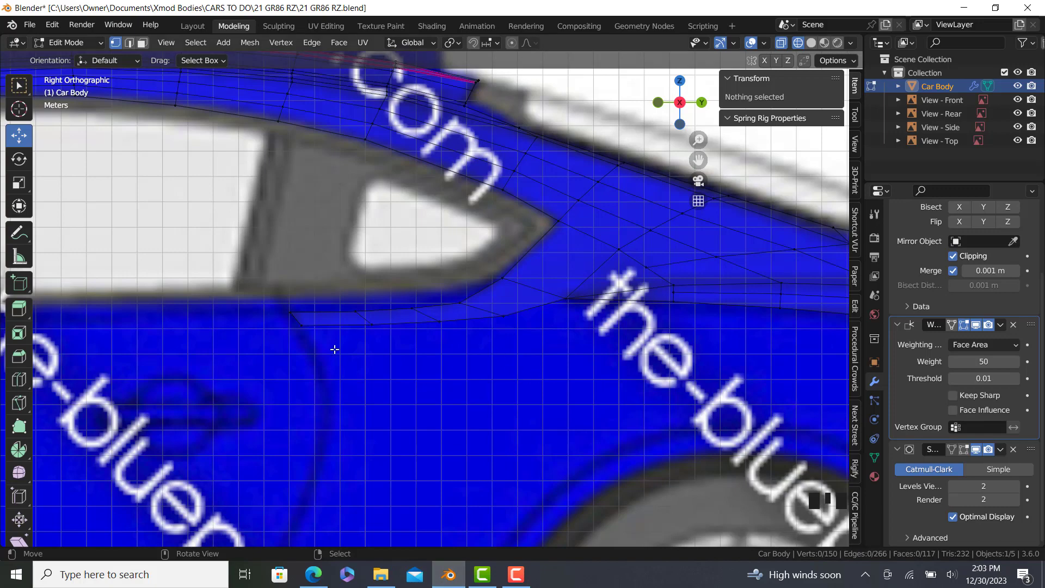
Step: Extrude the lower edge at the strip's front end about 3.7 m down and slightly rearward along the door seam
click(300, 323)
scroll(348, 324, down, 4)
shift+middle_drag(413, 334, 466, 263)
scroll(438, 260, up, 2)
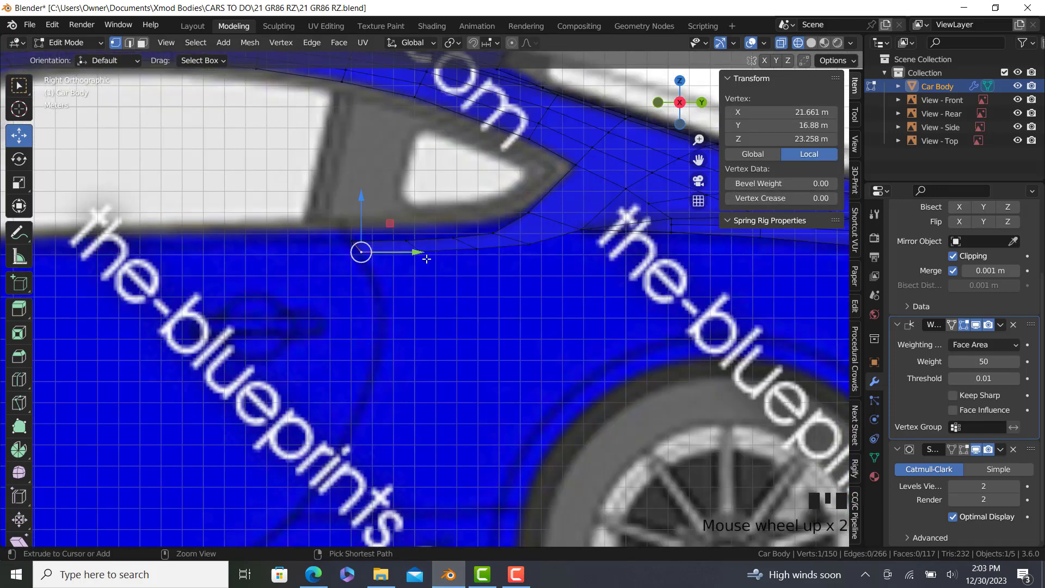
ctrl+click(426, 259)
shift+middle_drag(408, 289, 436, 219)
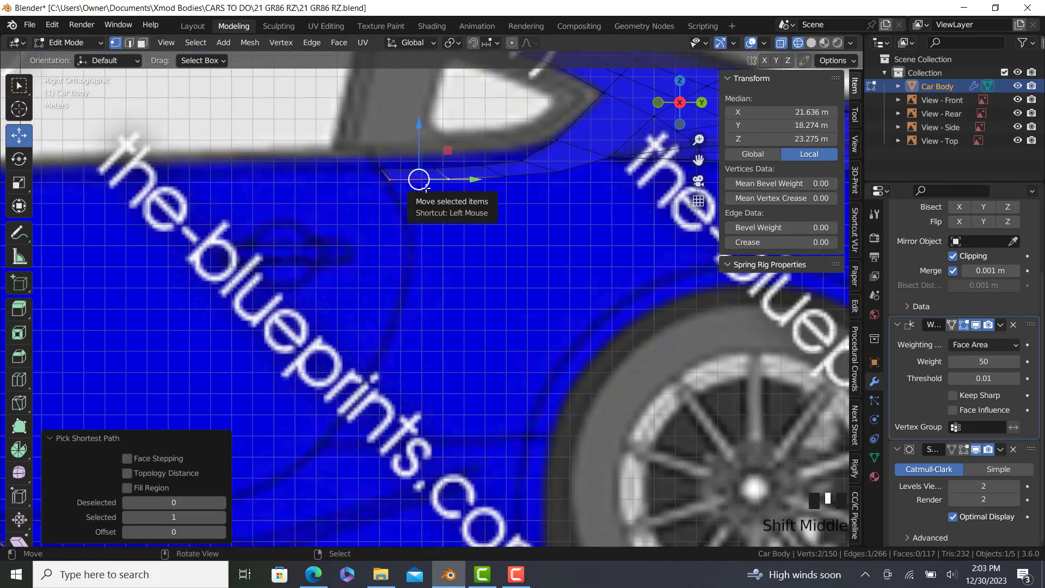
key(e)
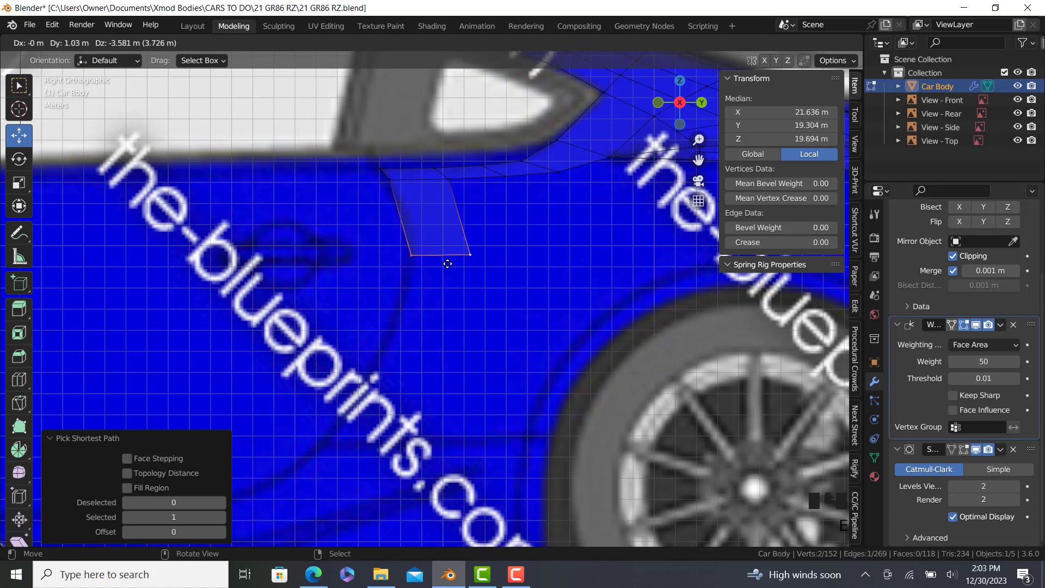
click(447, 264)
Step: Move the strip's extruded lower edge outward along X toward the body outline in the front view
key(KP_1)
scroll(435, 262, up, 2)
drag(467, 263, 505, 298)
key(KP_7)
Step: Adjust the rear vertex of the strip's lower edge along X in the top view and slide it about 0.9 m forward
right_click(456, 244)
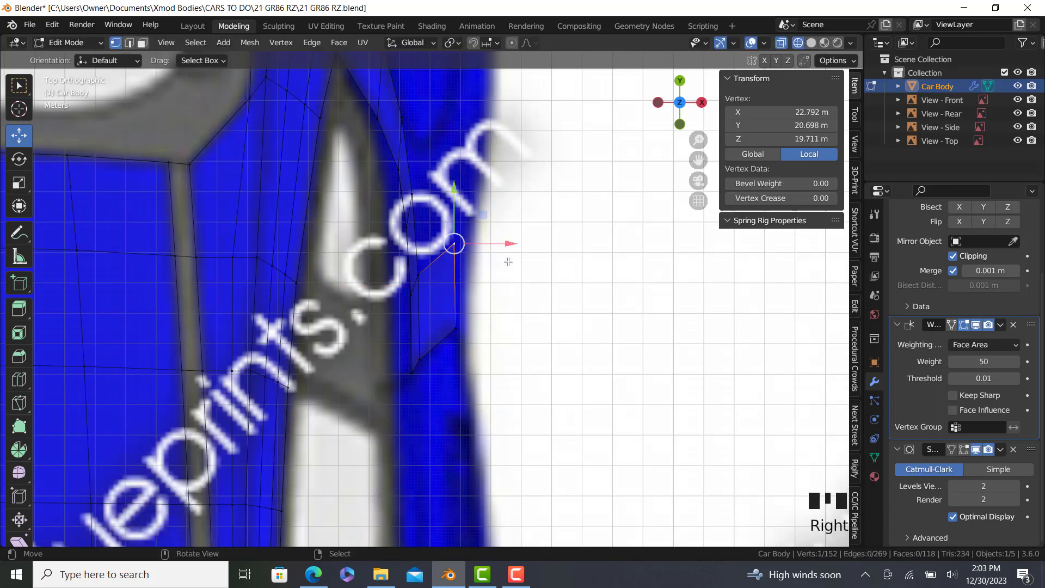
drag(514, 244, 503, 279)
scroll(485, 272, up, 2)
key(g)
key(g)
click(485, 295)
ctrl+right_click(446, 360)
scroll(402, 329, down, 4)
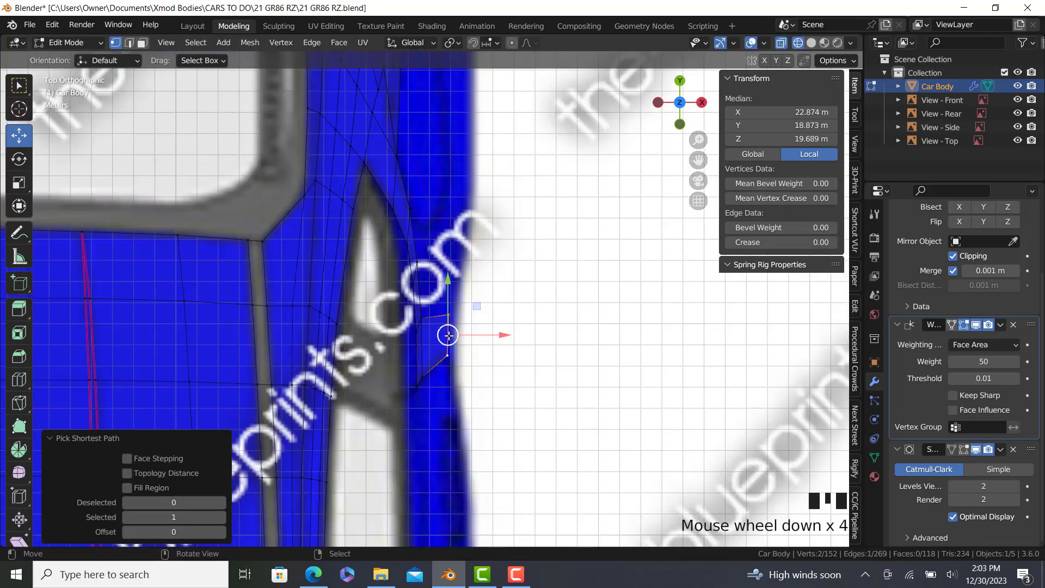
Step: Extrude the strip's lower edge about 4.5 m down and 1.3 m forward along the door seam and compare it with the front blueprint
key(KP_3)
key(e)
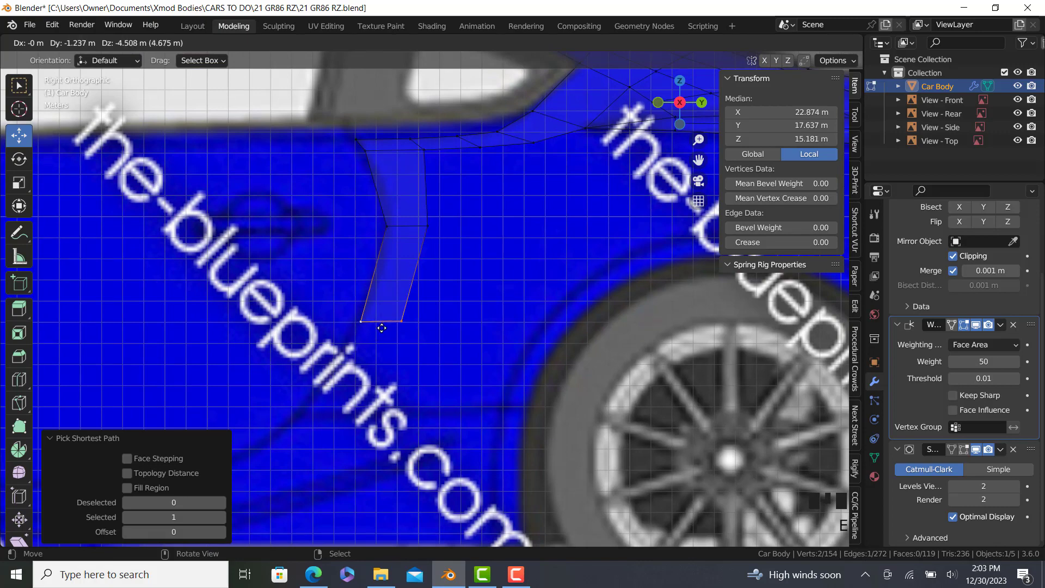
click(380, 322)
key(KP_1)
scroll(493, 321, up, 2)
key(KP_7)
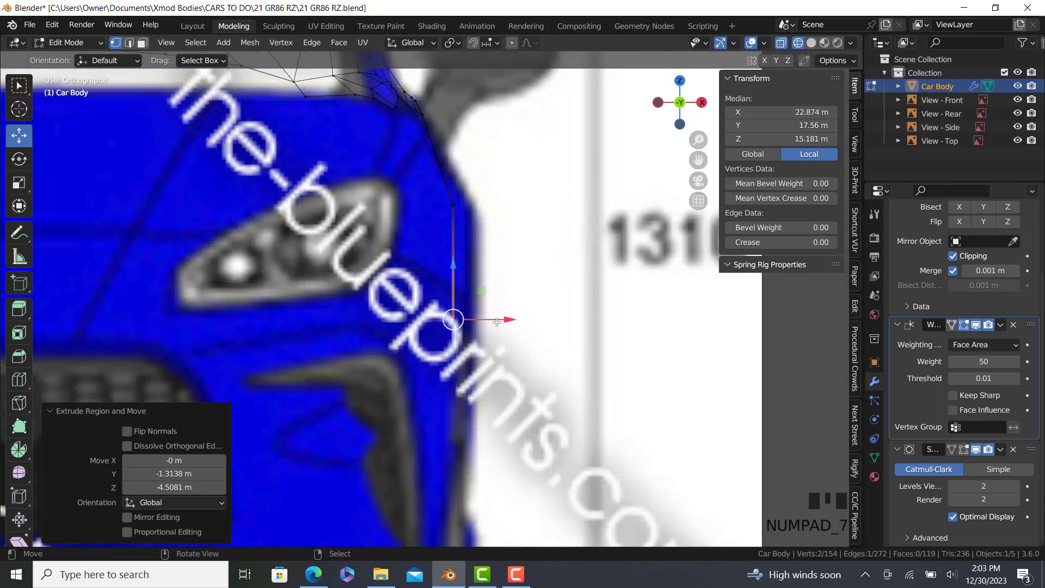
scroll(484, 365, up, 2)
key(KP_1)
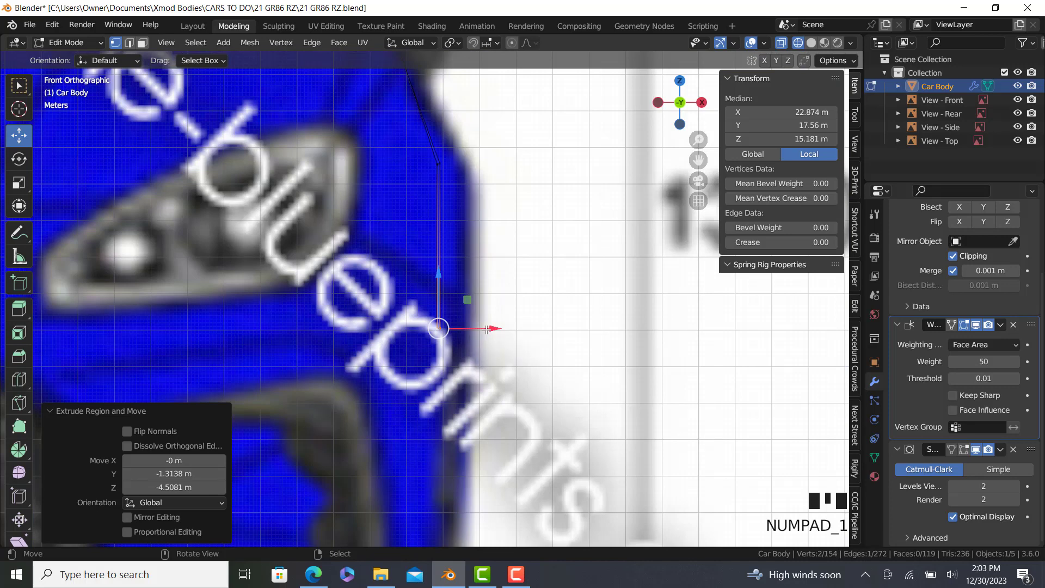
scroll(486, 330, down, 3)
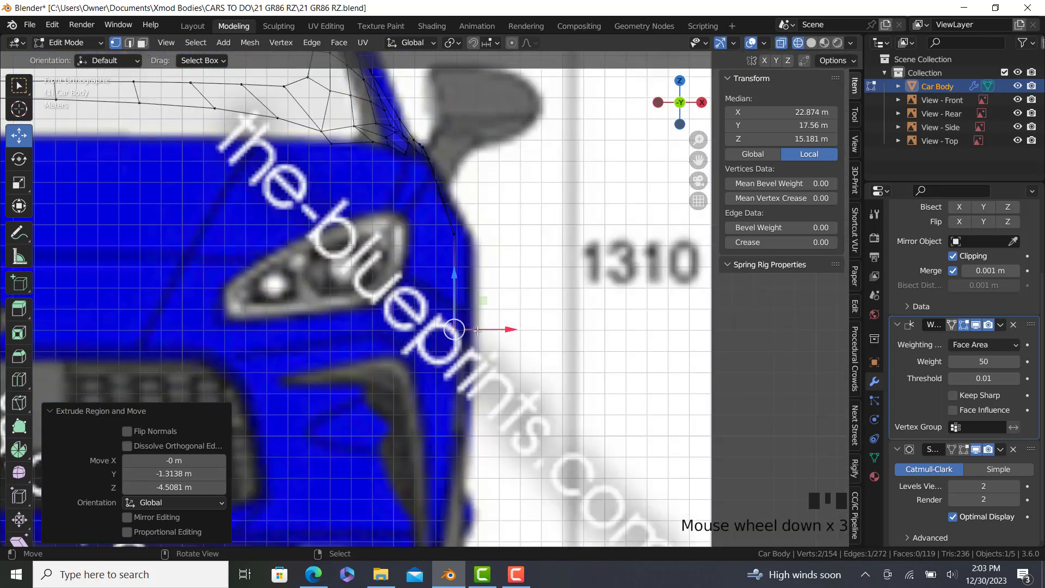
Step: Extrude the lower edge again about 4.35 m down and 2.9 m forward, and flatten it by scaling Z to 0
key(KP_3)
scroll(351, 398, up, 1)
scroll(351, 399, down, 1)
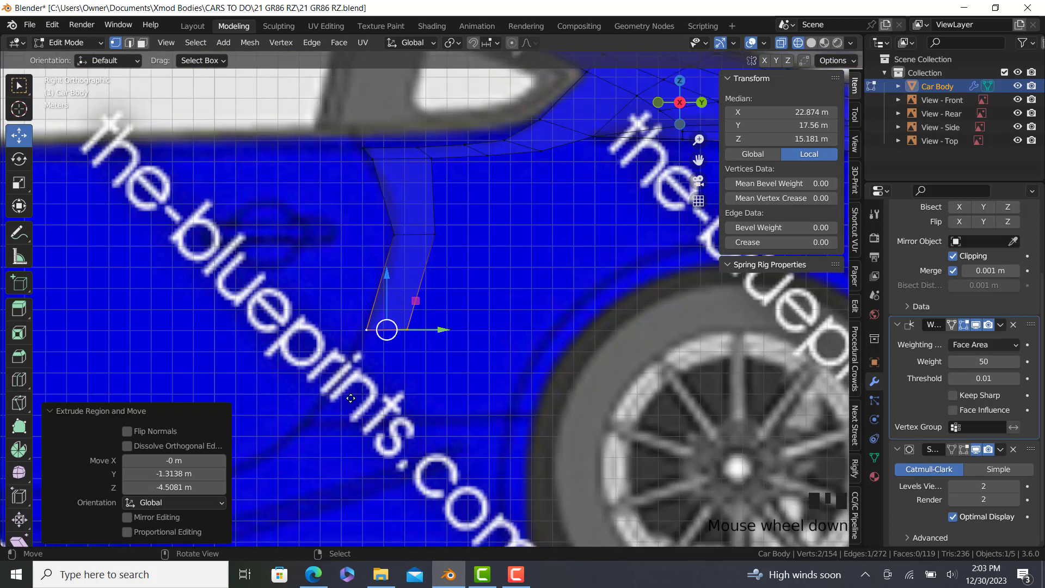
key(e)
click(324, 439)
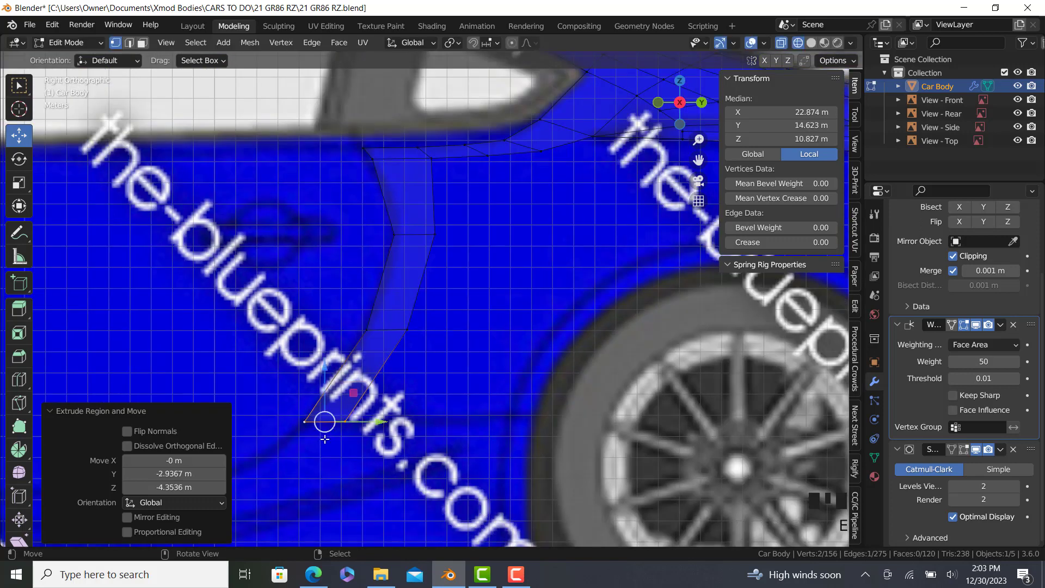
key(s)
key(z)
key(Return)
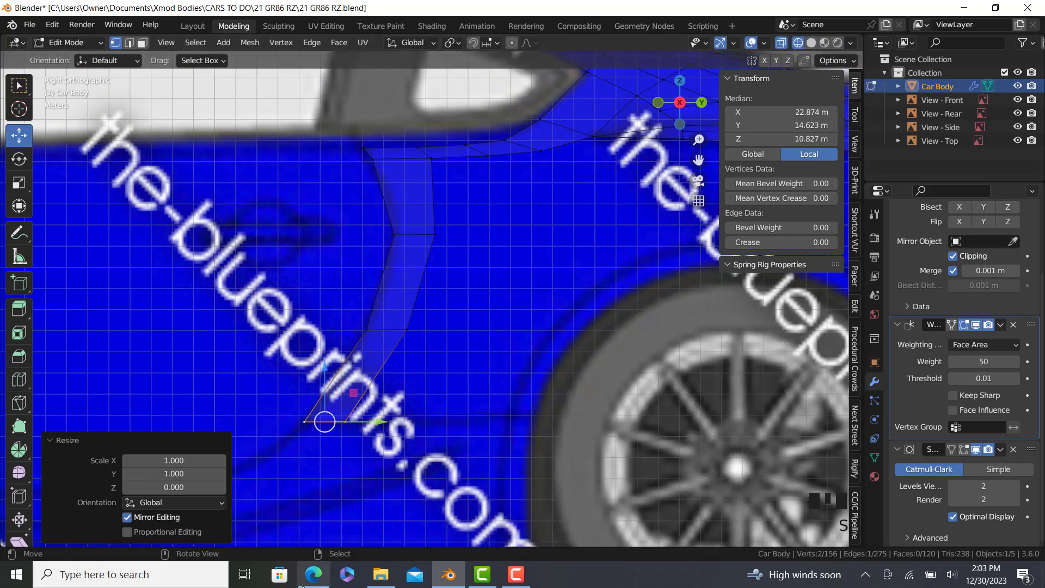
Step: Consult the GR86 reference photo in the browser and move the strip's lowest edge about 0.67 m inward along X in Blender
click(305, 581)
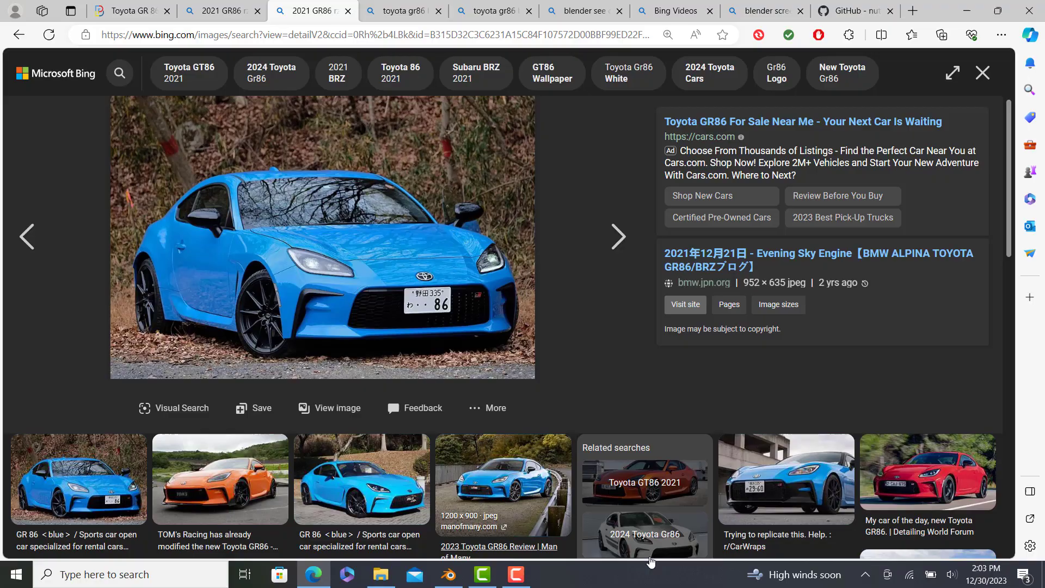
click(448, 575)
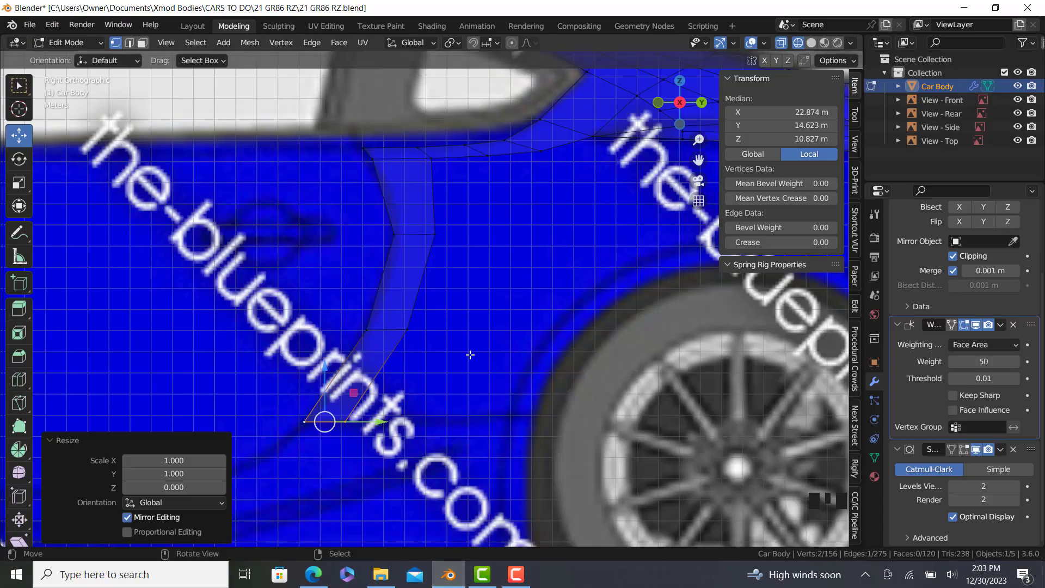
key(KP_1)
drag(503, 425, 489, 430)
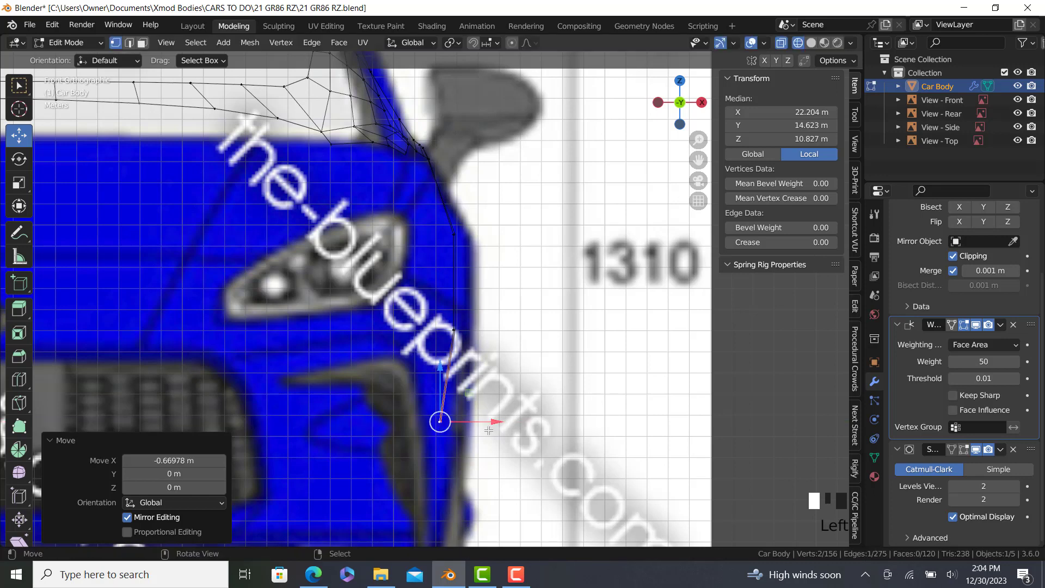
Step: Add a loop cut across the strip's middle segment and move it about 0.3 m rearward and 0.05 m outward
key(KP_3)
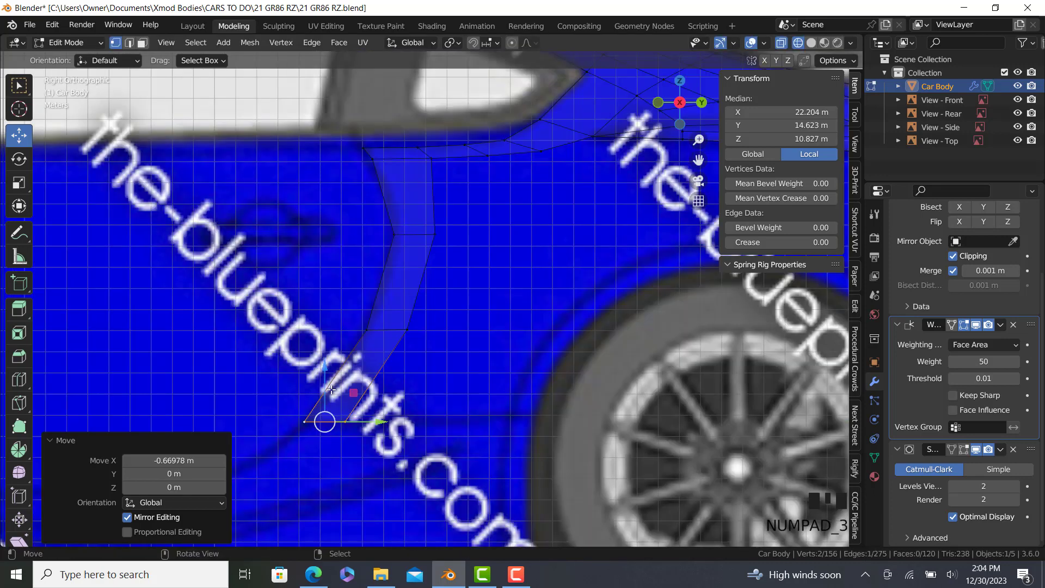
click(20, 379)
click(34, 61)
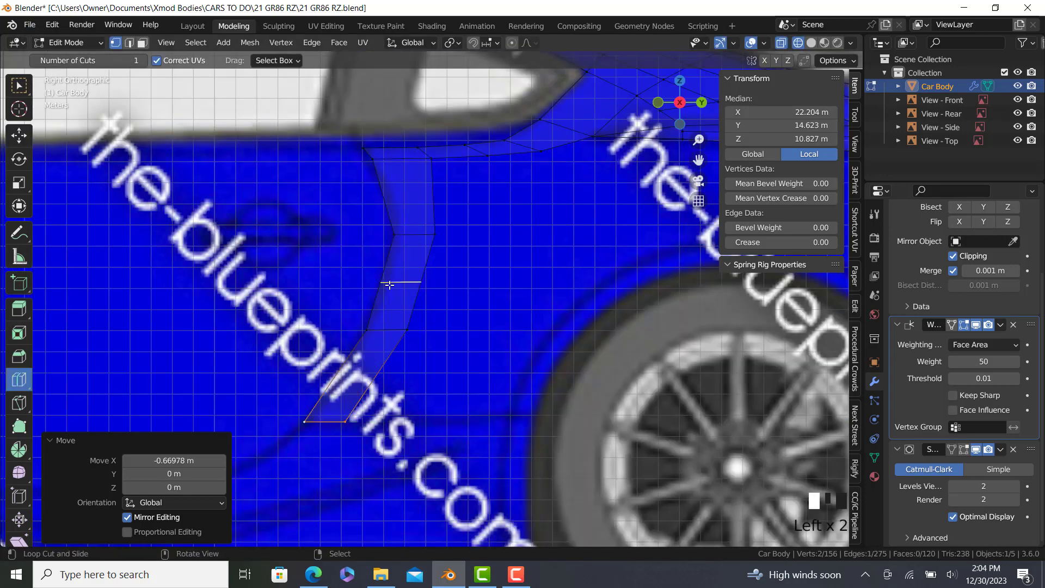
click(384, 282)
click(19, 135)
scroll(440, 294, up, 2)
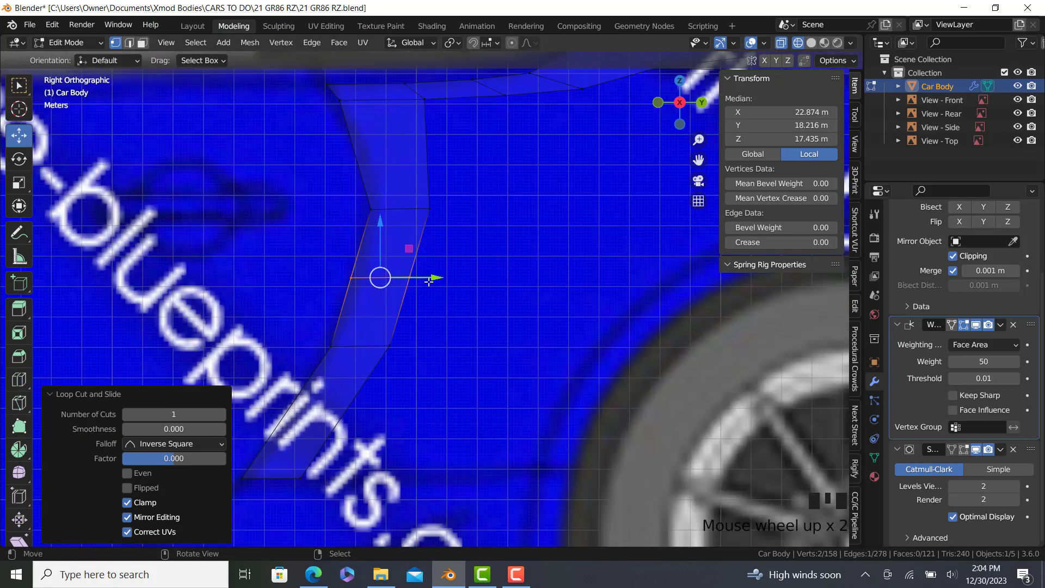
drag(428, 282, 486, 283)
key(KP_1)
scroll(484, 279, up, 2)
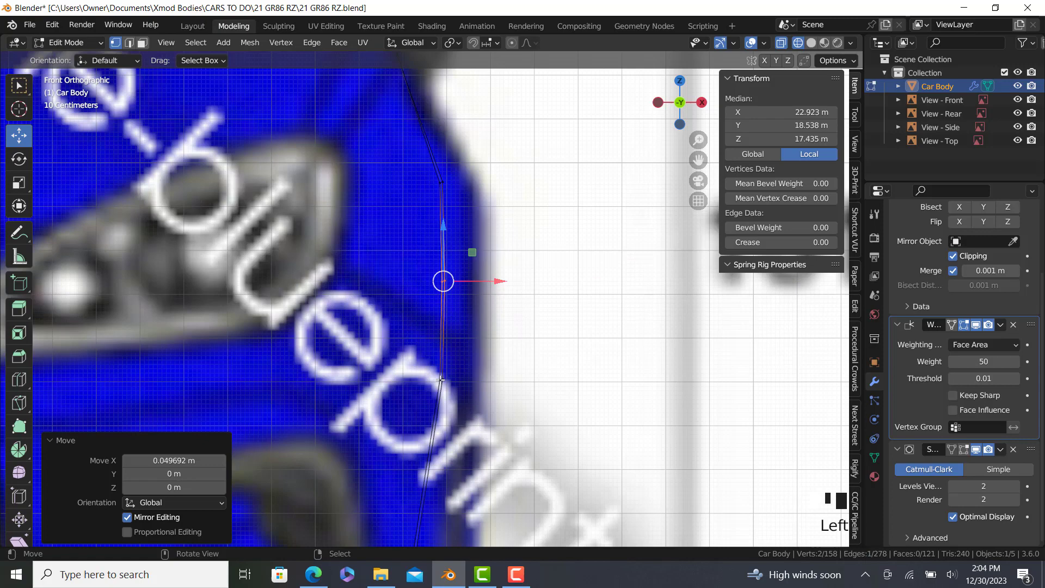
scroll(486, 282, down, 2)
Step: Add a loop cut across the strip's lowest segment and move it about 0.27 m rearward and slightly outward
key(KP_3)
shift+middle_drag(250, 373, 277, 319)
click(19, 379)
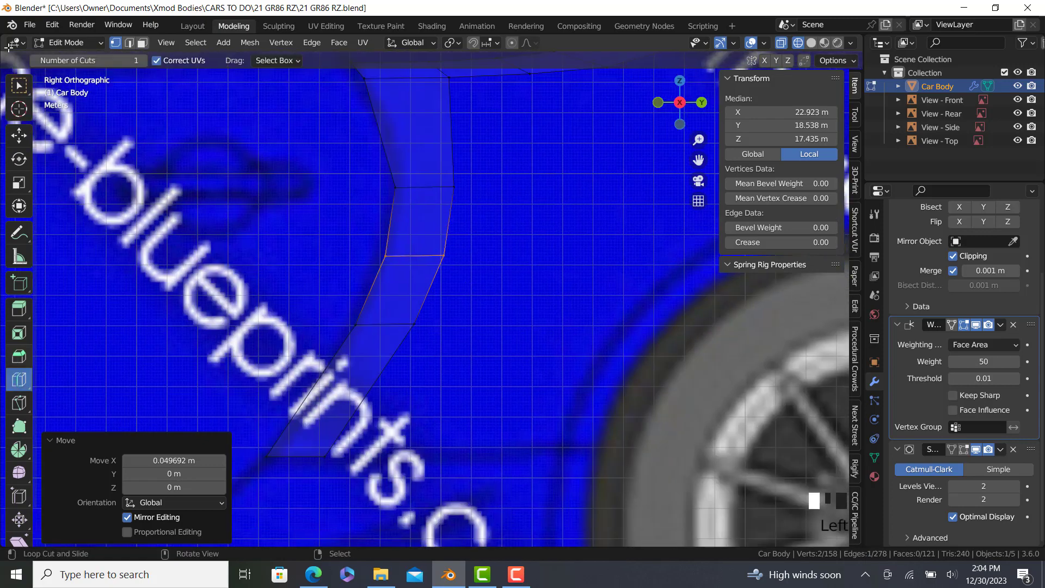
click(318, 359)
key(shift+space)
key(g)
drag(385, 390, 397, 392)
key(KP_1)
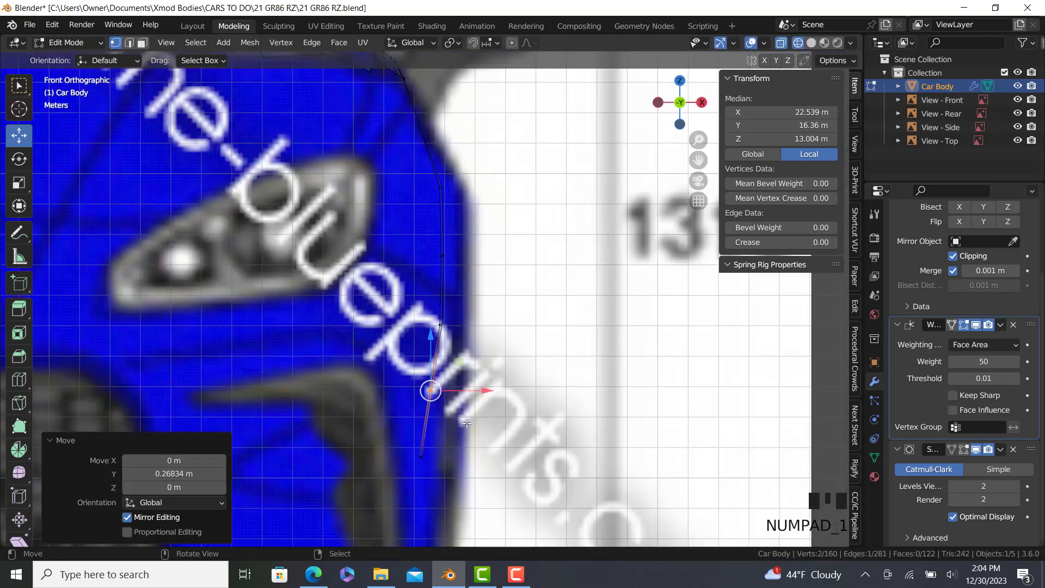
scroll(420, 373, up, 2)
drag(467, 376, 474, 381)
scroll(458, 281, down, 1)
Step: Select the strip's middle cut edge and move it about 0.015 m outward along X in the front view
shift+middle_drag(433, 183, 432, 265)
right_click(423, 294)
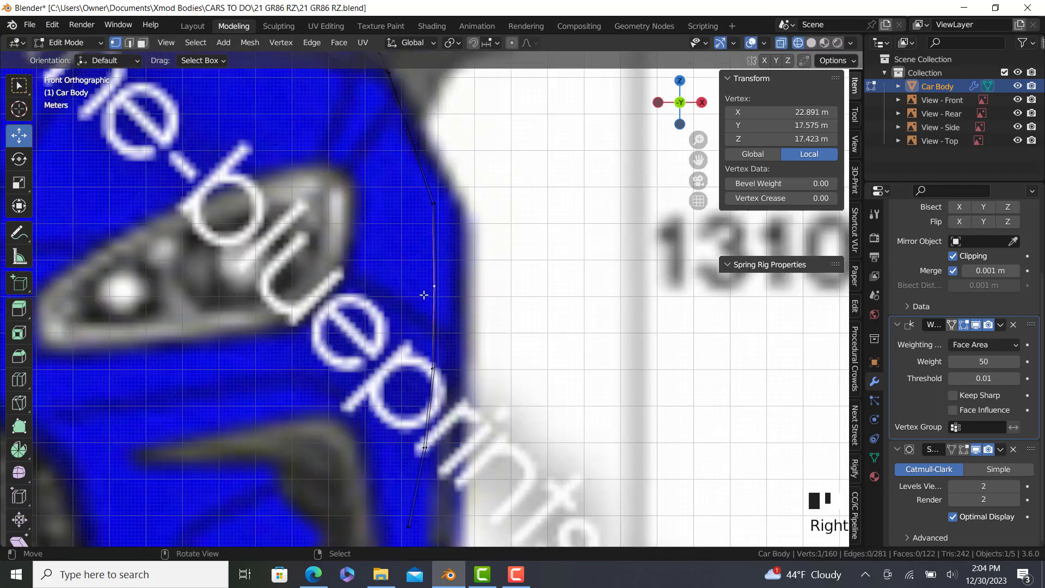
ctrl+right_click(464, 285)
drag(466, 285, 467, 285)
shift+middle_drag(467, 286, 469, 381)
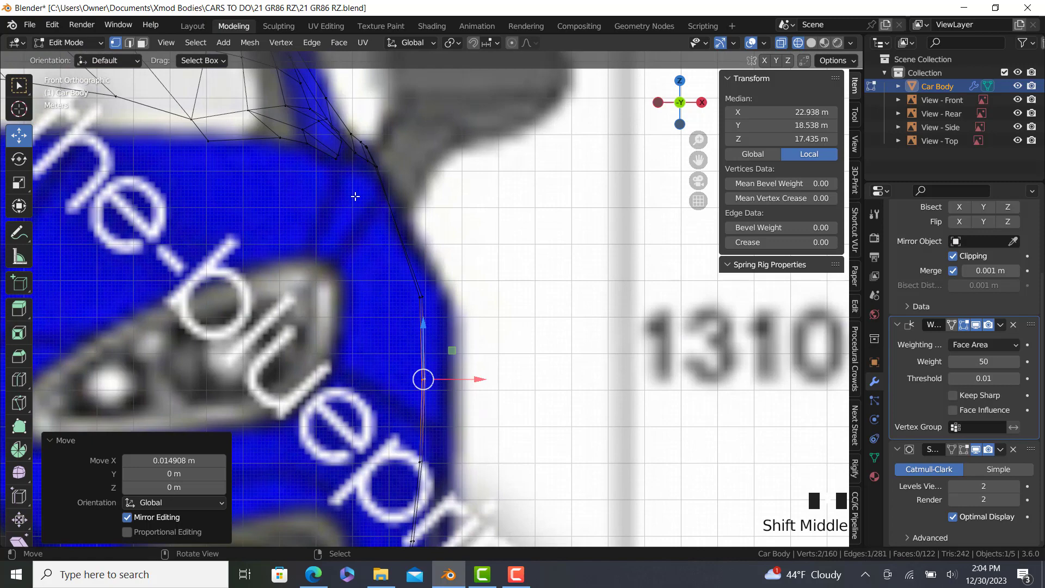
Step: Add a loop cut across the strip's upper segment, move it about 0.24 m rearward, and shift it outward along X to the body outline
scroll(462, 390, up, 2)
key(KP_3)
click(19, 380)
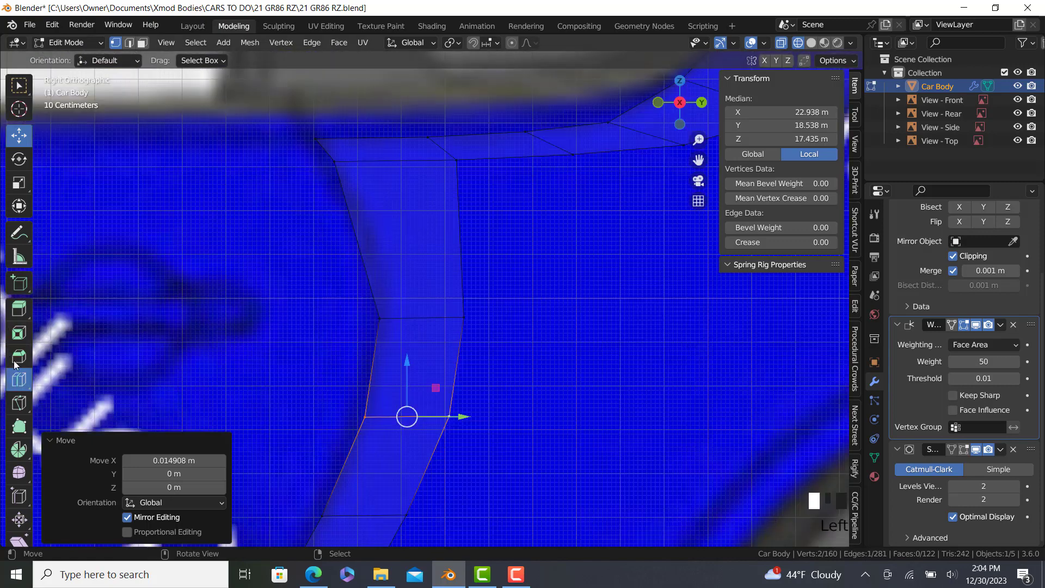
click(408, 234)
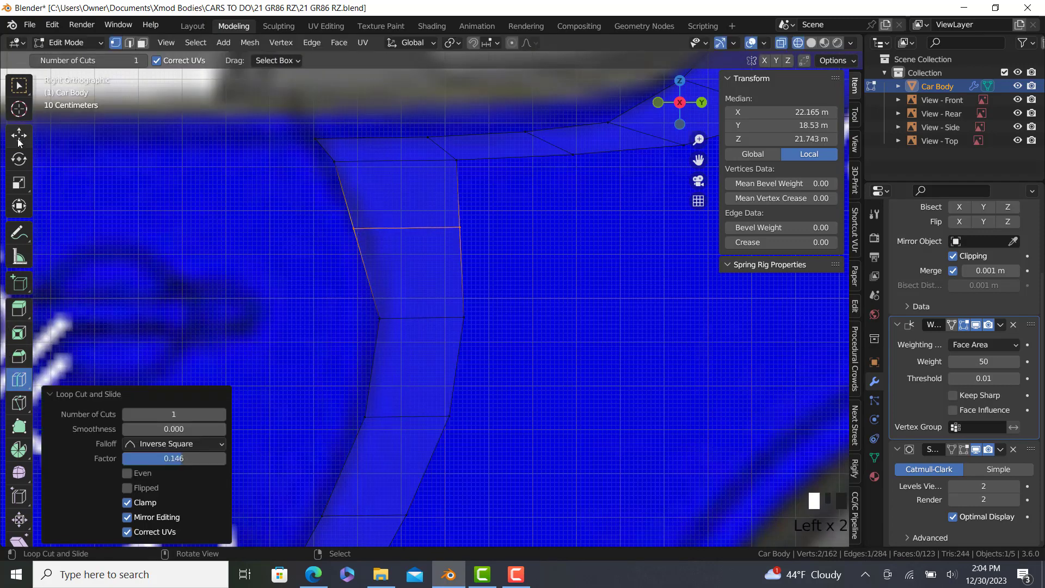
click(19, 139)
drag(454, 227, 412, 230)
right_click(361, 230)
ctrl+right_click(479, 229)
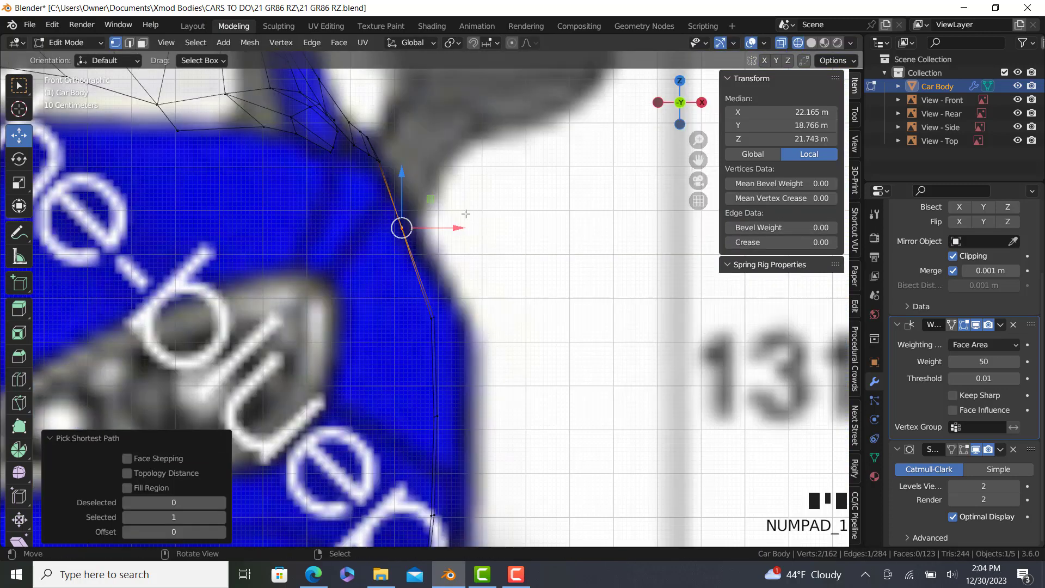
scroll(466, 214, up, 1)
drag(442, 228, 448, 241)
Step: Inspect the smoothed body in Object Mode from several angles
middle_drag(448, 241, 560, 319)
key(Tab)
scroll(509, 312, down, 11)
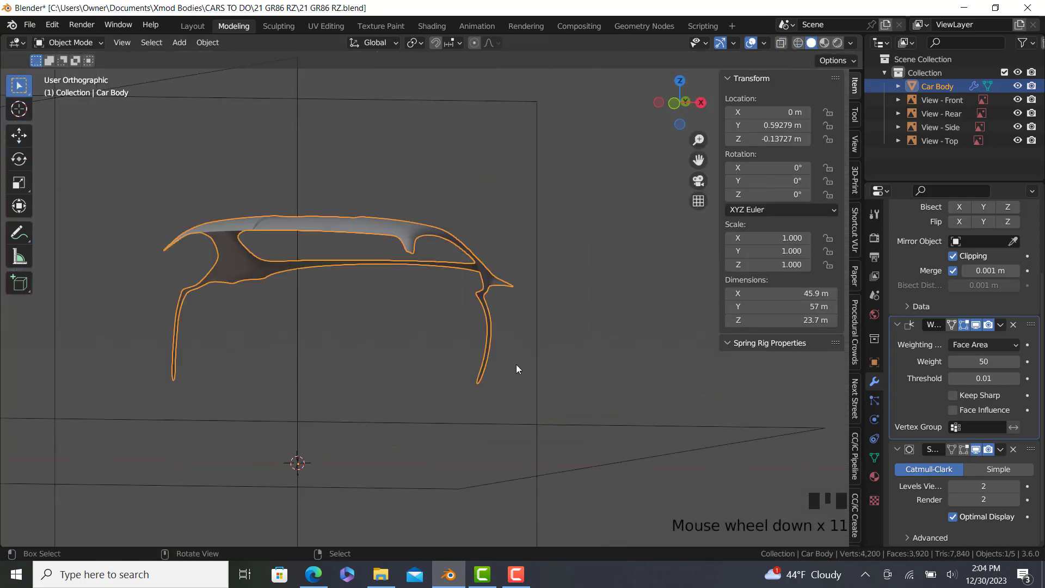
middle_drag(517, 367, 256, 349)
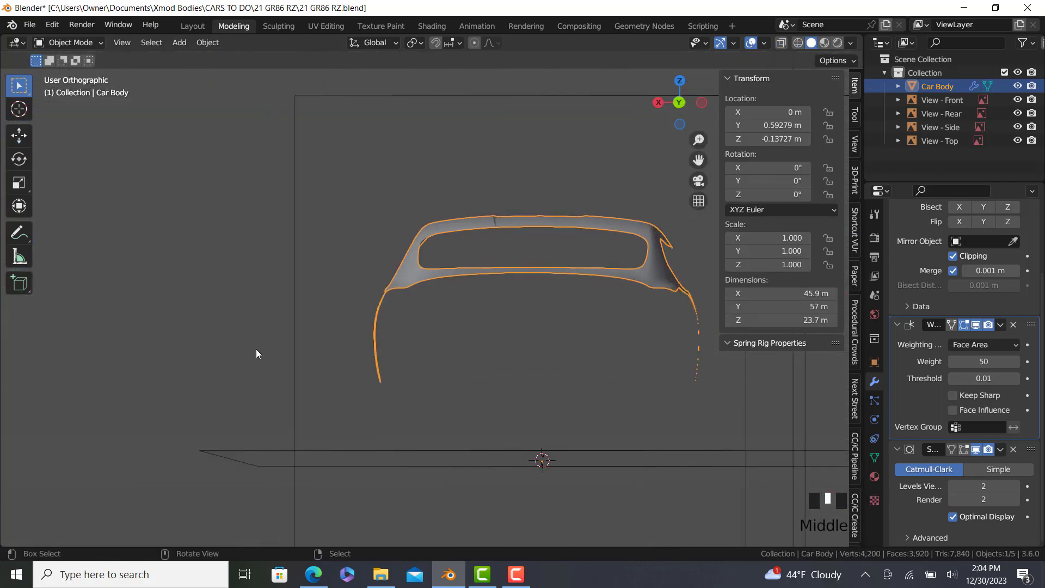
Step: Extrude the rear side edge at the strip's bottom end about 7.6 m rearward along Y toward the rear wheel arch
key(KP_3)
scroll(455, 367, up, 4)
key(Tab)
shift+middle_drag(517, 404, 386, 301)
right_click(106, 399)
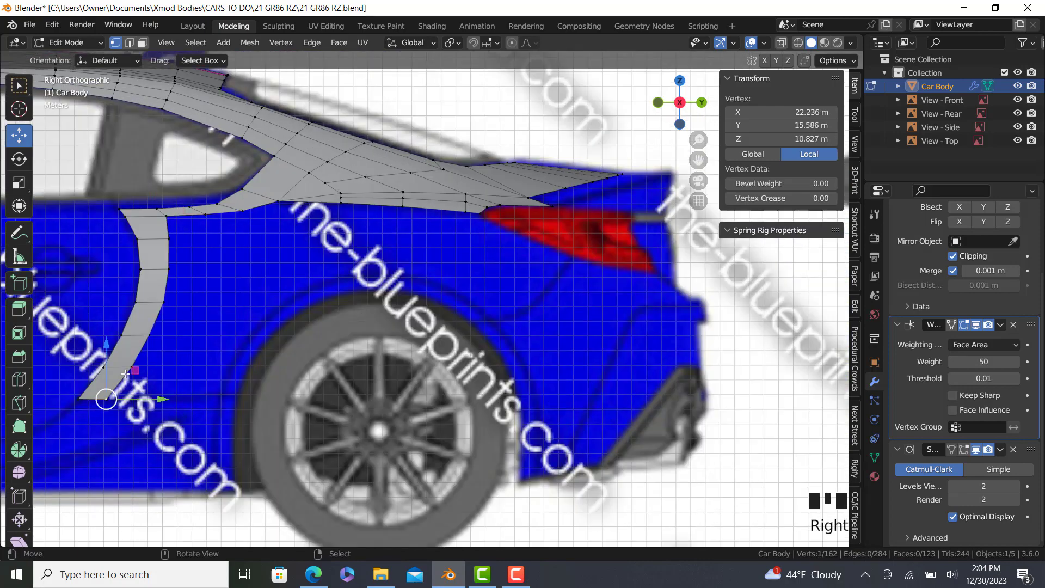
ctrl+right_click(132, 368)
scroll(156, 385, up, 1)
key(e)
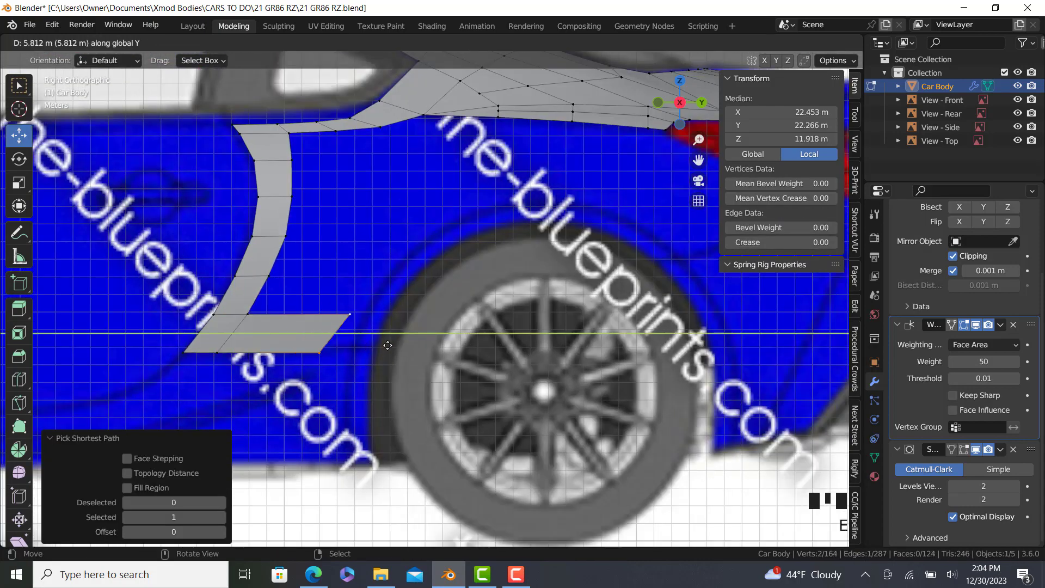
click(359, 329)
Step: Move the lower end vertex slightly up and rearward, and slide the upper end vertex about 0.9 m forward to follow the wheel arch
key(shift+z)
scroll(358, 329, up, 2)
right_click(355, 361)
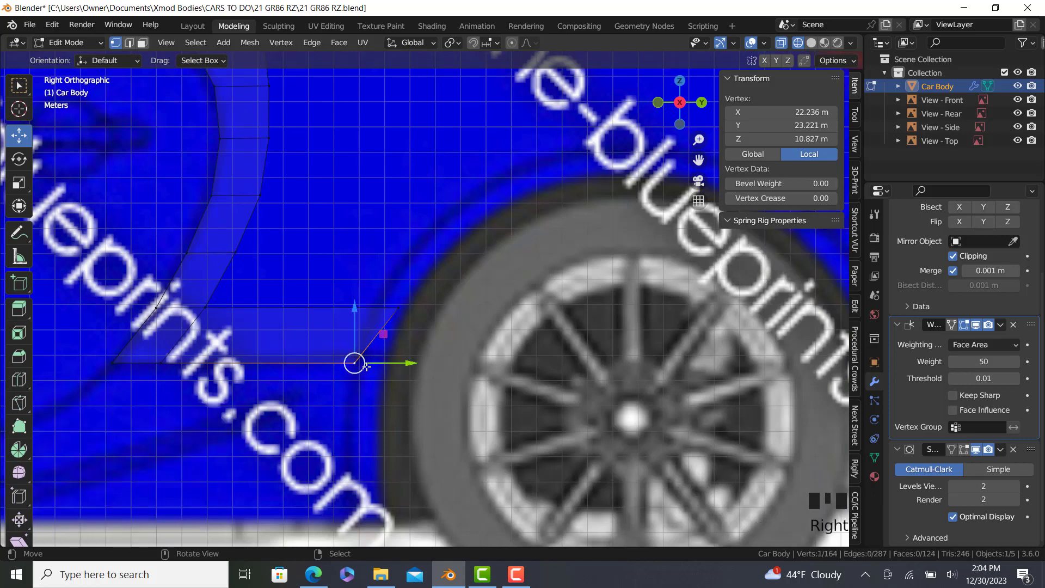
key(g)
drag(369, 359, 368, 360)
right_click(405, 313)
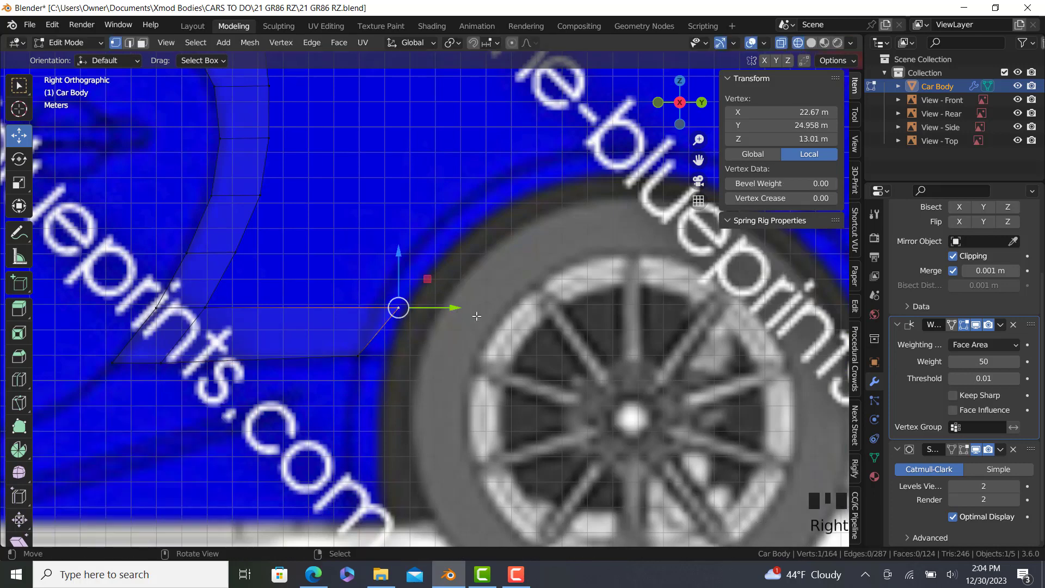
key(g)
key(g)
click(458, 326)
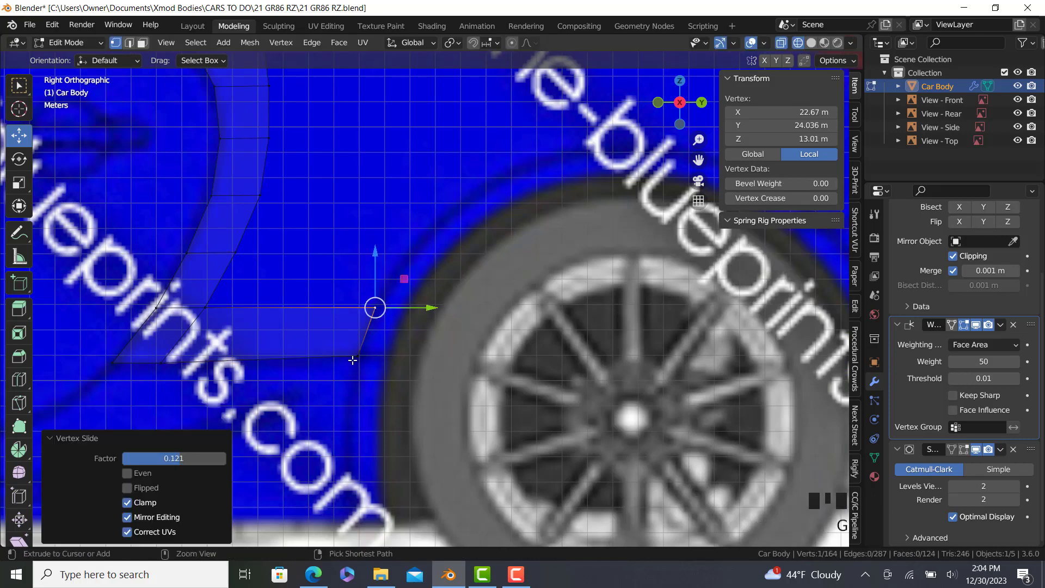
Step: Select the end edge at the wheel arch and move it about 1 m outward along X in the back view
ctrl+right_click(353, 358)
scroll(368, 336, down, 2)
key(KP_7)
key(KP_1)
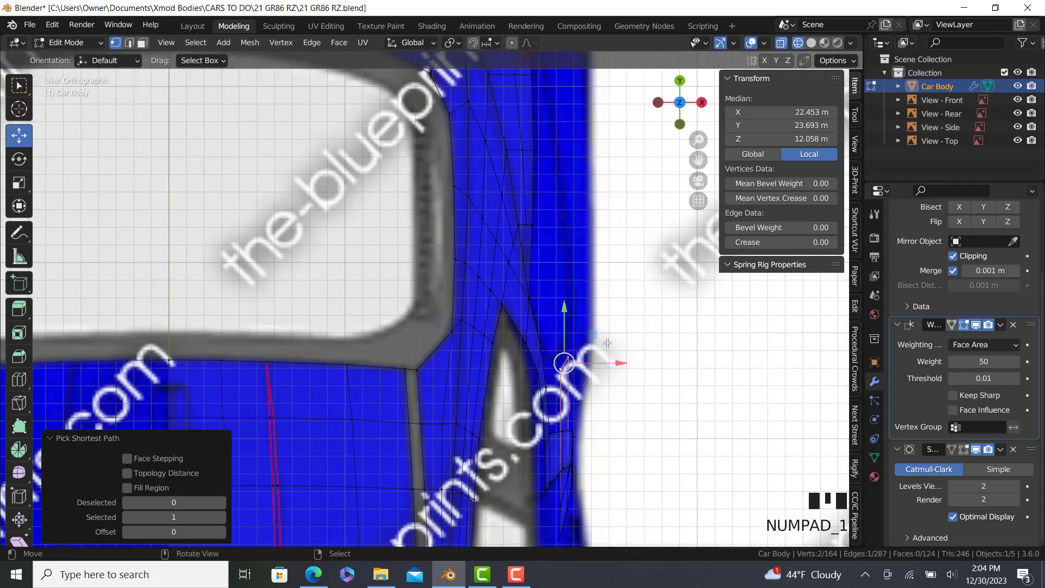
key(KP_9)
scroll(241, 345, up, 3)
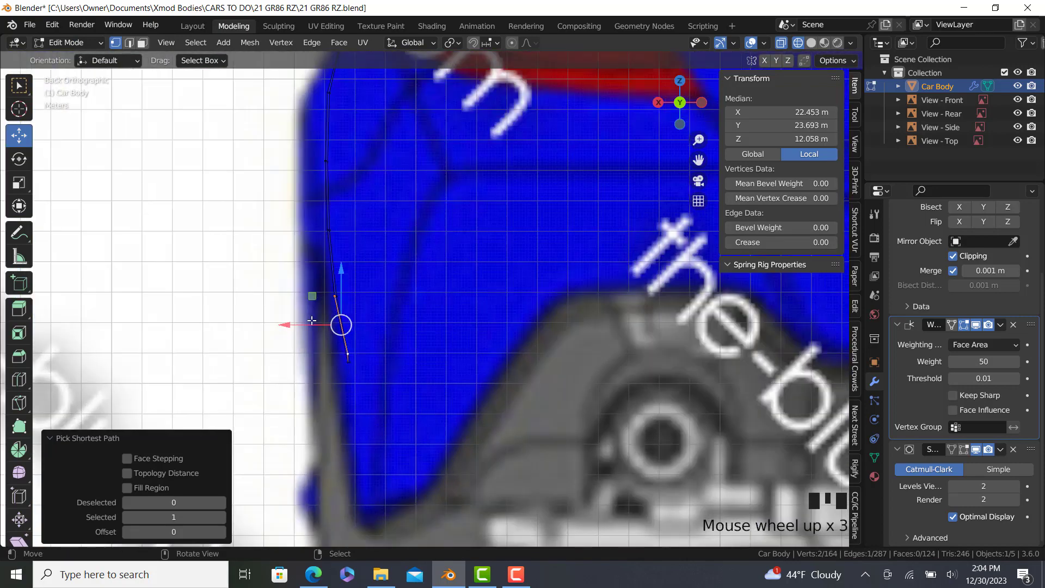
drag(305, 325, 270, 355)
Step: Move the end edge's lower vertex about 0.32 m outward along X, then reselect the edge and compare it with the top blueprint
right_click(276, 331)
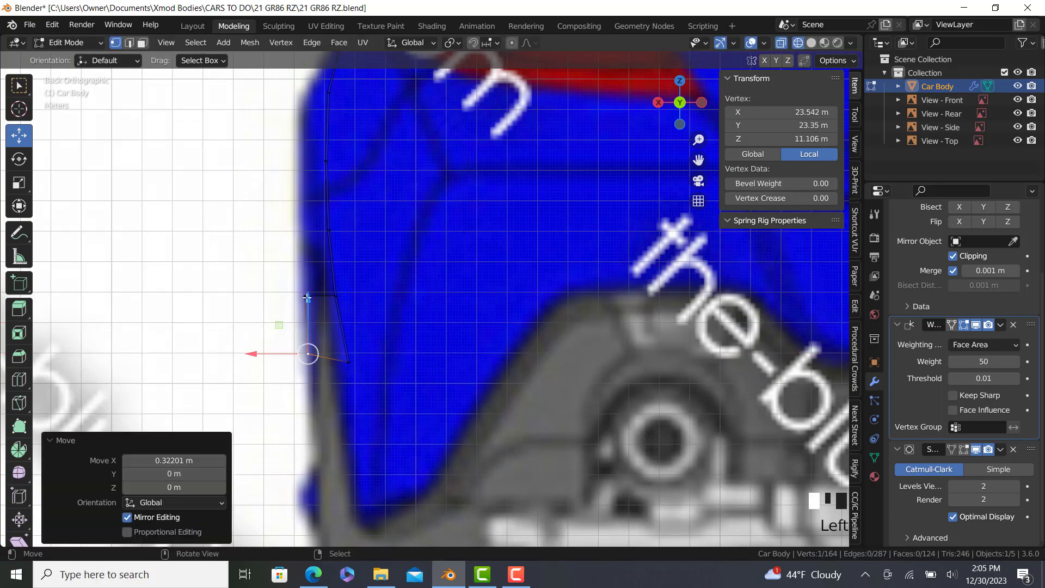
right_click(304, 296)
click(264, 293)
ctrl+click(307, 364)
scroll(307, 364, down, 3)
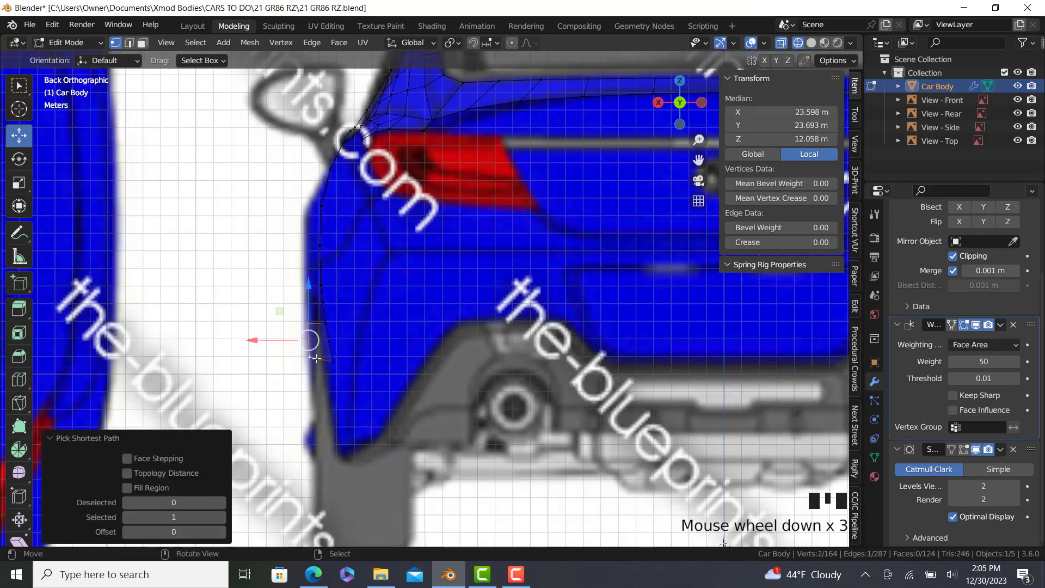
key(KP_7)
scroll(589, 371, up, 8)
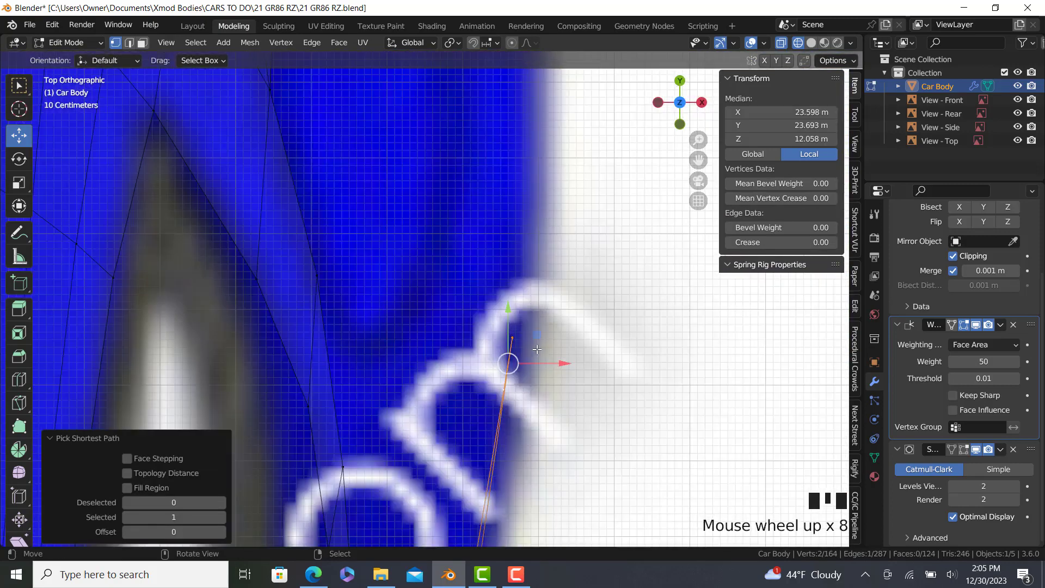
Step: Extrude four connected vertices from the end edge's upper vertex along the front half of the rear wheel arch in the side view
scroll(555, 328, down, 4)
key(KP_3)
scroll(441, 352, down, 4)
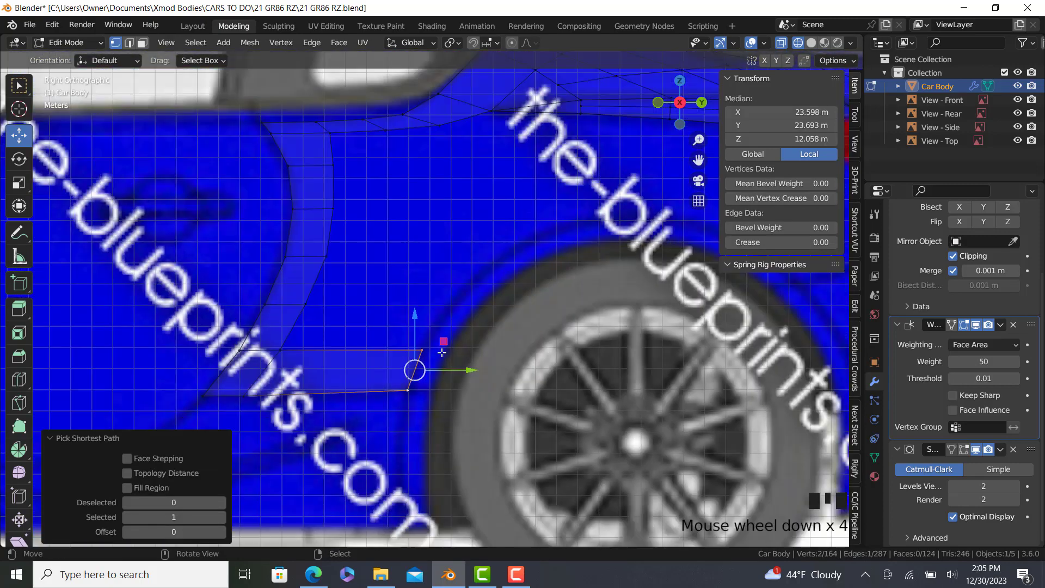
shift+middle_drag(431, 347, 337, 372)
click(336, 372)
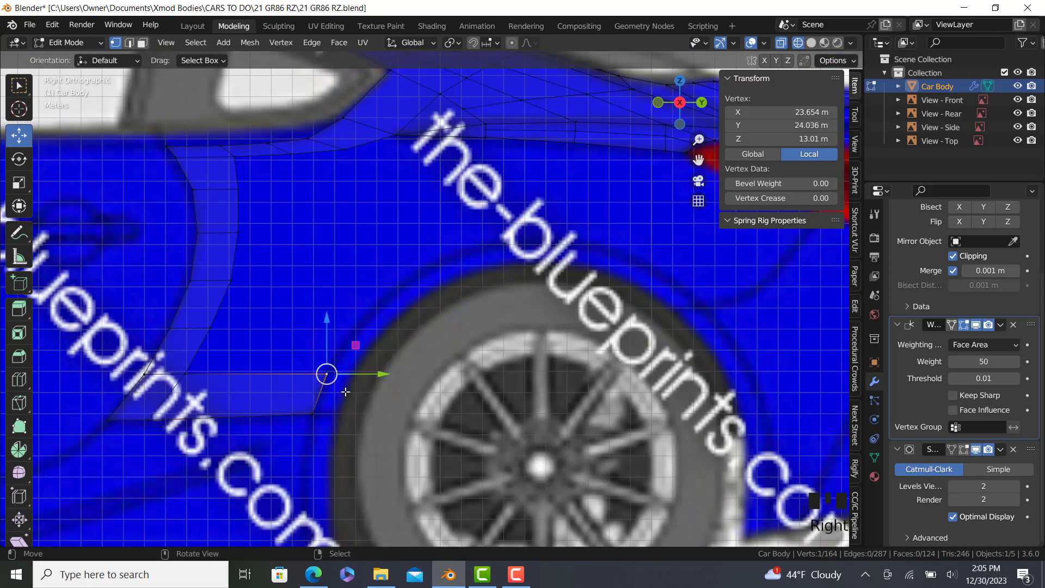
key(e)
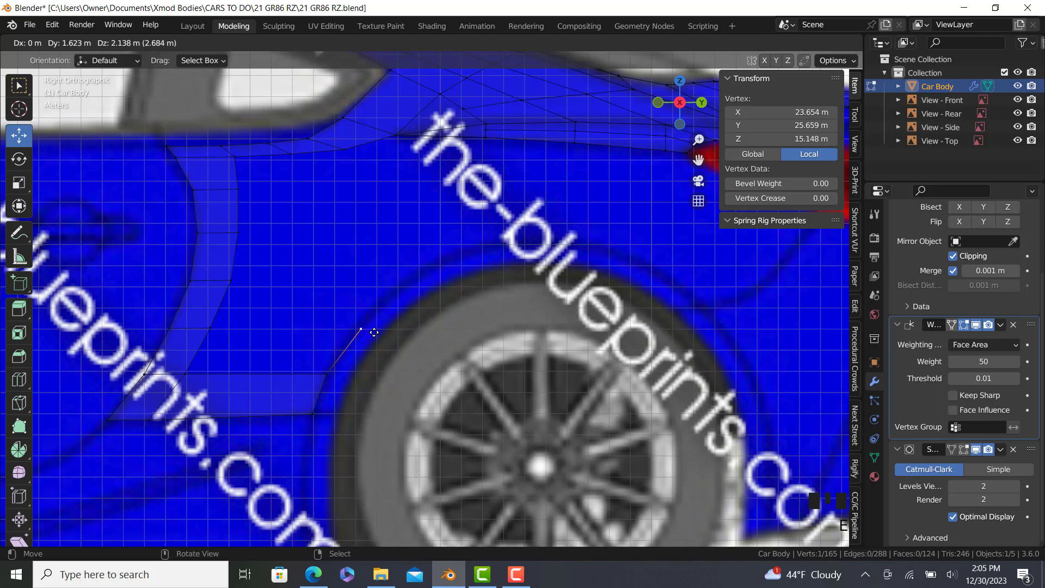
click(354, 329)
key(e)
click(467, 252)
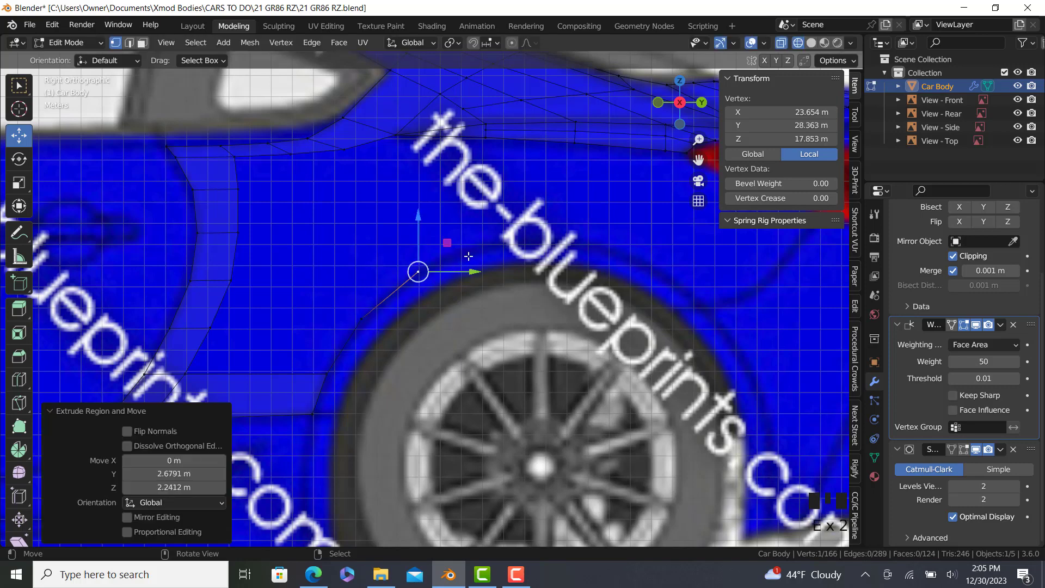
key(e)
click(491, 253)
key(e)
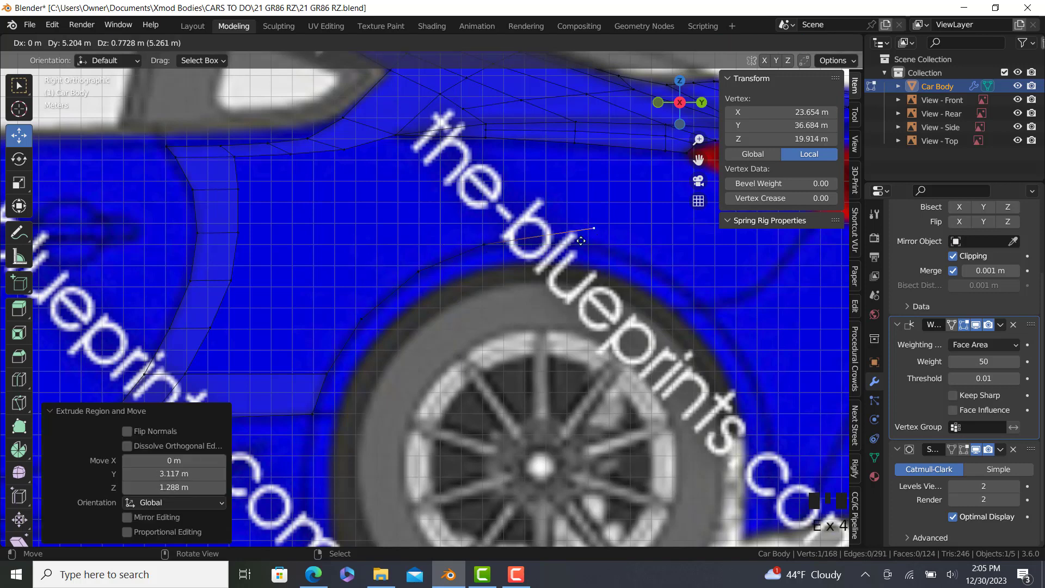
click(546, 244)
Step: Move the arch's topmost vertex about 0.26 m outward along X to match the top blueprint
scroll(539, 234, down, 2)
key(KP_7)
scroll(497, 178, up, 4)
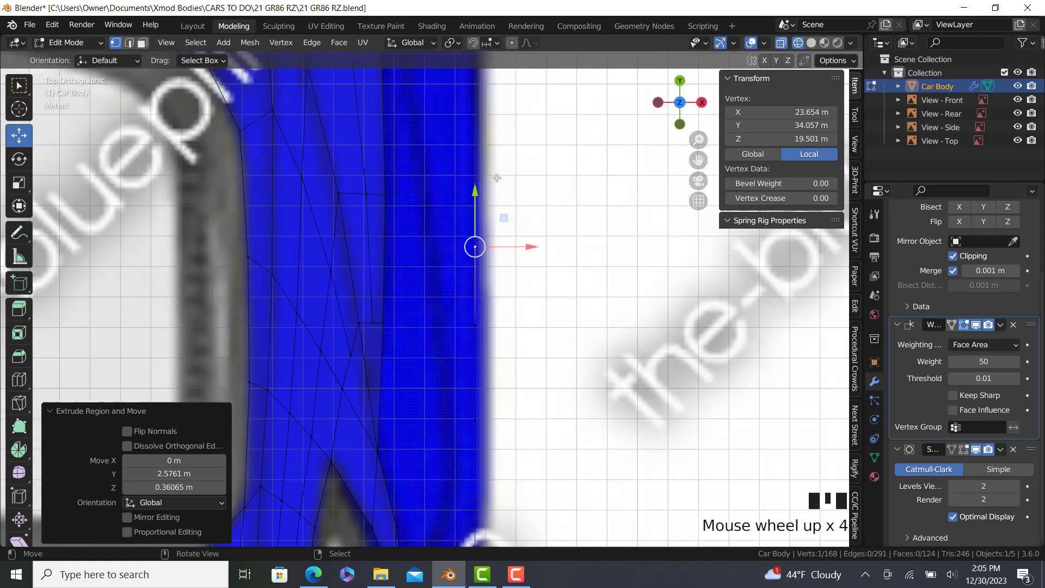
scroll(497, 178, up, 3)
drag(485, 300, 499, 298)
scroll(496, 299, down, 3)
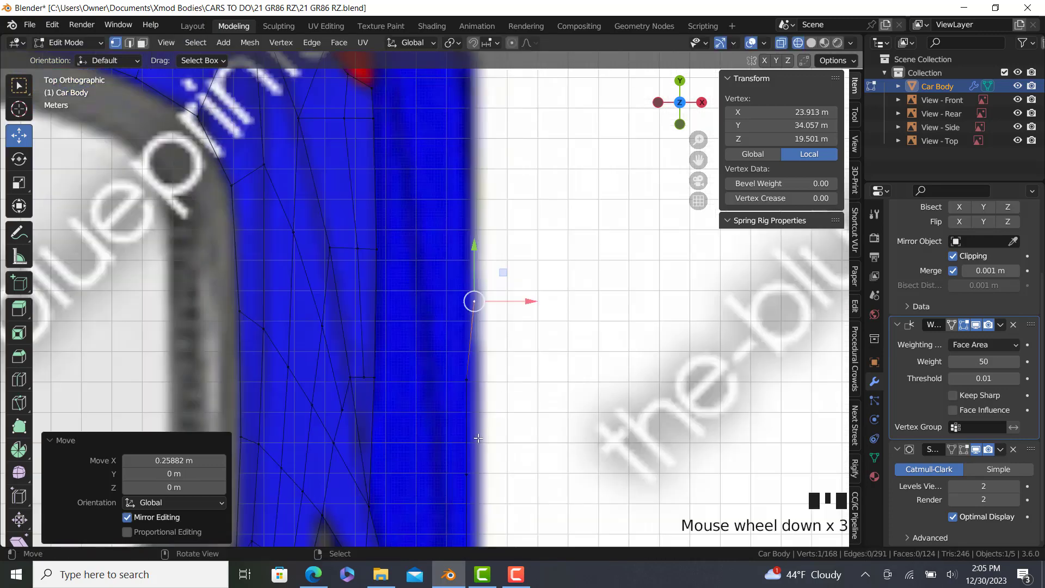
Step: Select the three middle arch vertices, move them about 0.12 m outward along X and rotate them slightly to fit the back blueprint
right_click(464, 410)
middle_drag(462, 411, 445, 356)
scroll(446, 430, up, 3)
ctrl+right_click(428, 469)
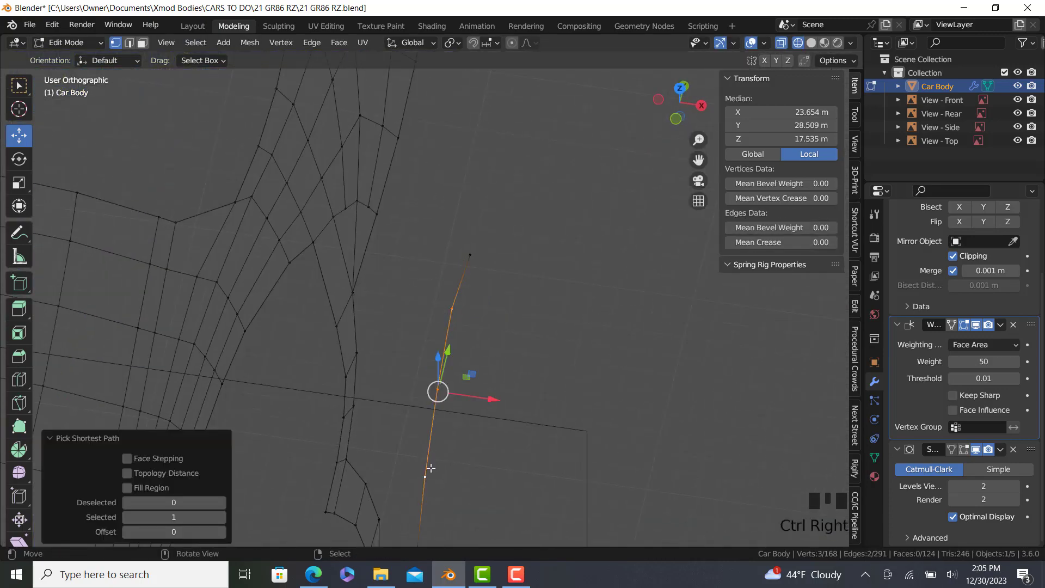
key(KP_1)
key(KP_9)
scroll(413, 255, up, 4)
shift+middle_drag(412, 254, 353, 239)
drag(356, 233, 350, 234)
key(r)
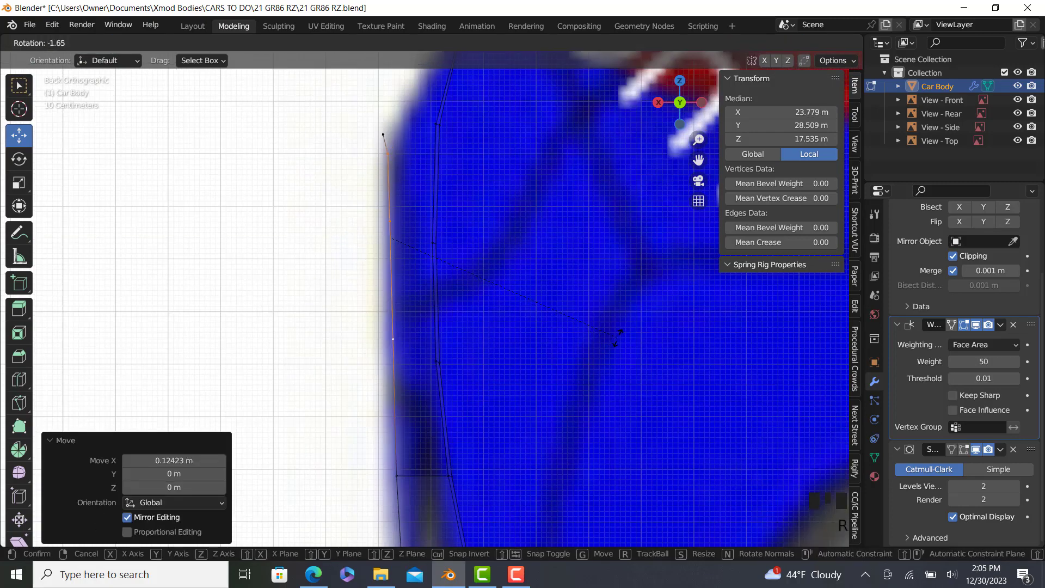
click(614, 339)
drag(343, 240, 342, 237)
Step: Pull the topmost arch vertex slightly inward and shift the upper three vertices about 0.045 m inward along X, checking the result in Object Mode
right_click(384, 134)
scroll(382, 128, up, 1)
drag(336, 138, 344, 158)
ctrl+right_click(385, 158)
right_click(386, 135)
scroll(361, 131, up, 3)
ctrl+click(405, 178)
ctrl+click(407, 318)
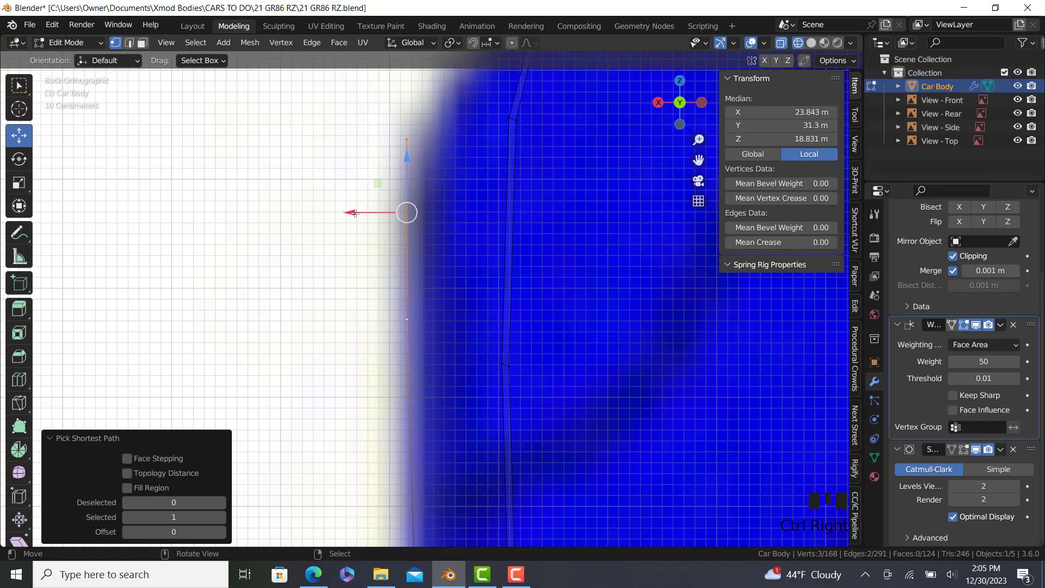
drag(350, 213, 361, 215)
scroll(401, 240, down, 5)
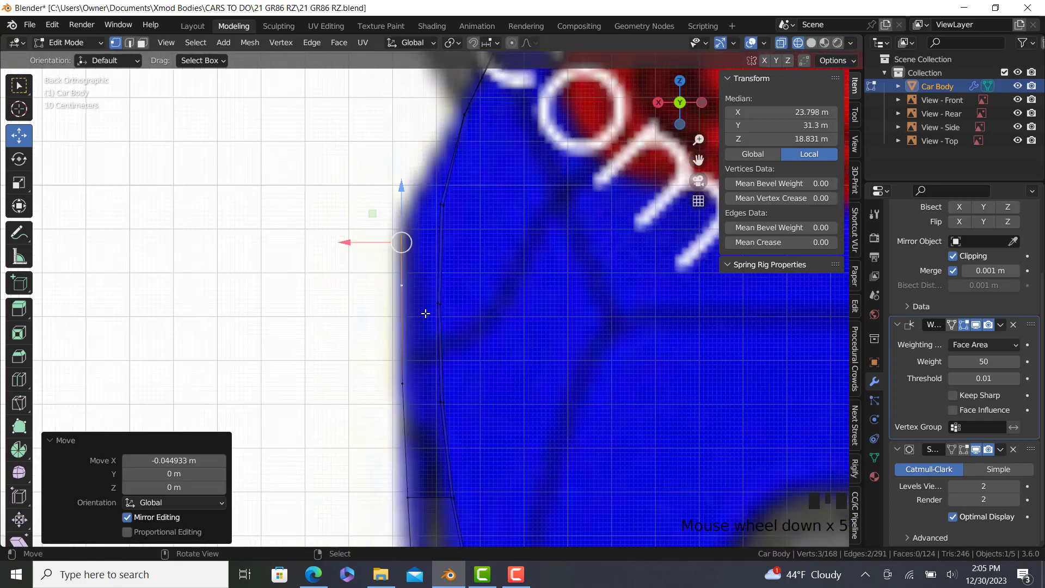
key(Tab)
key(KP_3)
key(Tab)
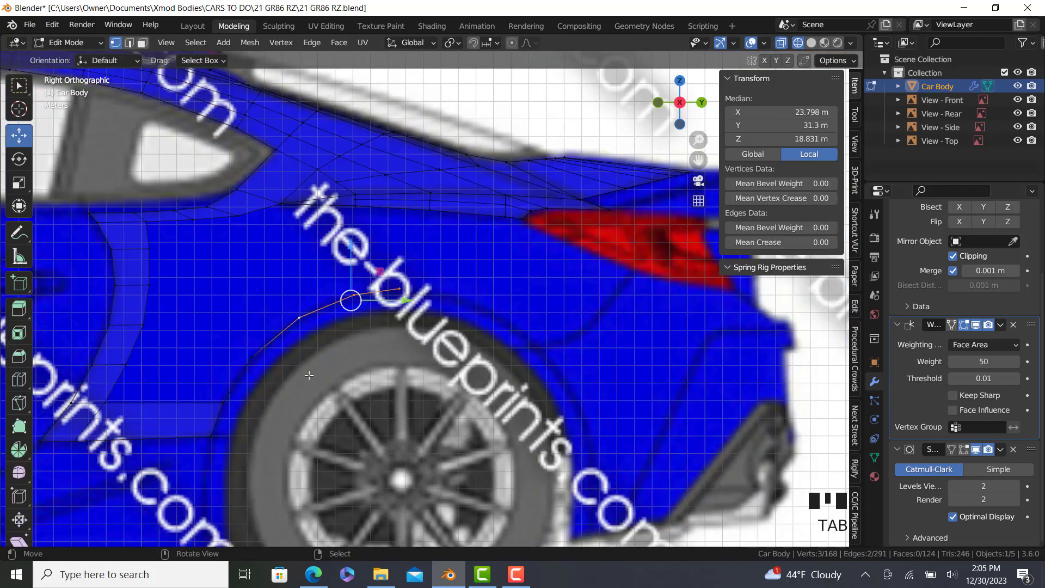
Step: Try to extrude the whole front arch edge path scaled to about 0.85 in the side view
scroll(444, 281, up, 1)
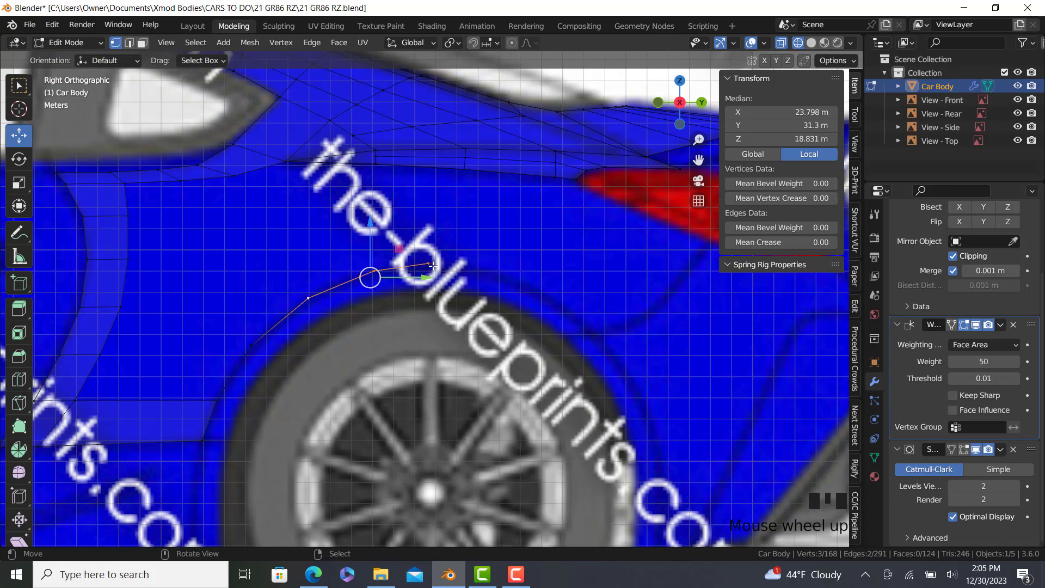
shift+middle_drag(229, 460, 243, 266)
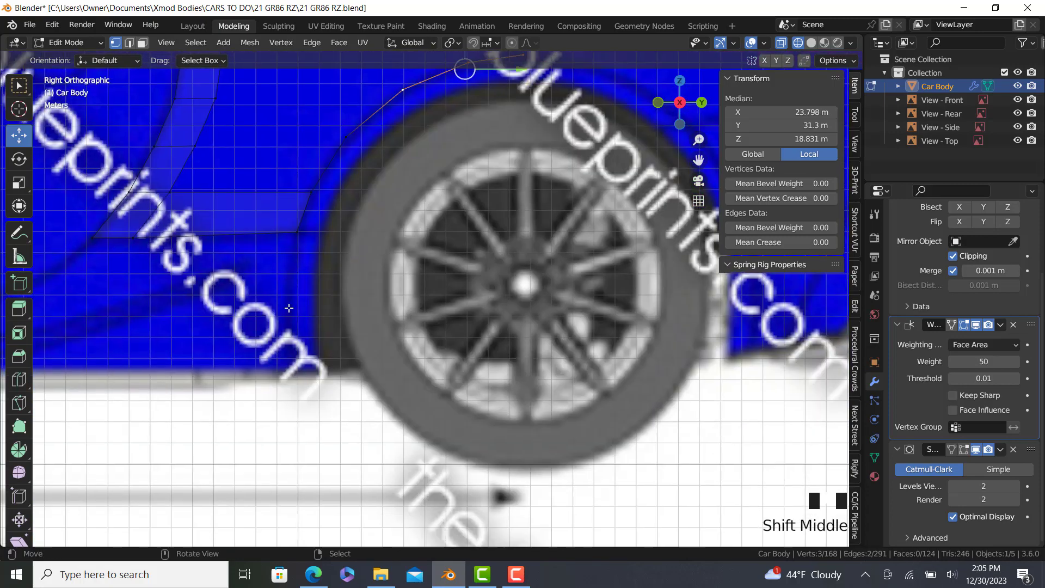
shift+middle_drag(227, 322, 256, 381)
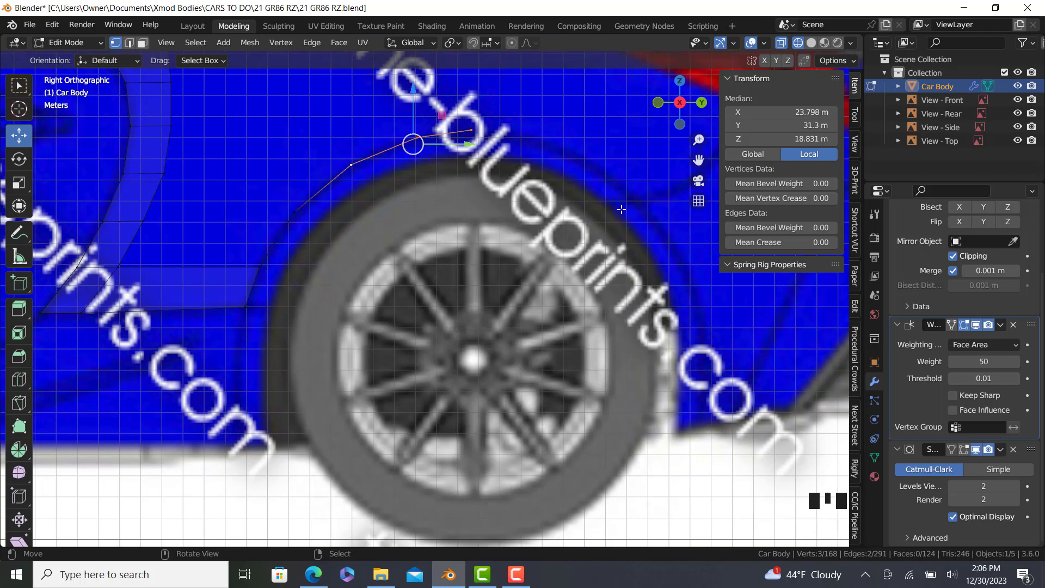
ctrl+right_click(247, 307)
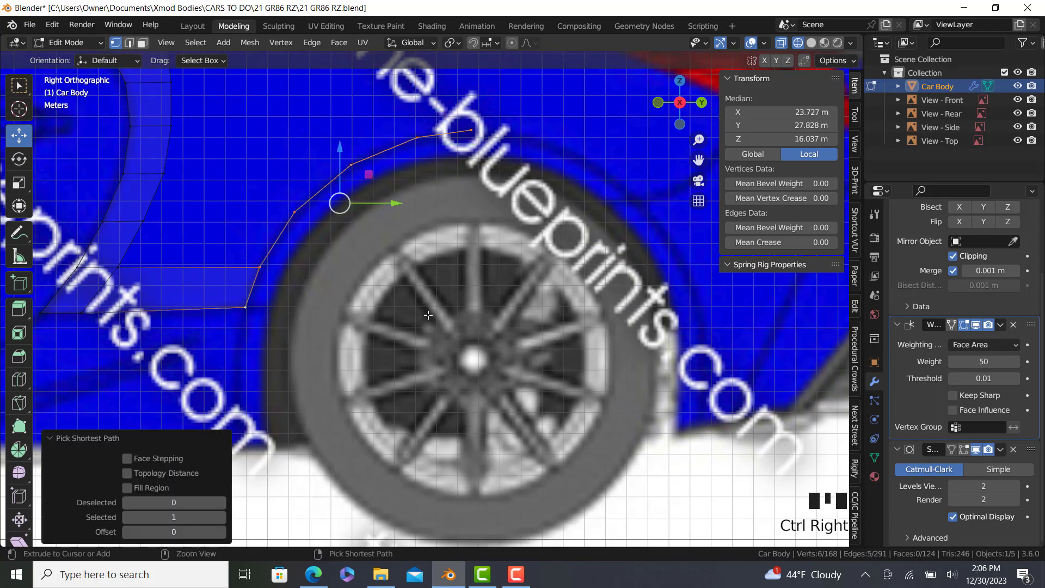
key(e)
key(s)
click(550, 375)
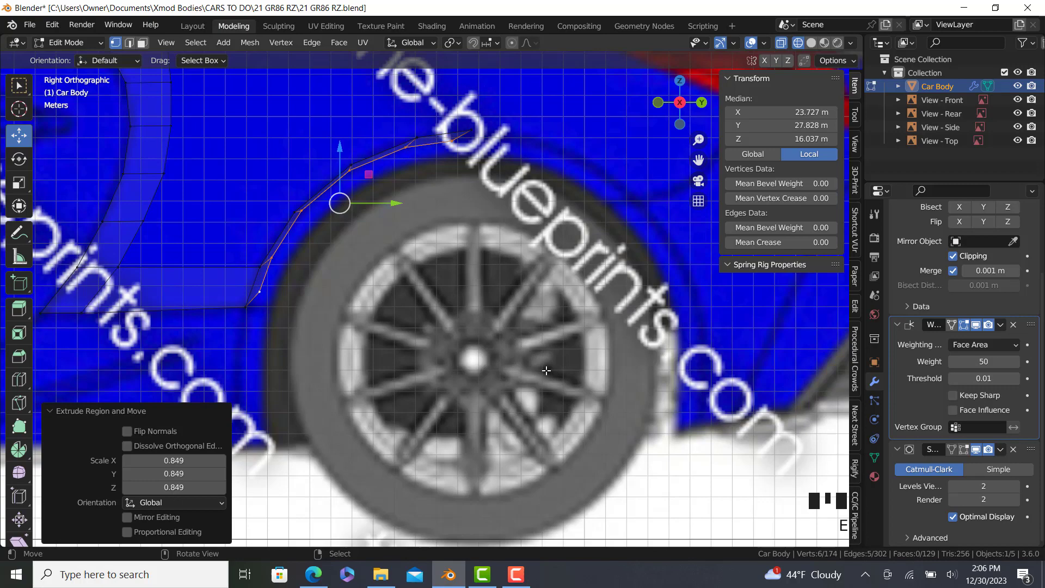
key(g)
right_click(569, 391)
key(ctrl+z)
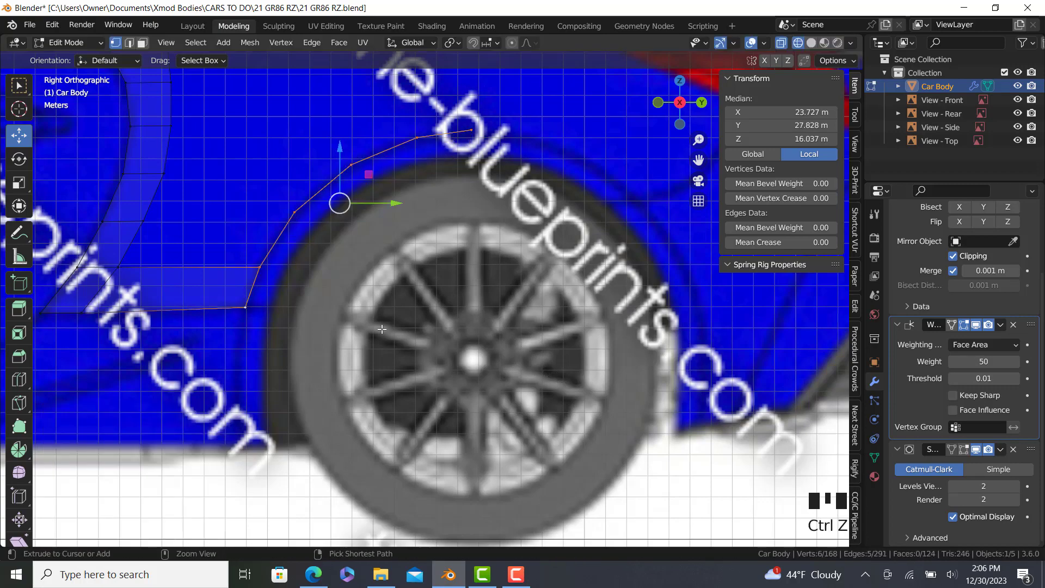
Step: Extrude three connected vertices from the topmost arch vertex rearward and down along the rear half of the wheel arch
click(472, 130)
scroll(471, 131, down, 2)
shift+middle_drag(319, 485, 311, 401)
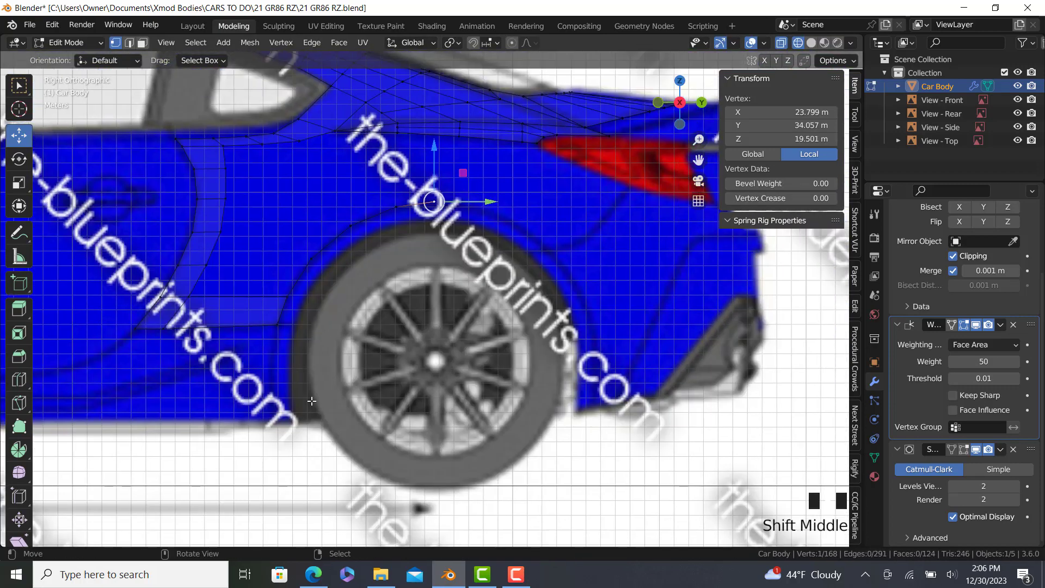
scroll(414, 209, up, 2)
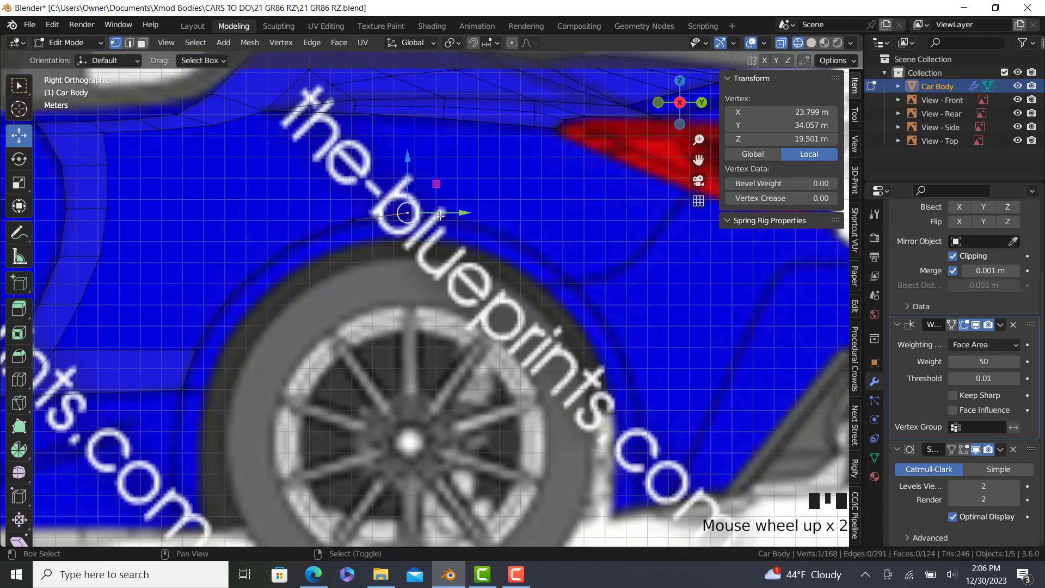
shift+middle_drag(404, 212, 390, 226)
scroll(412, 233, up, 1)
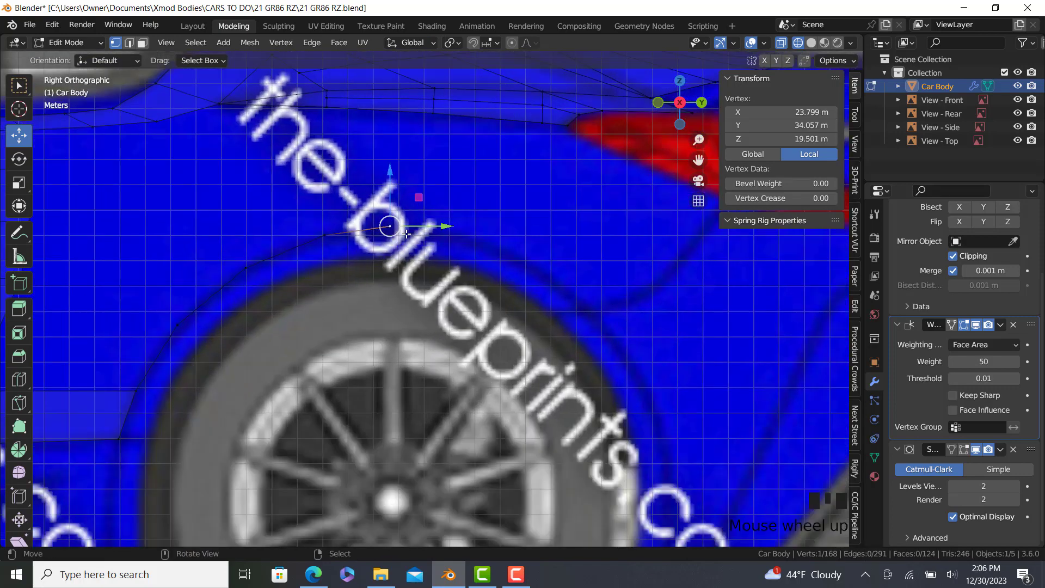
key(e)
click(480, 243)
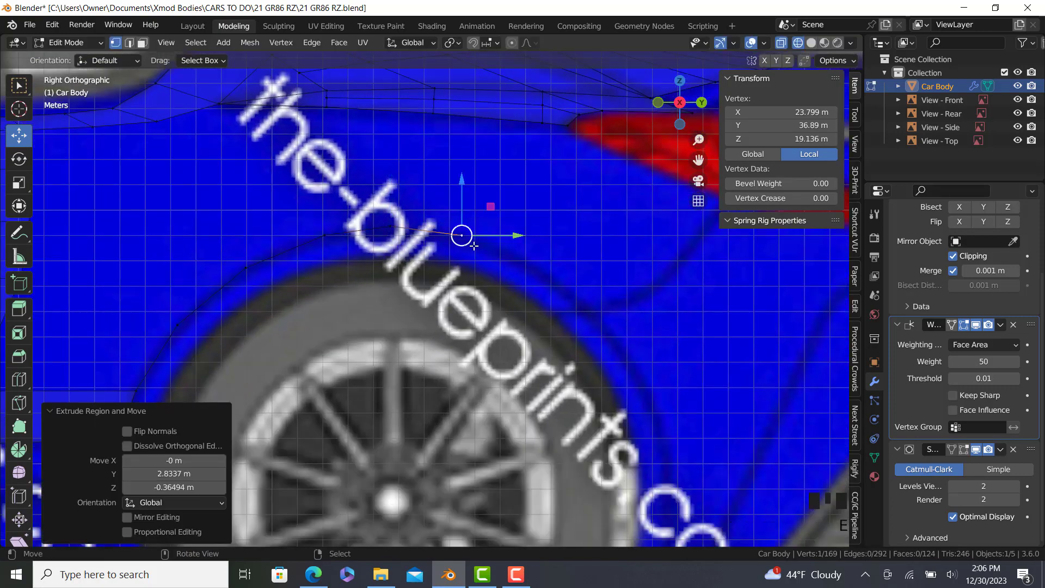
key(e)
click(537, 272)
key(e)
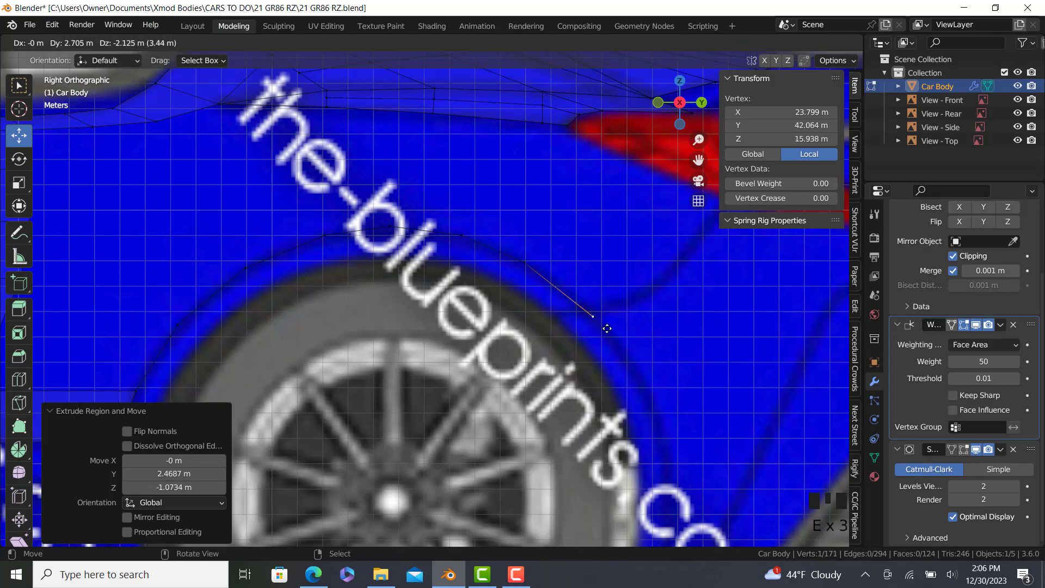
click(599, 321)
Step: Move the rear end vertex of the arch slightly inward along X in the back view
key(KP_1)
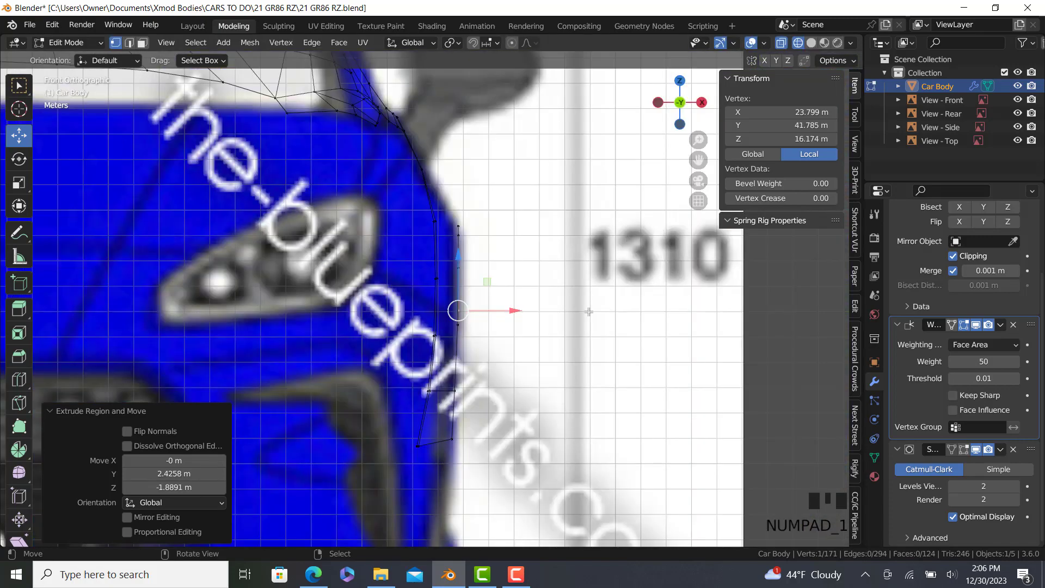
key(KP_9)
scroll(384, 317, up, 2)
scroll(385, 317, up, 3)
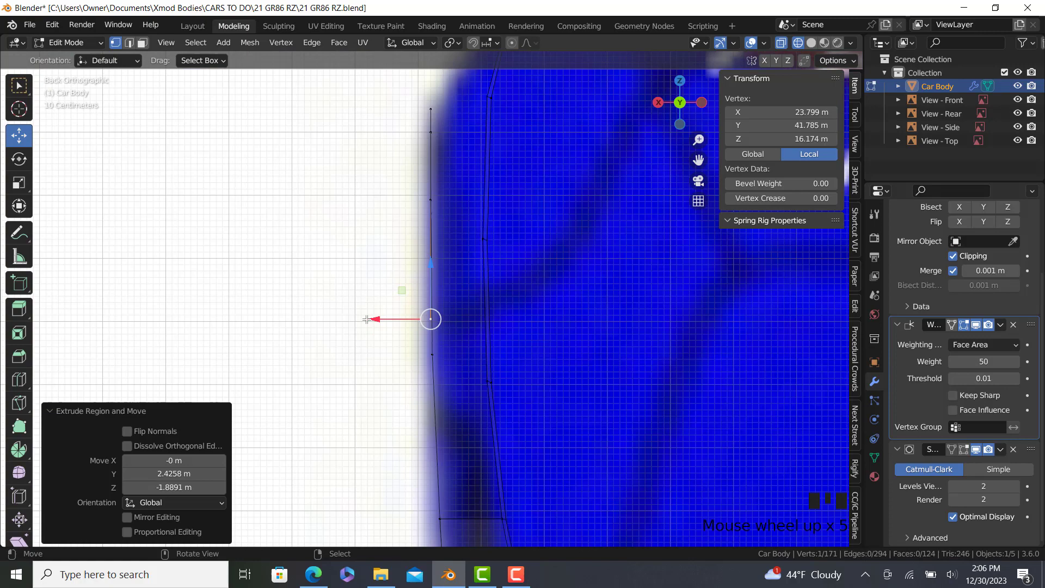
drag(375, 319, 383, 325)
Step: Select the two vertices between the arch top and its rear end, rotate them slightly and move them about 0.04 m inward along X
middle_drag(383, 325, 438, 327)
right_click(466, 229)
ctrl+right_click(443, 139)
key(KP_1)
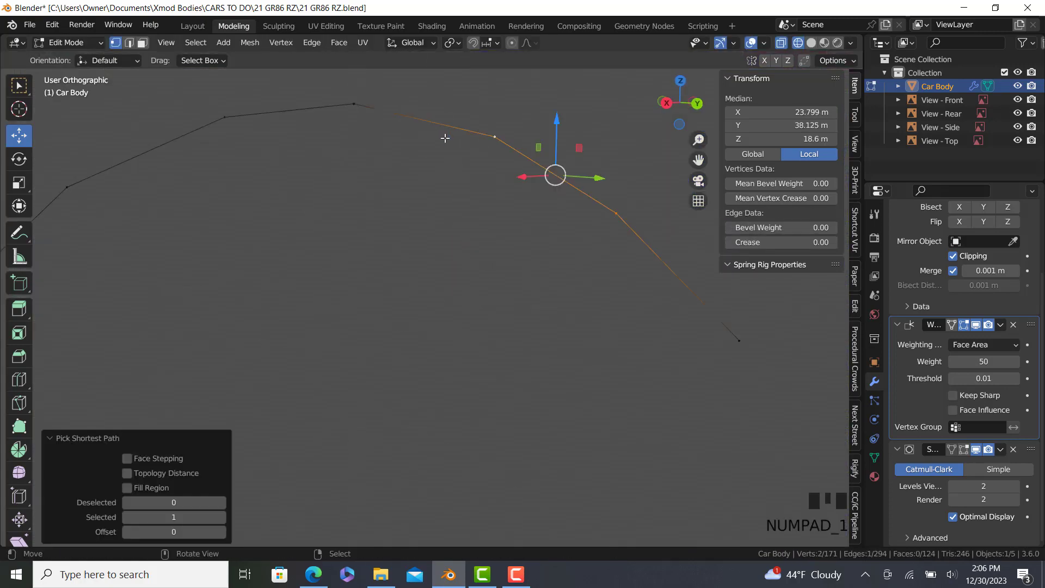
scroll(390, 190, up, 2)
key(r)
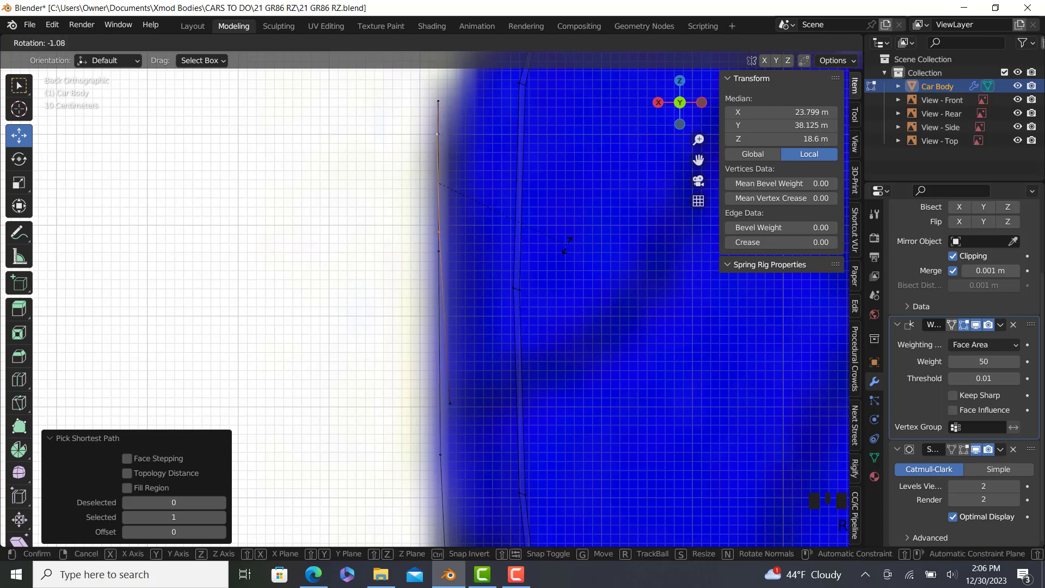
click(568, 245)
drag(382, 185, 391, 182)
key(r)
click(555, 219)
Step: Examine the arch line in Object Mode and from the side and top, and compare it with the blue GR86 reference photo in the browser
key(Tab)
scroll(396, 240, down, 13)
middle_drag(396, 240, 560, 289)
key(KP_3)
key(Tab)
scroll(341, 359, up, 3)
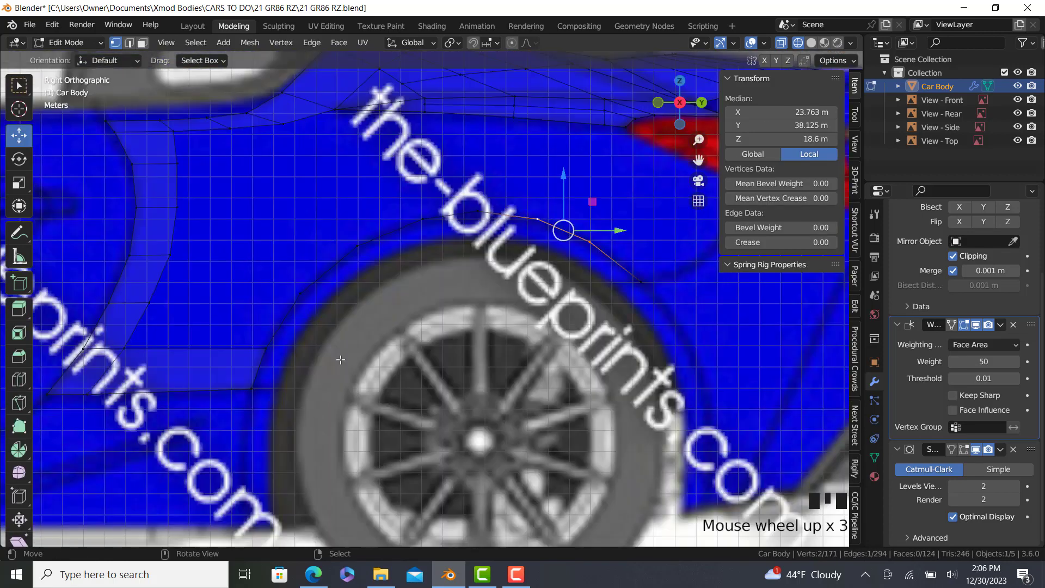
click(313, 574)
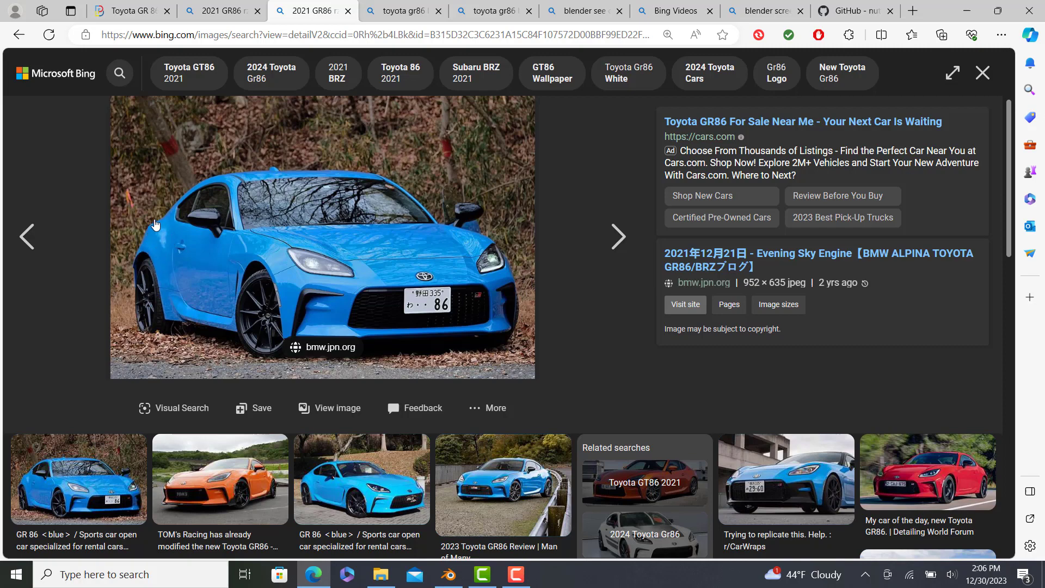
click(449, 574)
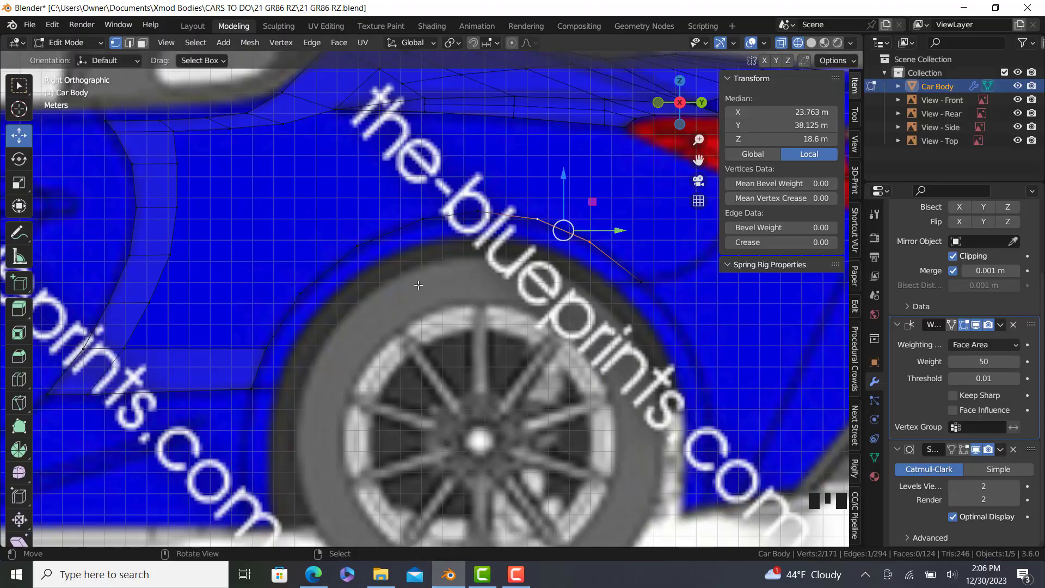
key(KP_7)
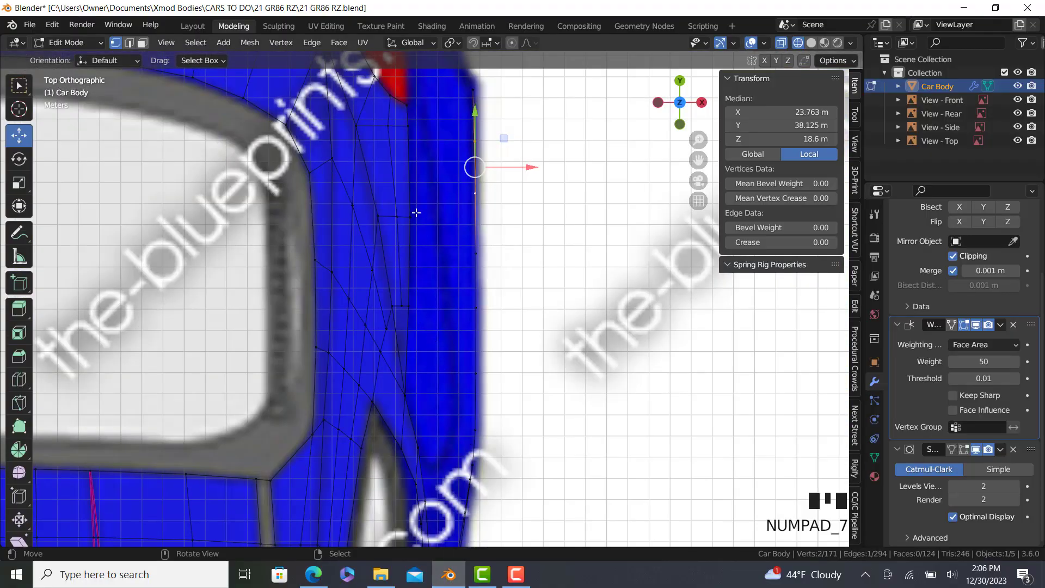
key(KP_3)
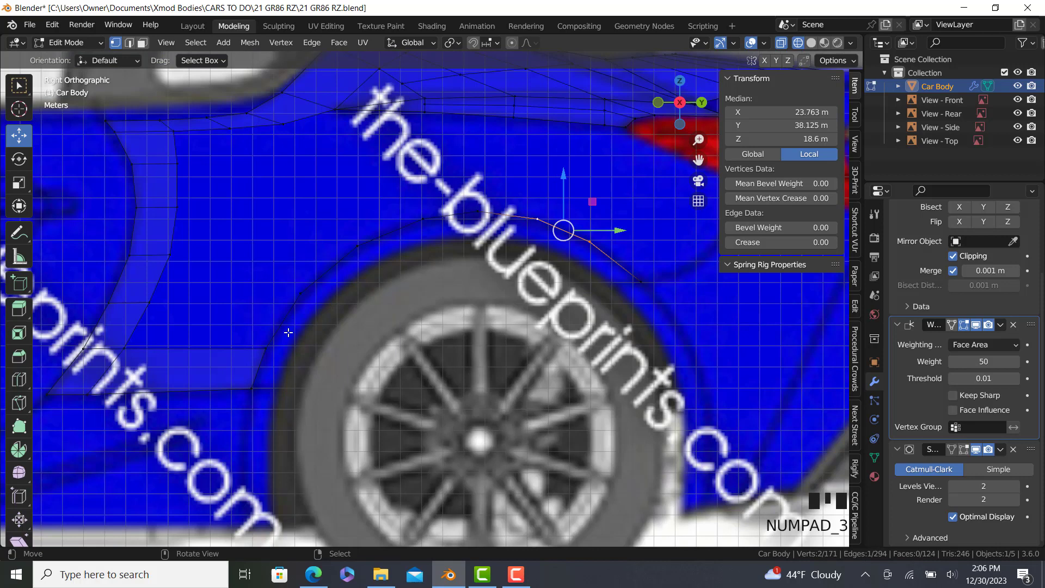
Step: Extrude the arch's upper five-vertex edge path about 1 m inward along X in the top view, and select the new inner edge's four rear vertices
right_click(365, 237)
ctrl+right_click(586, 237)
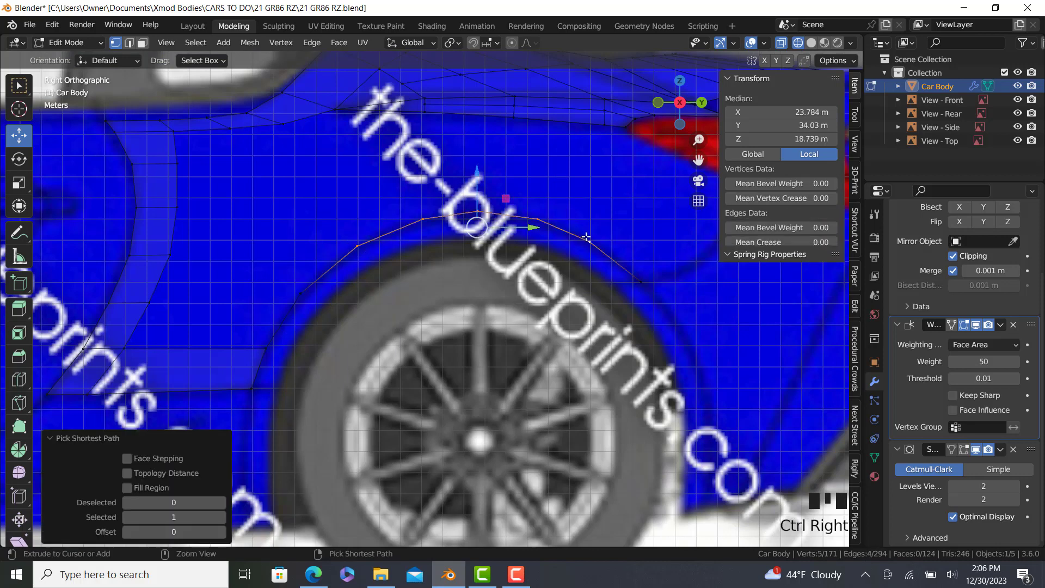
key(KP_7)
key(e)
key(x)
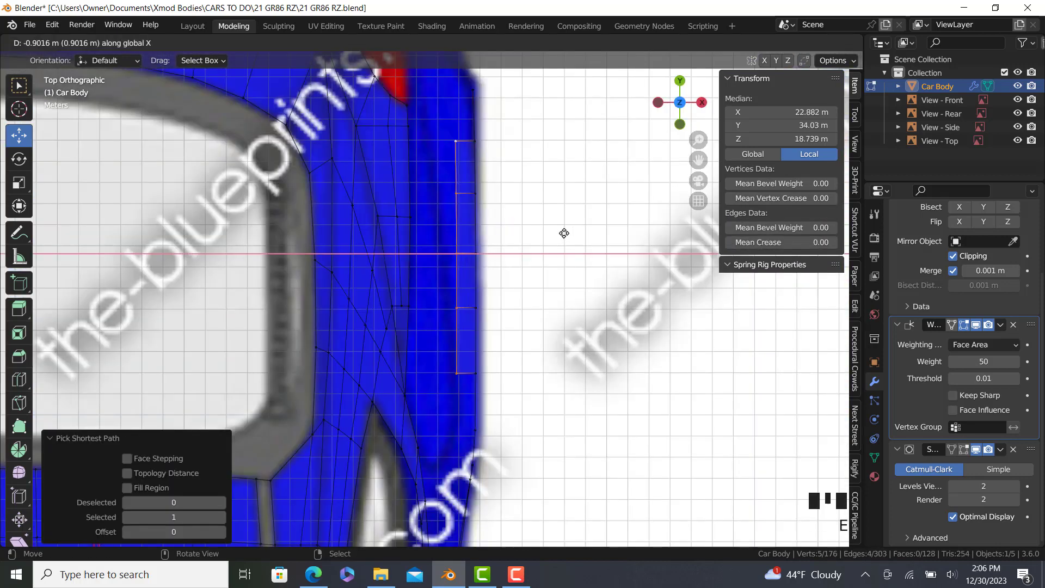
click(478, 295)
right_click(456, 310)
ctrl+right_click(453, 141)
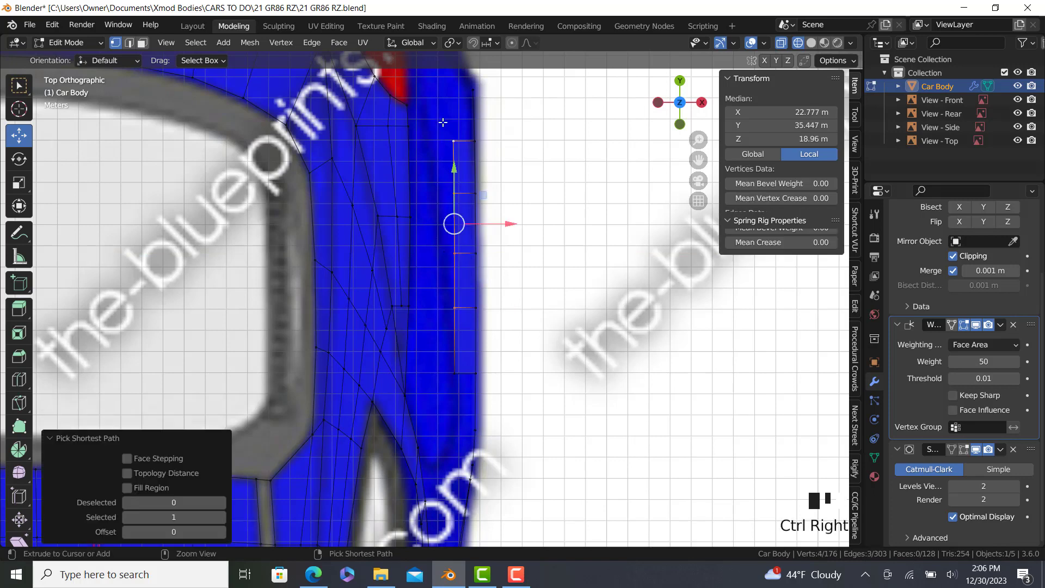
Step: Taper the arch strip's inner edge inward along X toward the rear by moving progressively fewer rear vertices, about 0.18 m in the last move
drag(507, 215, 482, 142)
right_click(447, 253)
ctrl+right_click(446, 195)
right_click(441, 212)
ctrl+right_click(443, 168)
Step: Select the complete five-vertex inner edge and raise it about 1.29 m along Z in the side view
right_click(433, 141)
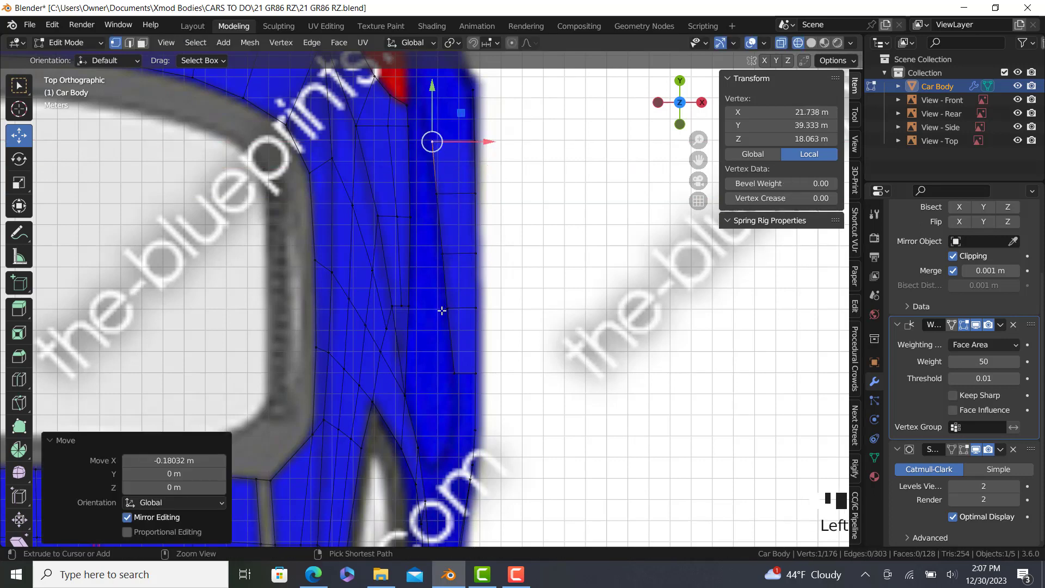
ctrl+right_click(443, 252)
key(KP_3)
key(s)
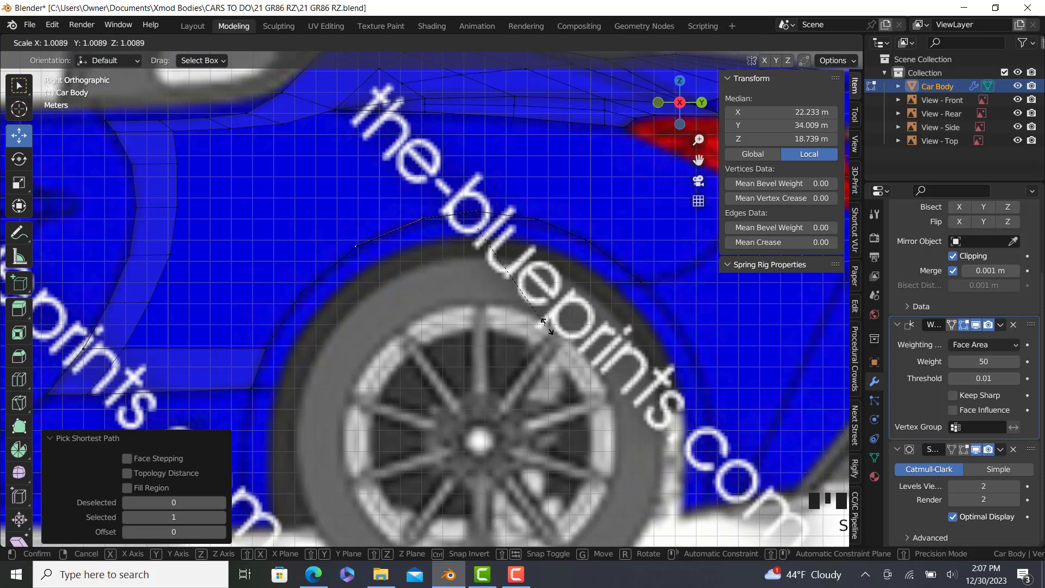
right_click(494, 214)
drag(479, 179, 479, 147)
Step: Raise the inner edge about another 1.4 m along Z in the back view to follow the body outline
key(KP_1)
key(KP_9)
scroll(417, 160, up, 2)
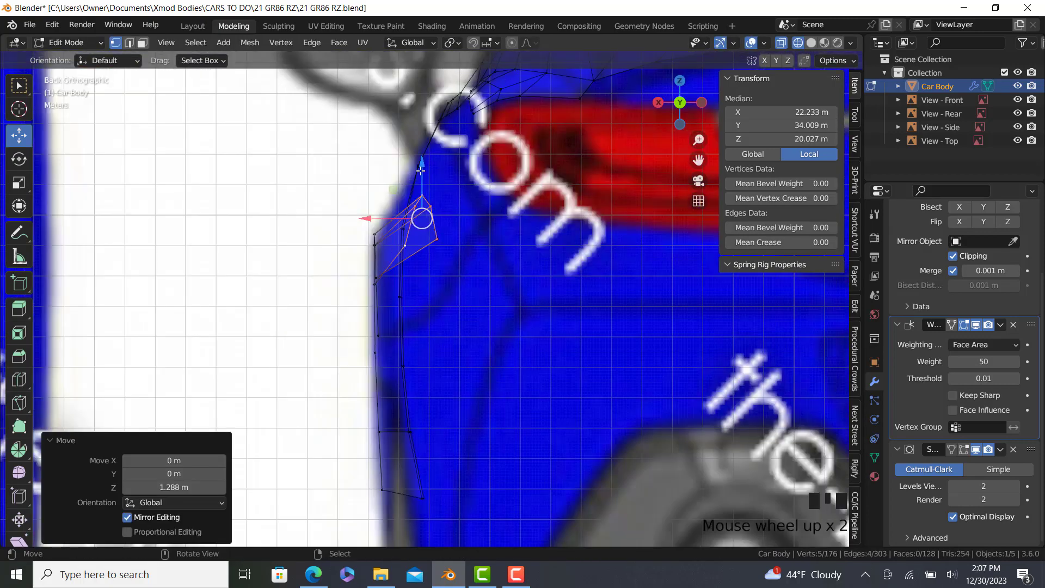
drag(425, 168, 432, 134)
scroll(379, 229, up, 1)
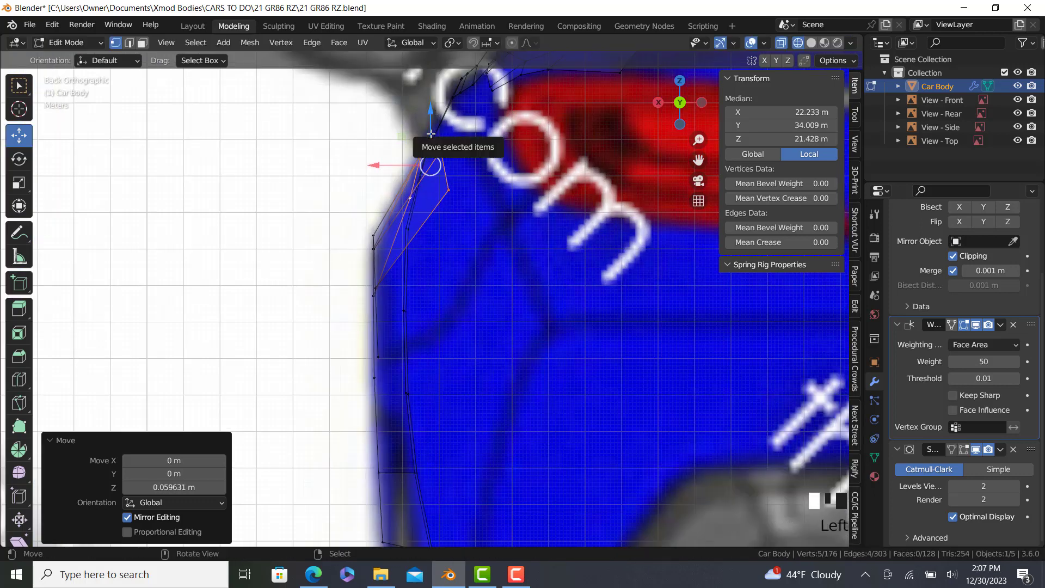
Step: Raise the inner edge's rear vertices along Z in the side view, including a move of about 0.48 m, to flatten its rear curve
key(KP_3)
scroll(566, 161, down, 3)
shift+middle_drag(566, 162, 485, 245)
right_click(513, 239)
ctrl+right_click(564, 261)
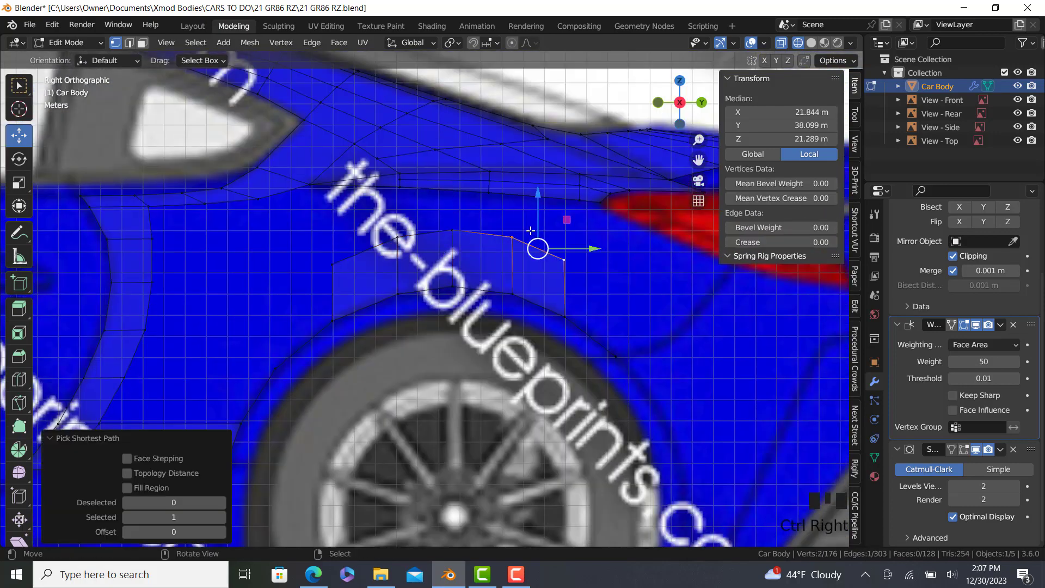
scroll(544, 240, up, 2)
drag(542, 205, 600, 207)
right_click(570, 245)
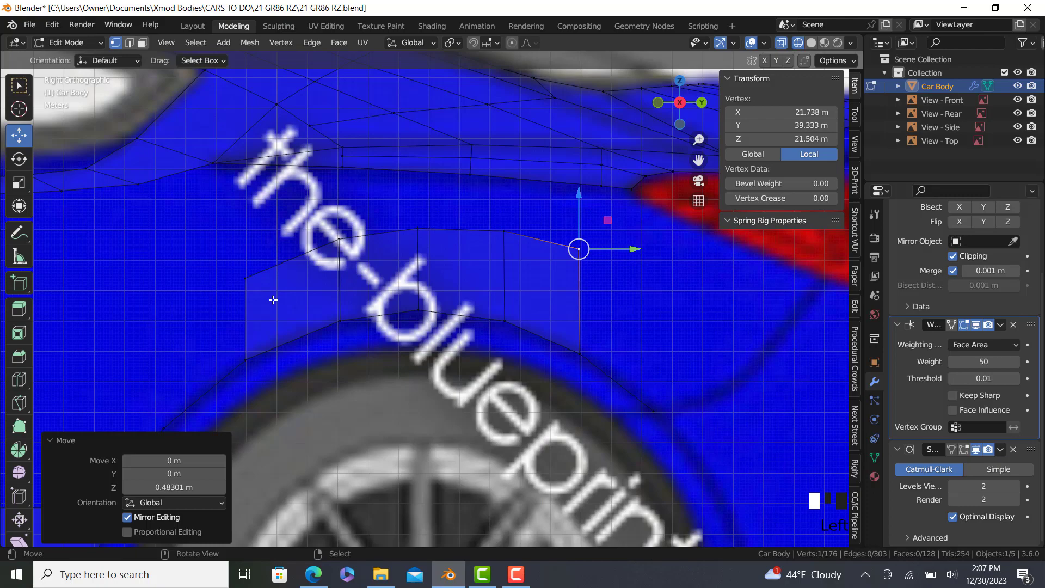
Step: Examine the raised arch strip from the side and compare it with the blue GR86 reference photo in the browser
scroll(272, 298, down, 4)
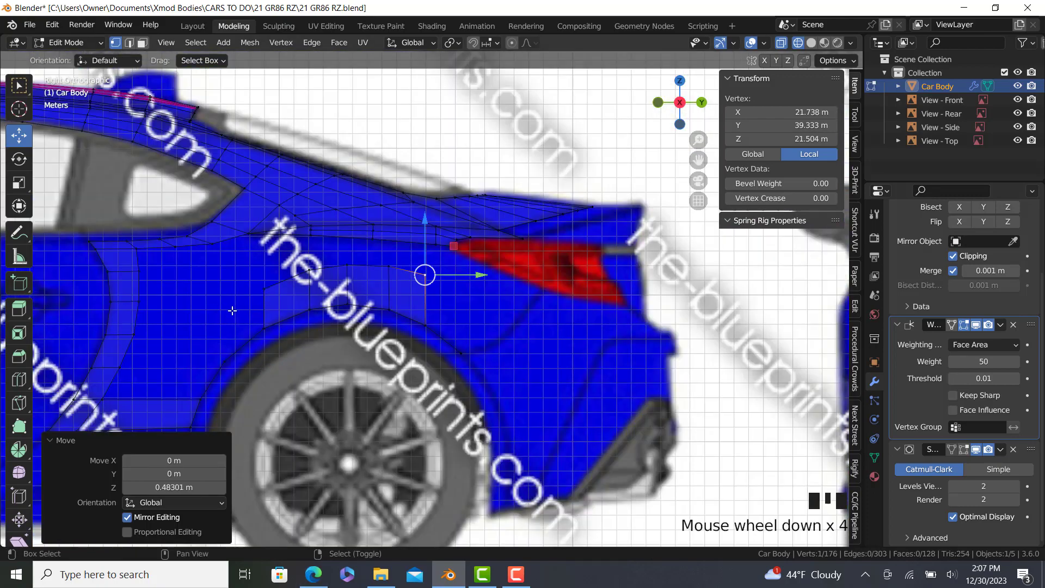
shift+middle_drag(232, 311, 279, 291)
click(312, 577)
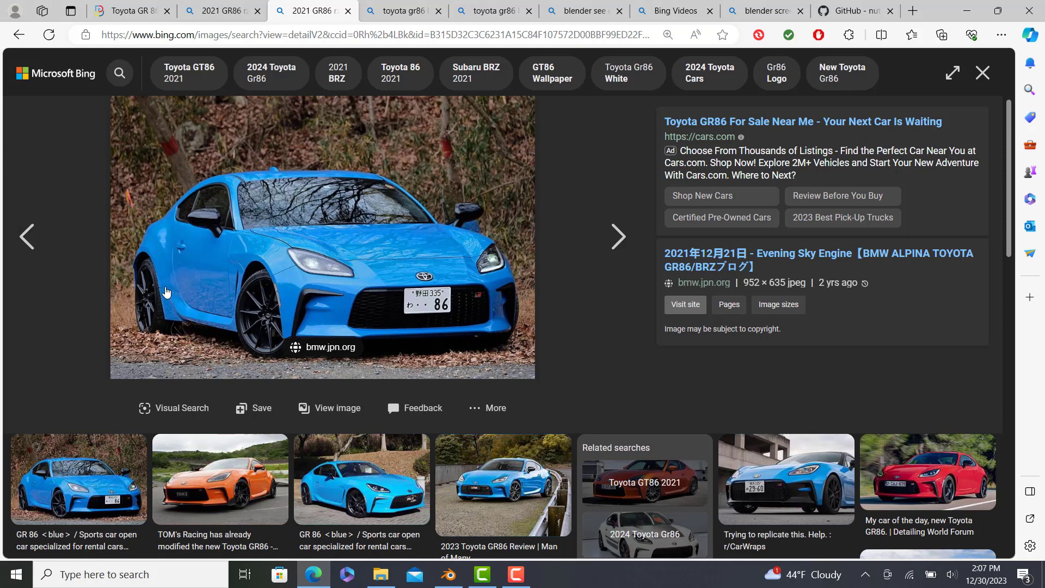
click(449, 575)
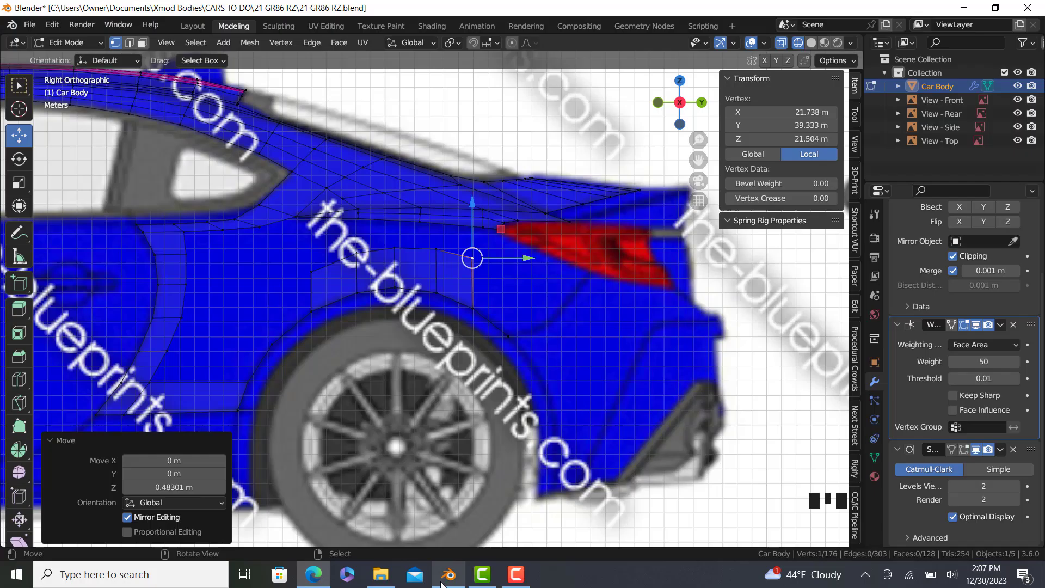
shift+middle_drag(256, 381, 270, 376)
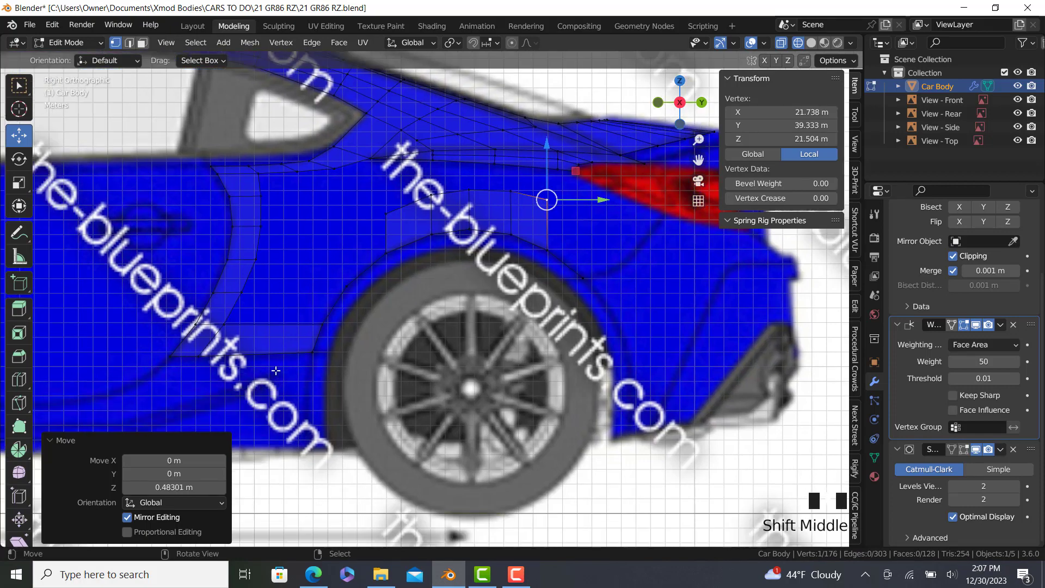
Step: Add one loop cut across the strip ahead of the rear wheel with factor -0.486 and move it about 0.04 m outward along X
right_click(376, 218)
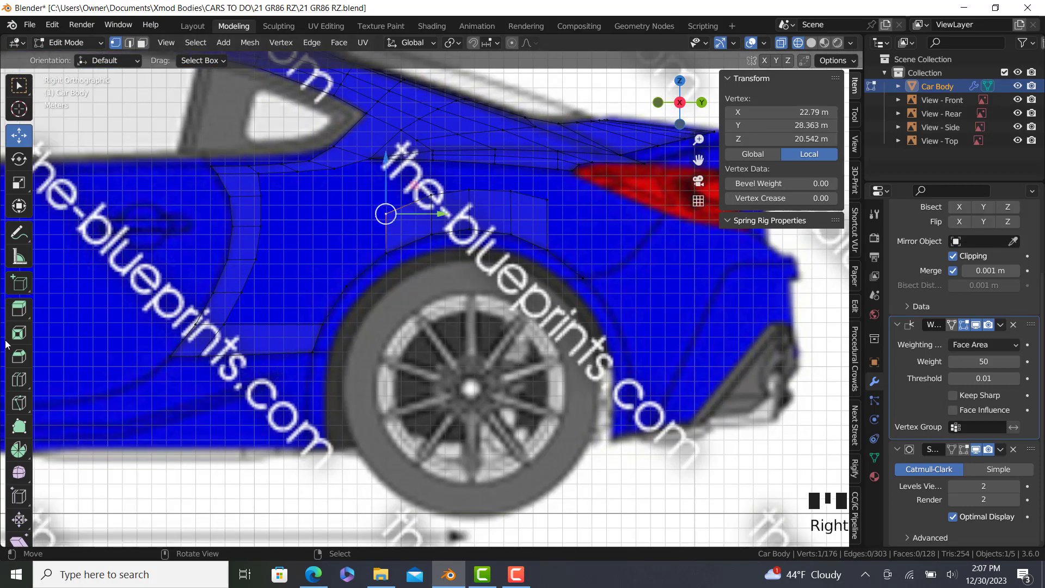
click(19, 379)
click(294, 342)
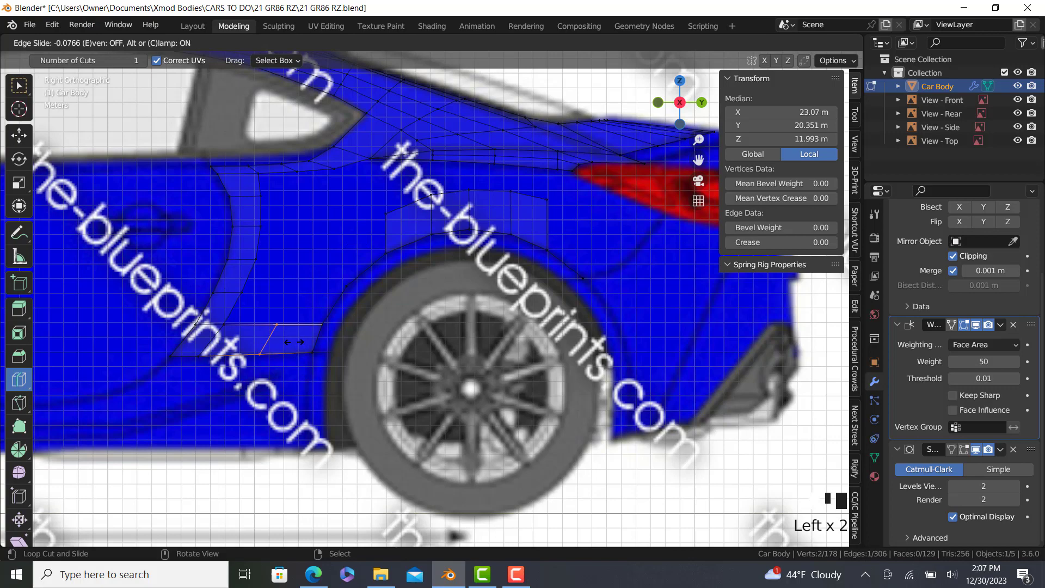
click(316, 347)
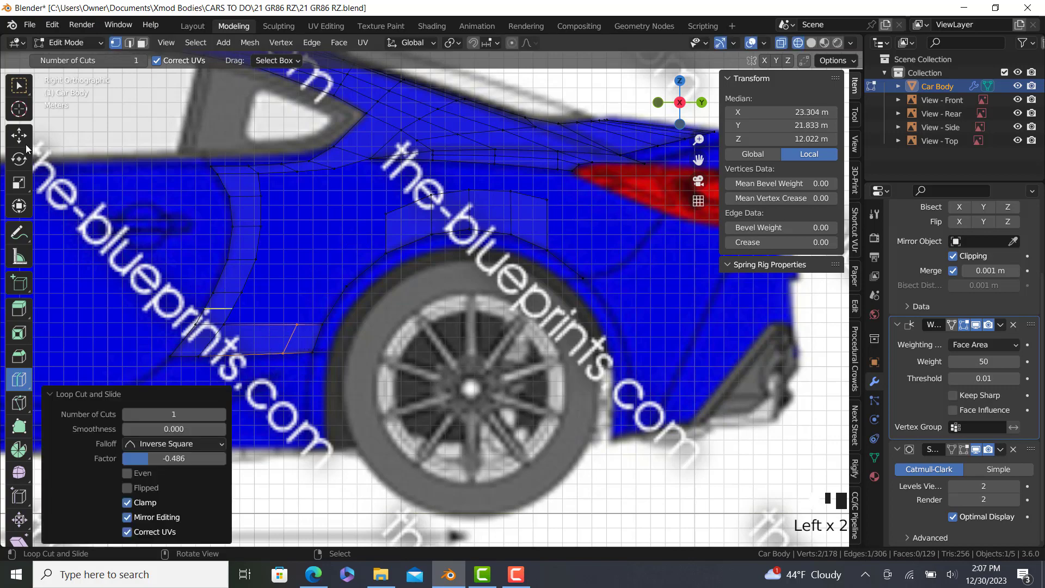
click(30, 140)
key(KP_7)
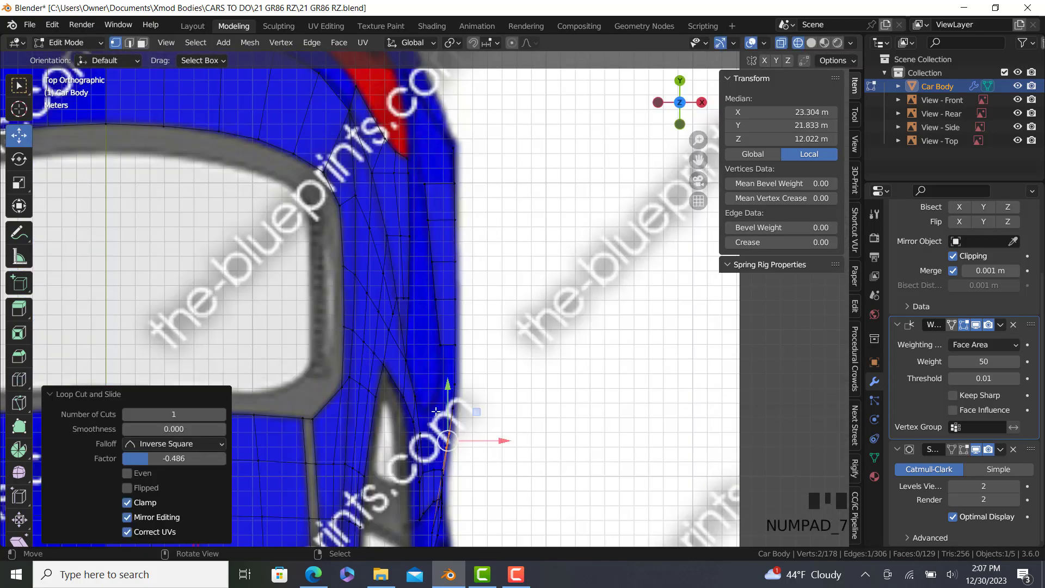
scroll(478, 427, up, 4)
drag(478, 424, 477, 424)
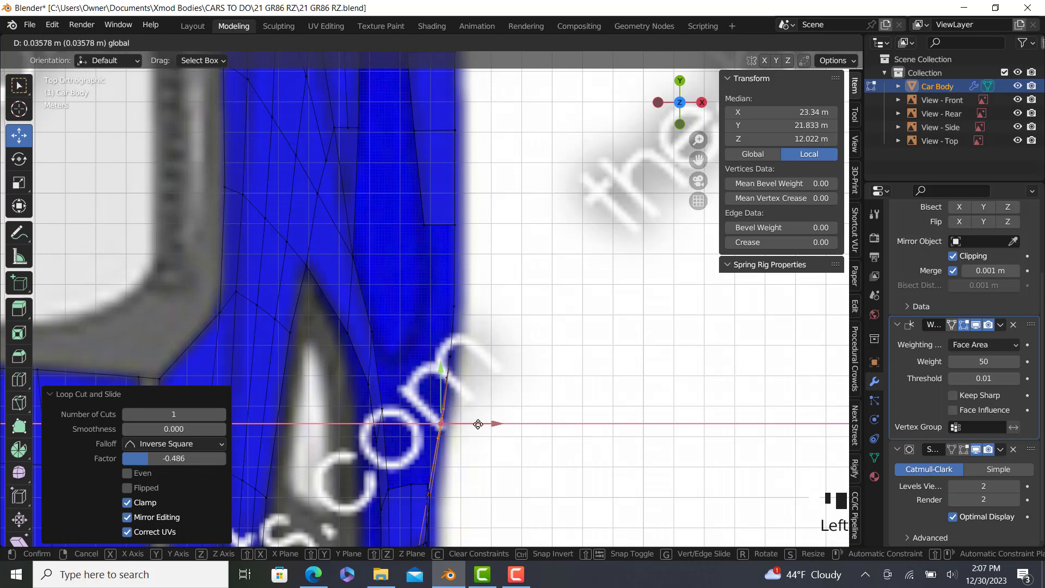
click(477, 424)
Step: Connect the loop cut's upper vertex to the front vertex of the arch strip's upper edge with a new edge
key(KP_3)
click(322, 352)
scroll(386, 276, down, 2)
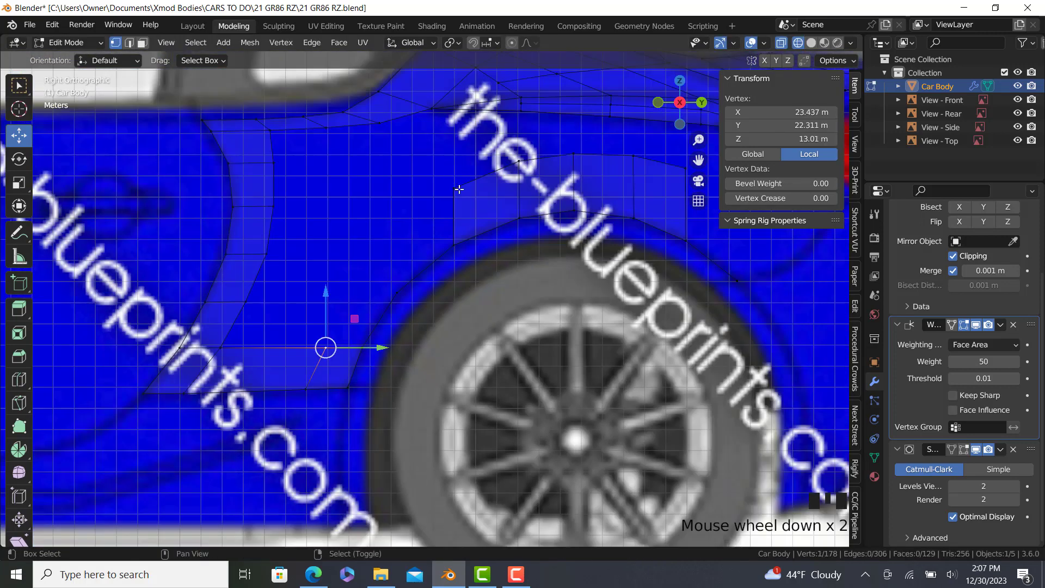
shift+right_click(454, 189)
key(f)
right_click(455, 190)
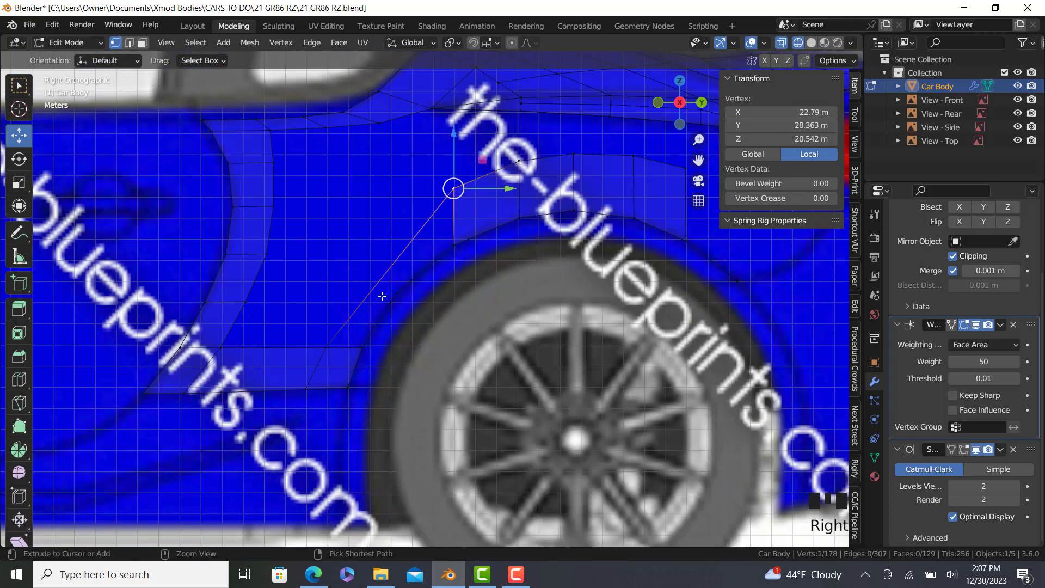
Step: Subdivide the new edge with one cut and move its middle vertex about 0.62 m forward along Y and 0.36 m up
ctrl+right_click(326, 347)
key(w)
click(249, 256)
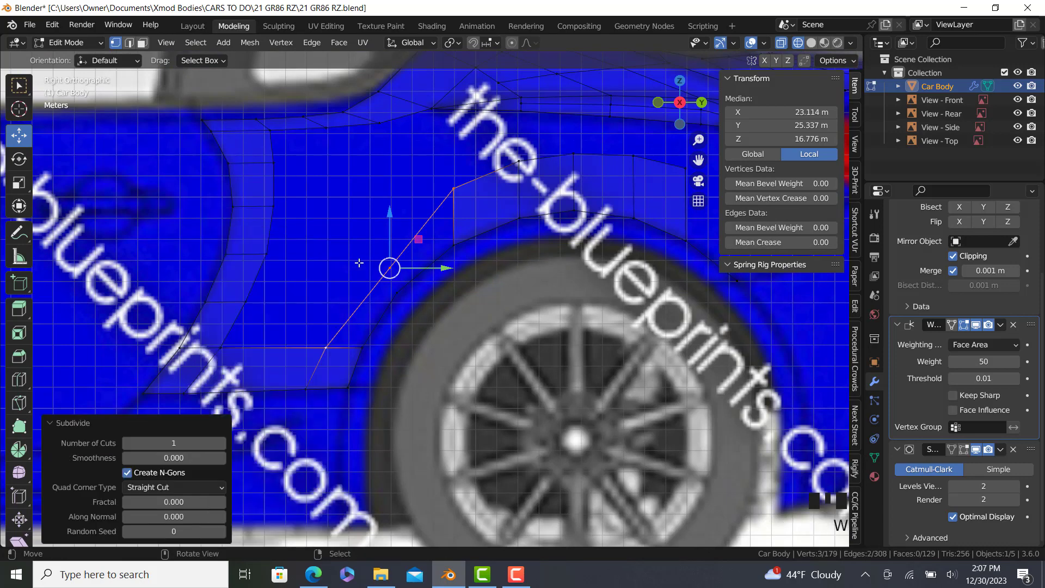
right_click(386, 267)
drag(387, 267, 381, 261)
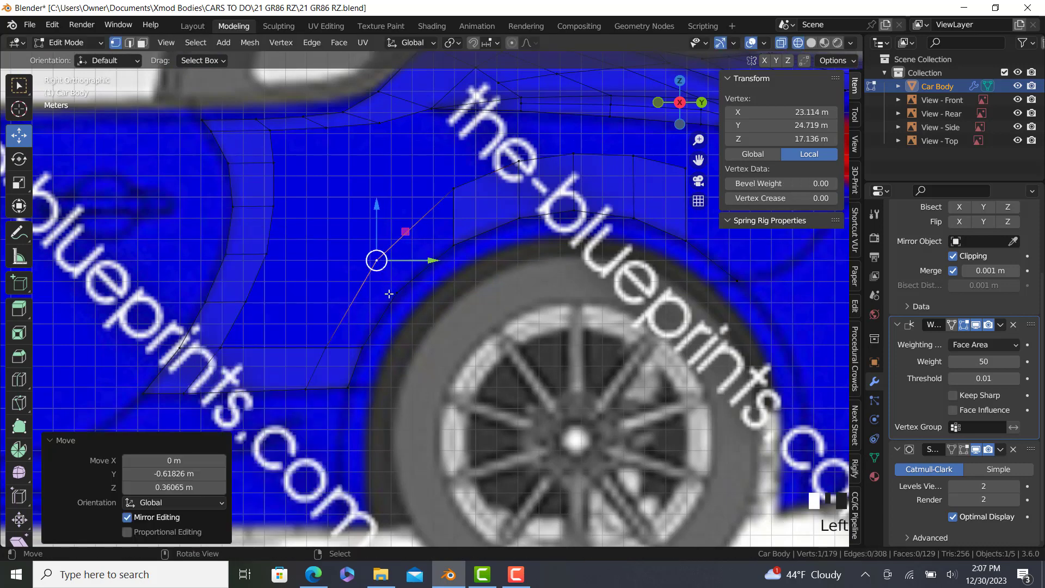
Step: Fill the gap between the subdivided edge and the wheel arch line with two faces
ctrl+right_click(394, 289)
key(f)
right_click(392, 290)
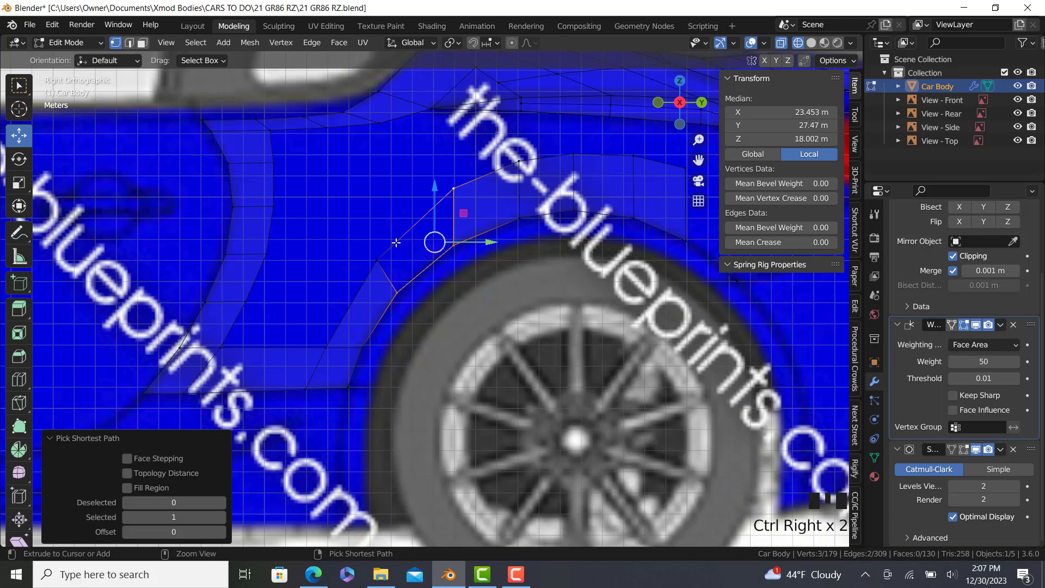
ctrl+right_click(386, 253)
key(f)
right_click(456, 194)
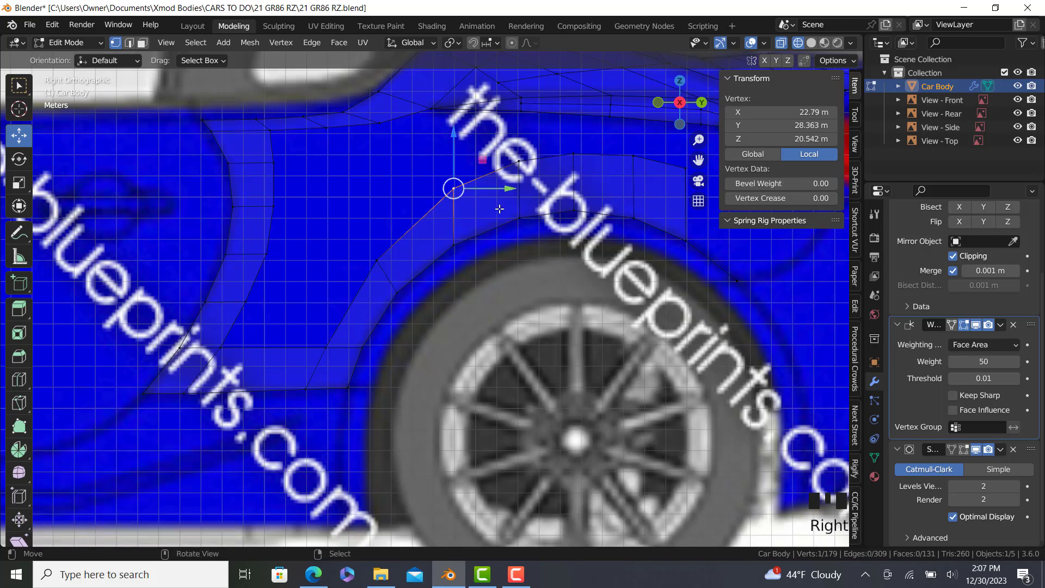
Step: Switch to solid shading in the top view and slide two front upper-edge vertices forward along the strip by factors of about 0.23 and 0.2
key(KP_7)
scroll(501, 225, up, 2)
right_click(434, 344)
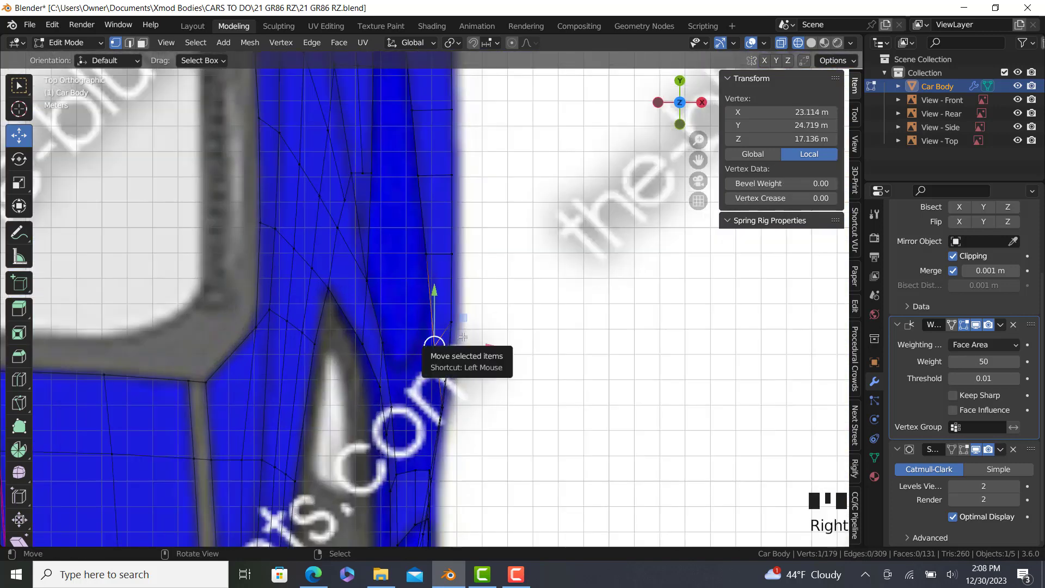
key(shift+z)
key(g)
key(g)
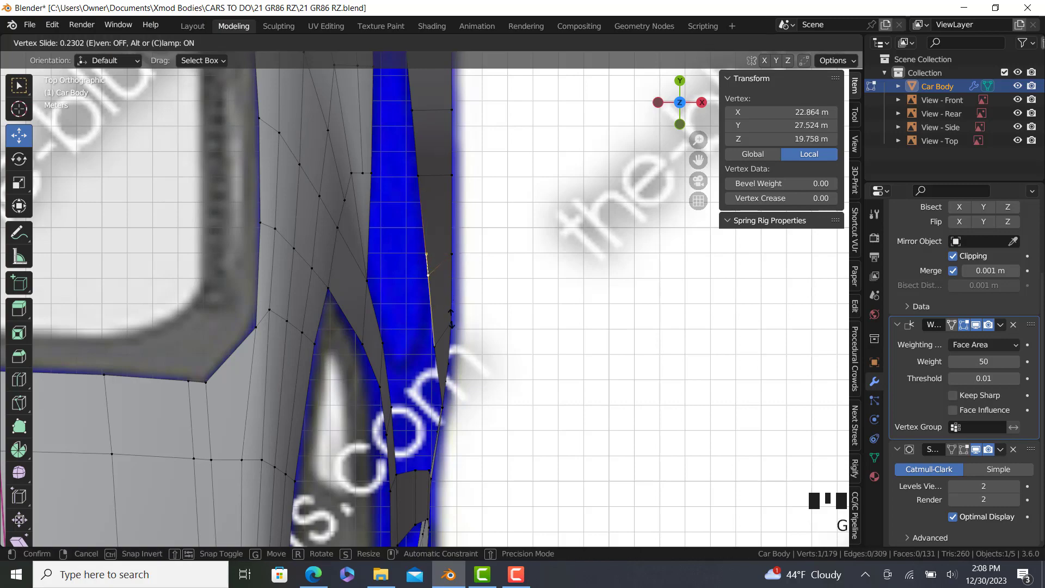
click(428, 274)
right_click(419, 196)
key(g)
key(g)
click(445, 247)
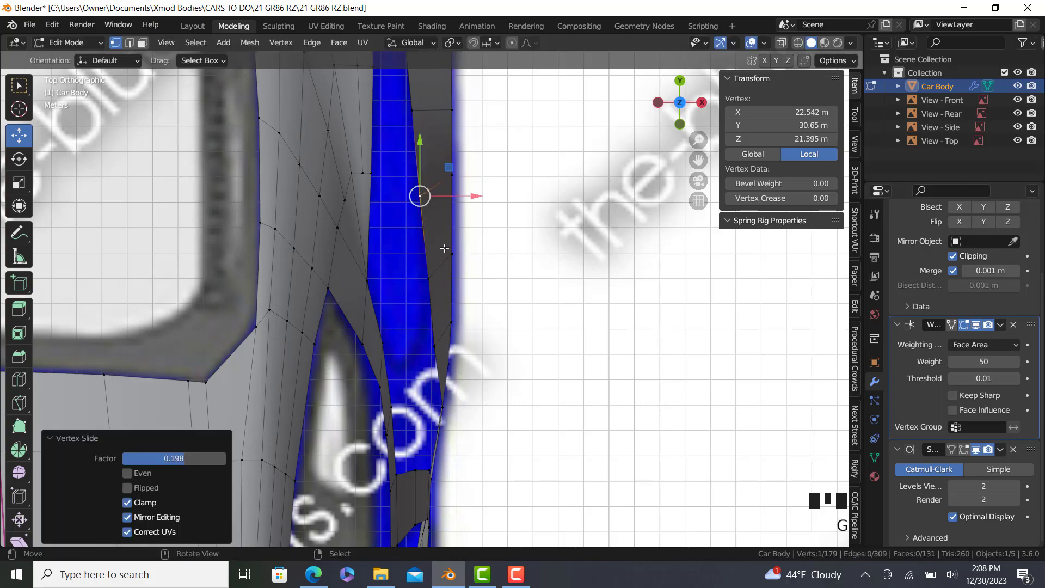
Step: Examine the arch strip's smoothed shape in Object Mode at an angle and from the side
scroll(444, 248, down, 4)
key(Tab)
middle_drag(453, 272, 297, 310)
key(Tab)
key(Tab)
key(KP_3)
key(Tab)
scroll(414, 286, up, 2)
Step: Look through the GR86 reference images in the browser and open the red rear three-quarter photo before returning to Blender
click(313, 574)
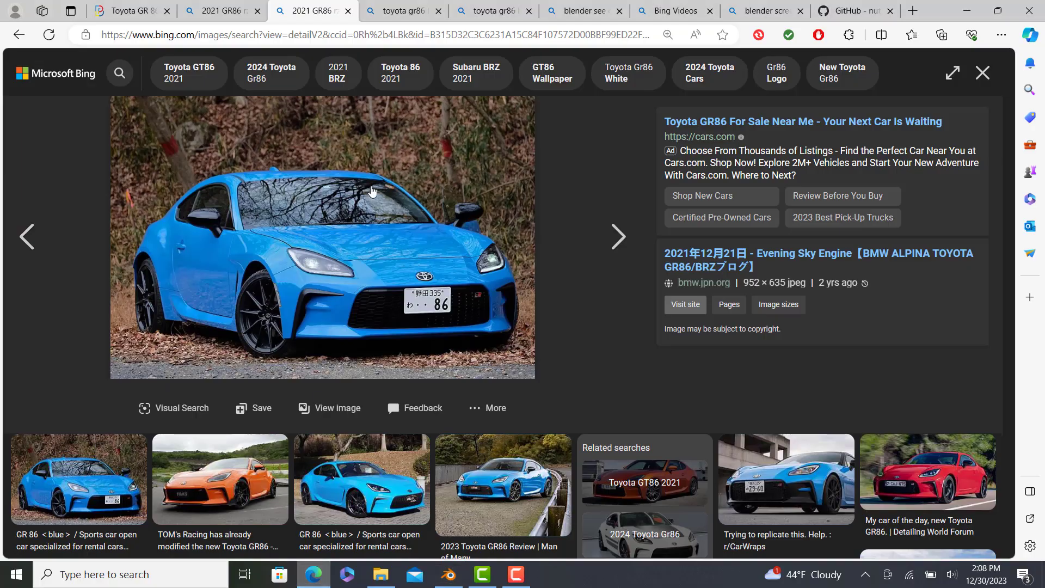
click(400, 11)
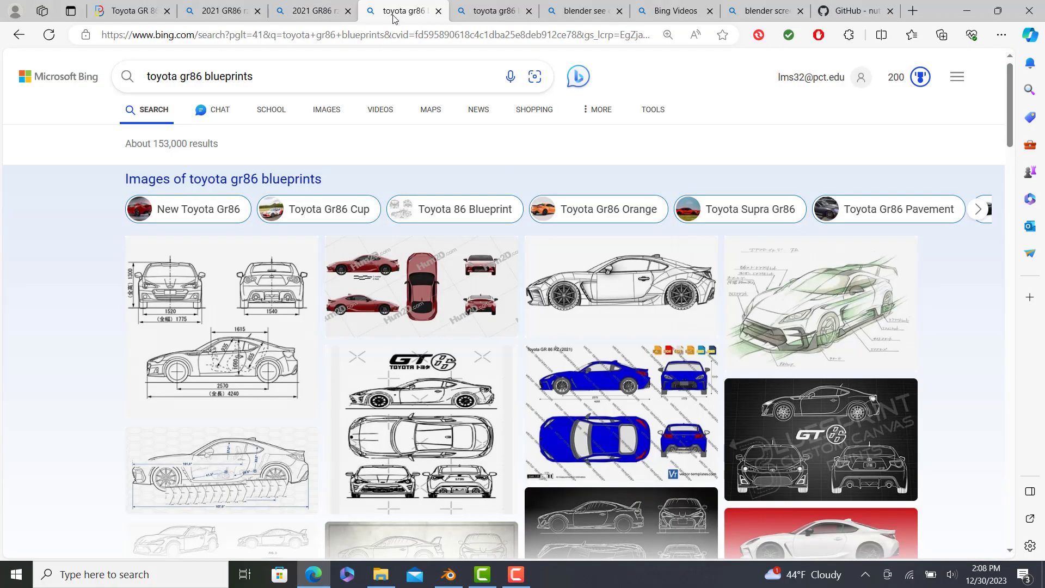
click(313, 11)
click(983, 73)
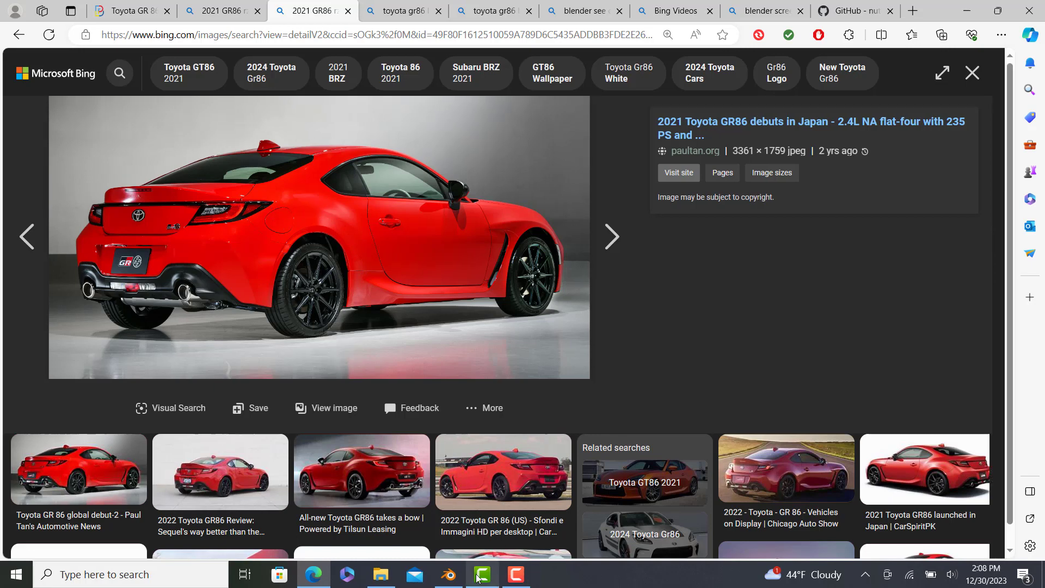
click(445, 582)
Step: Raise the strip's upper rear end vertex and its neighbour along Z in the side view, the neighbour by about 0.4 m
scroll(380, 242, up, 2)
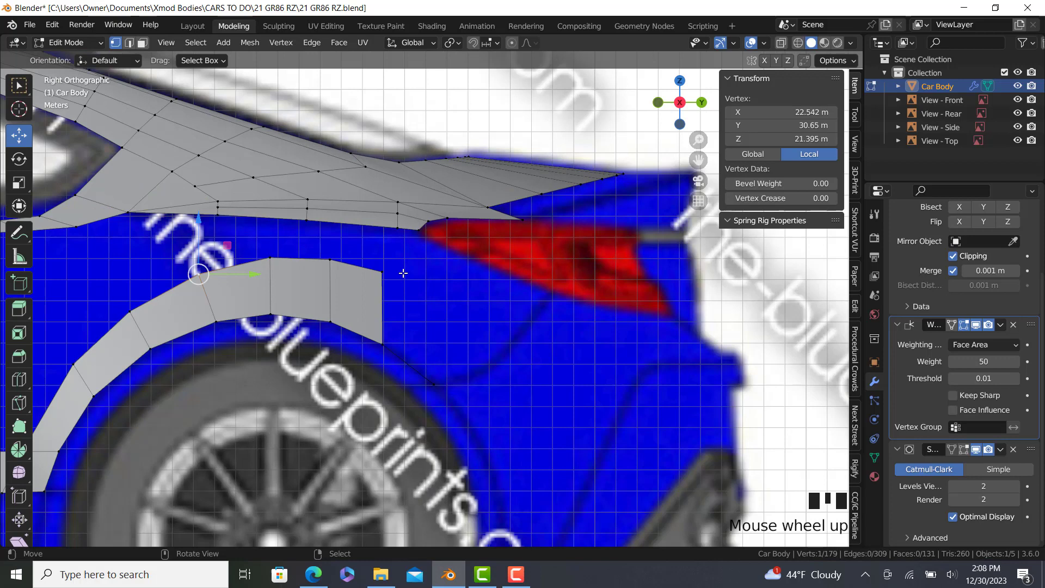
drag(380, 225, 380, 196)
click(330, 259)
drag(331, 220, 333, 209)
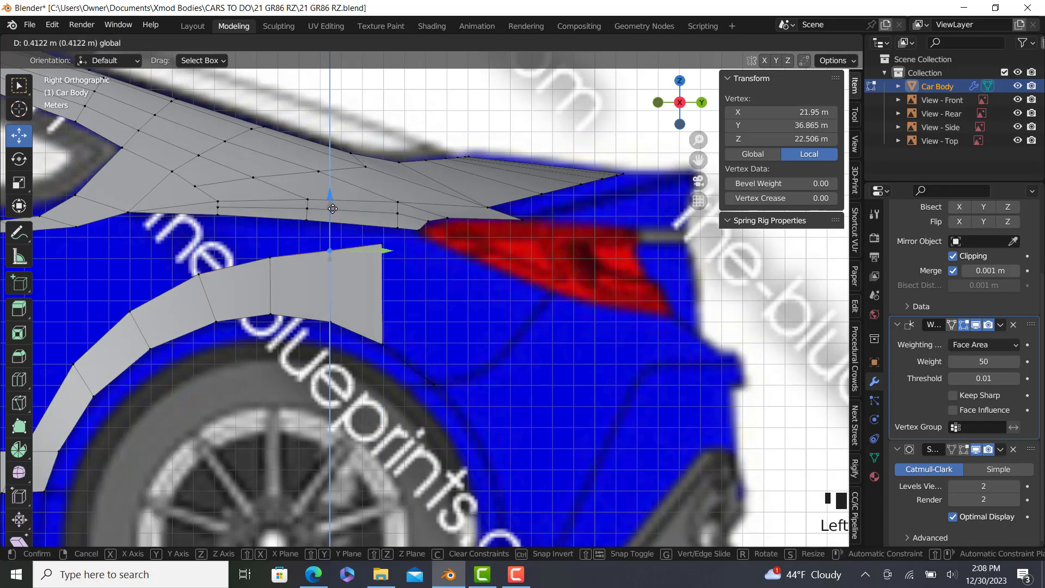
Step: Select the strip's two rearmost upper vertices and lower them slightly along Z to smooth the upper edge
right_click(270, 257)
scroll(260, 249, up, 2)
shift+middle_drag(260, 249, 283, 248)
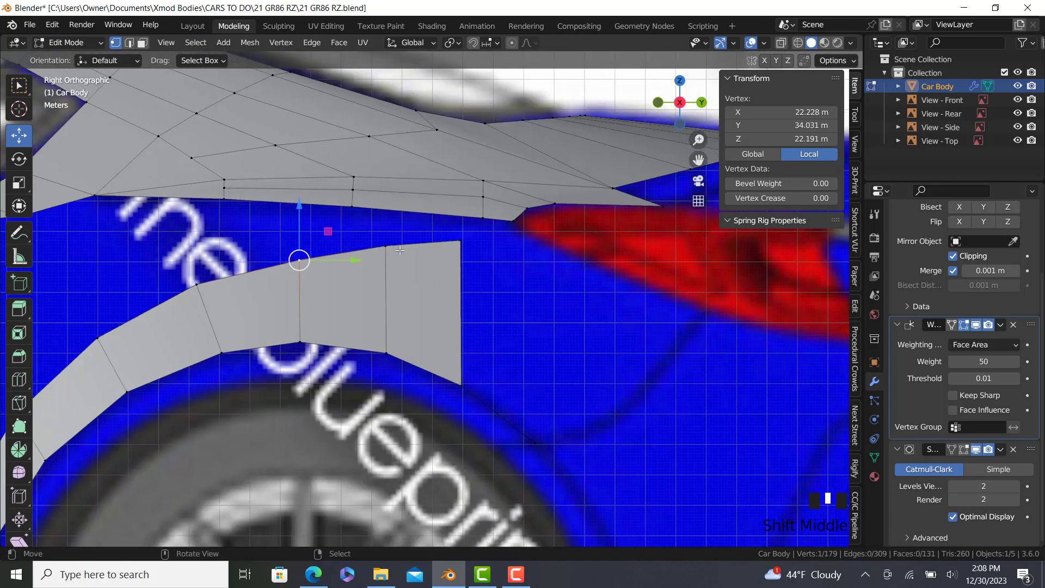
right_click(386, 246)
ctrl+right_click(458, 243)
drag(423, 194, 462, 252)
Step: Extrude the upper rear end vertex about 2.4 m rearward along Y and 0.2 m up, toward the taillight's front tip
right_click(462, 250)
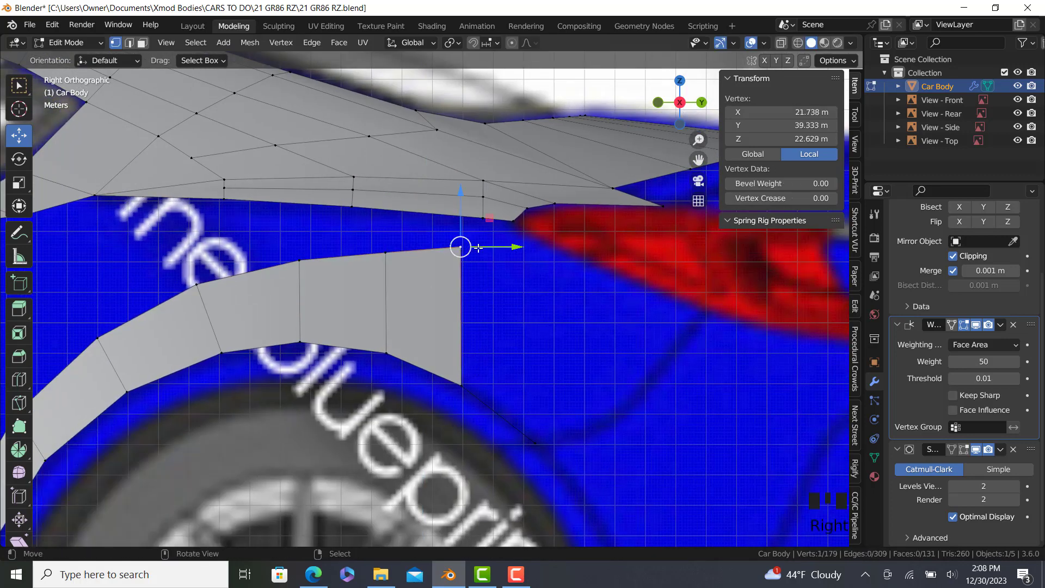
key(e)
click(538, 243)
key(g)
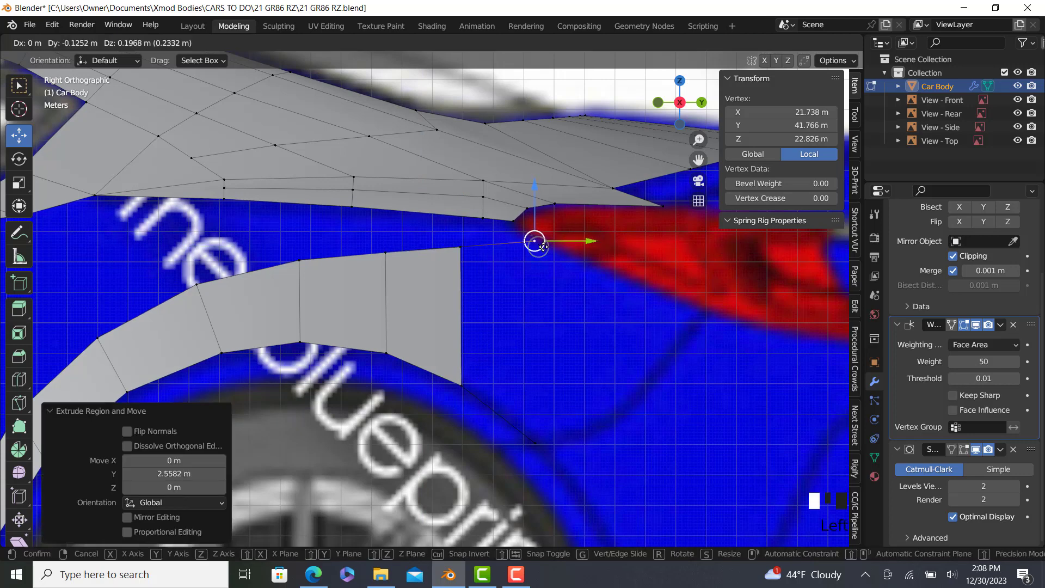
click(531, 240)
Step: Connect the extruded vertex to the body corner at the taillight's front tip with an edge and move it inward along X
shift+right_click(521, 231)
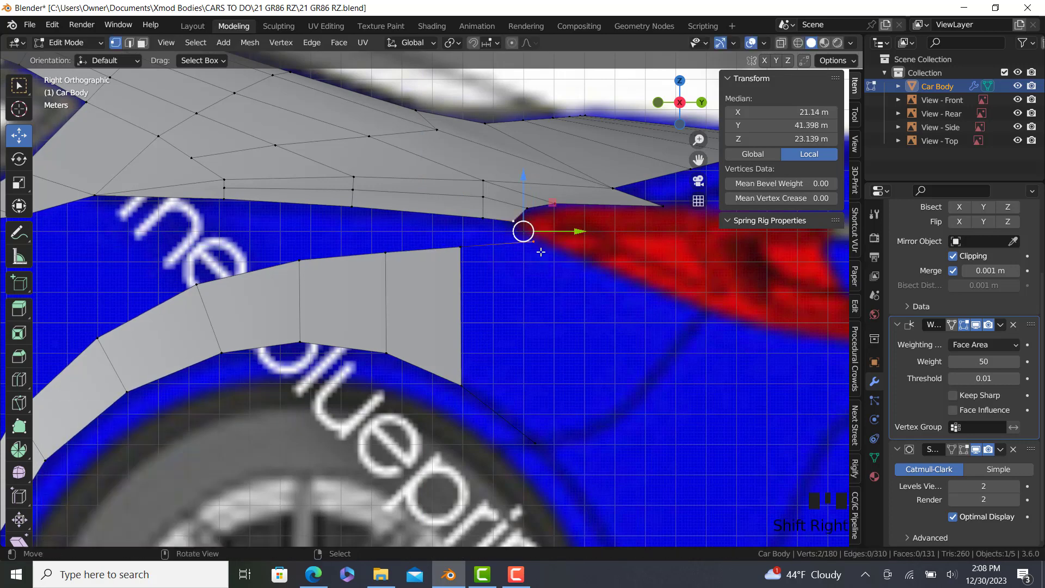
key(f)
click(533, 241)
key(KP_7)
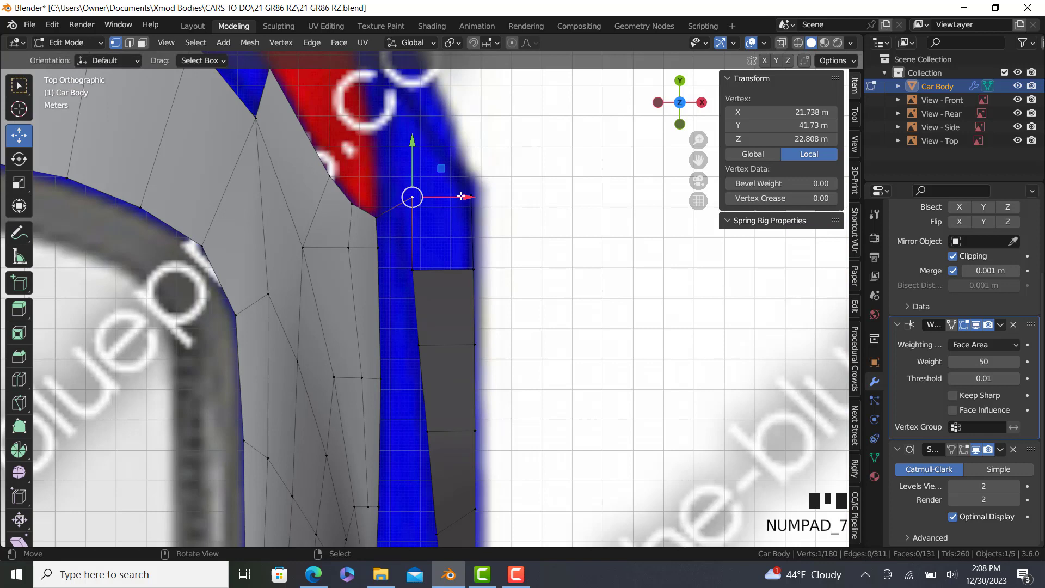
drag(461, 196, 444, 202)
Step: Check the car's rear reference photo in the browser and move the arch strip's upper rear vertices slightly inward along X in Blender
click(314, 579)
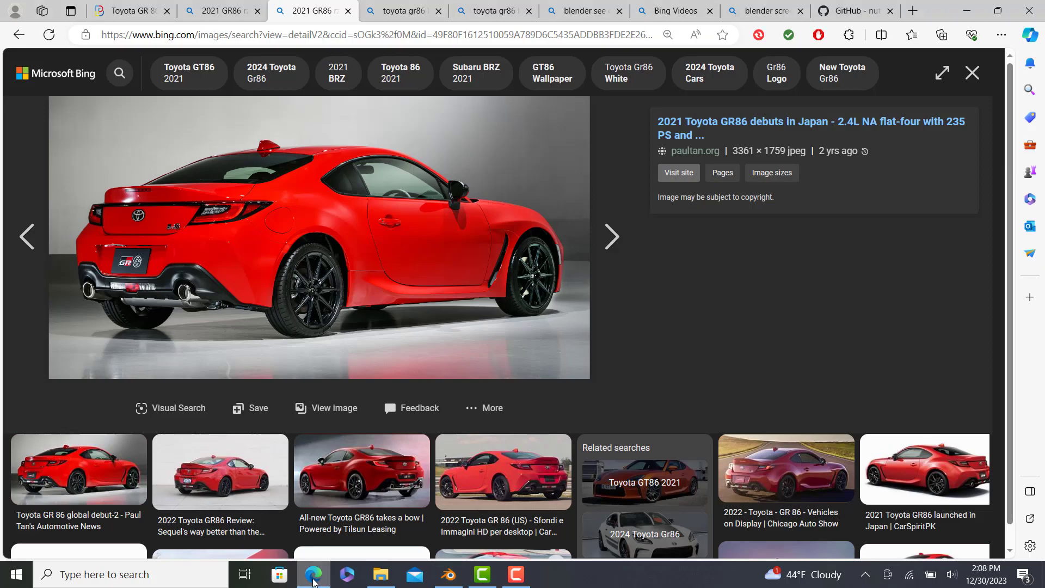
click(314, 579)
right_click(413, 274)
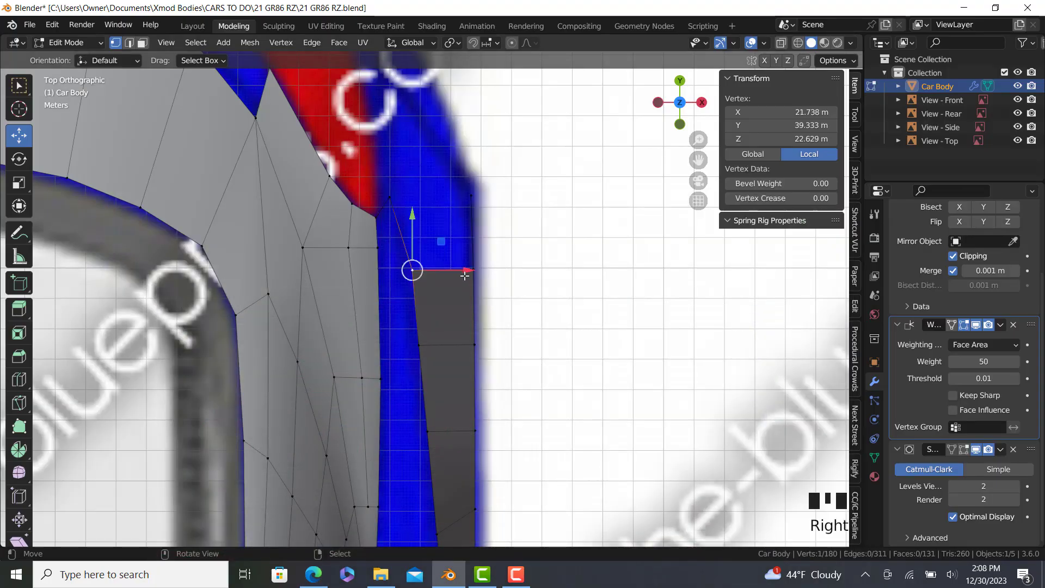
drag(467, 272, 462, 273)
ctrl+right_click(419, 344)
drag(462, 312, 460, 312)
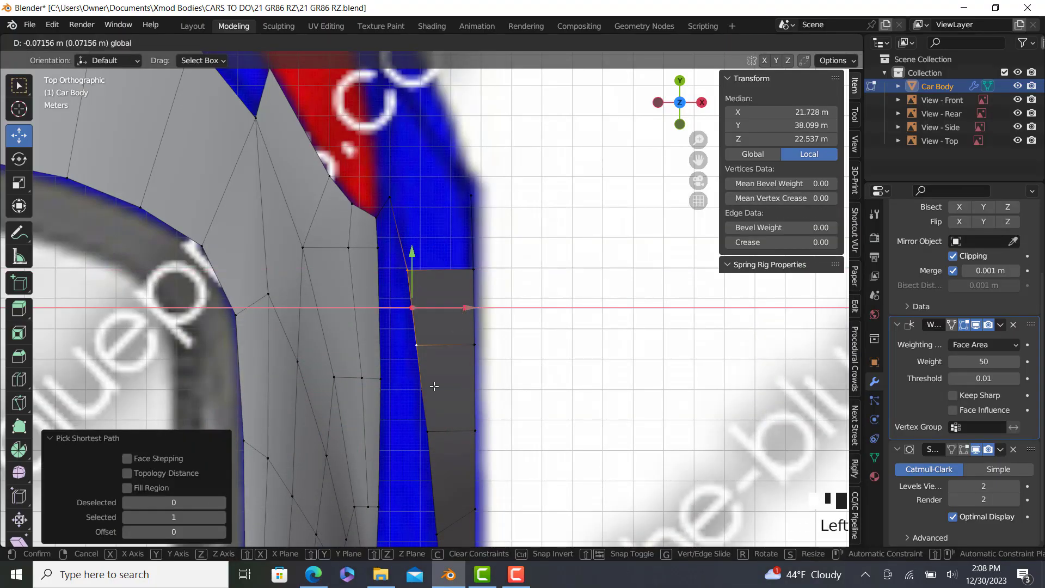
ctrl+right_click(427, 431)
drag(467, 348, 465, 348)
right_click(421, 269)
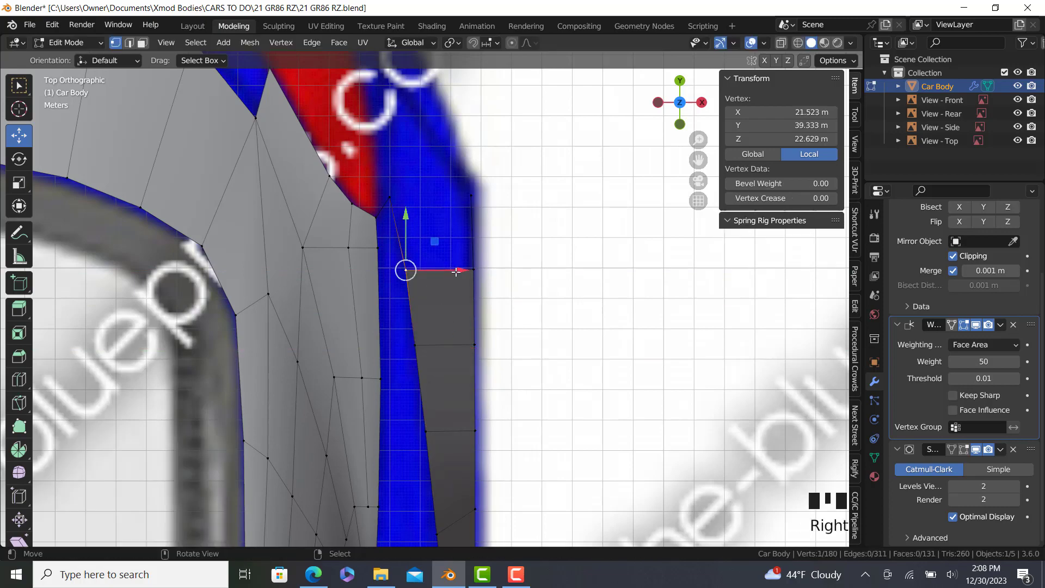
drag(449, 268, 447, 267)
Step: Extrude the vertex at the taillight's front tip twice along its lower edge, about 2.5 m and 3 m rearward, dropping about 1.2 m each
scroll(407, 194, down, 5)
key(KP_3)
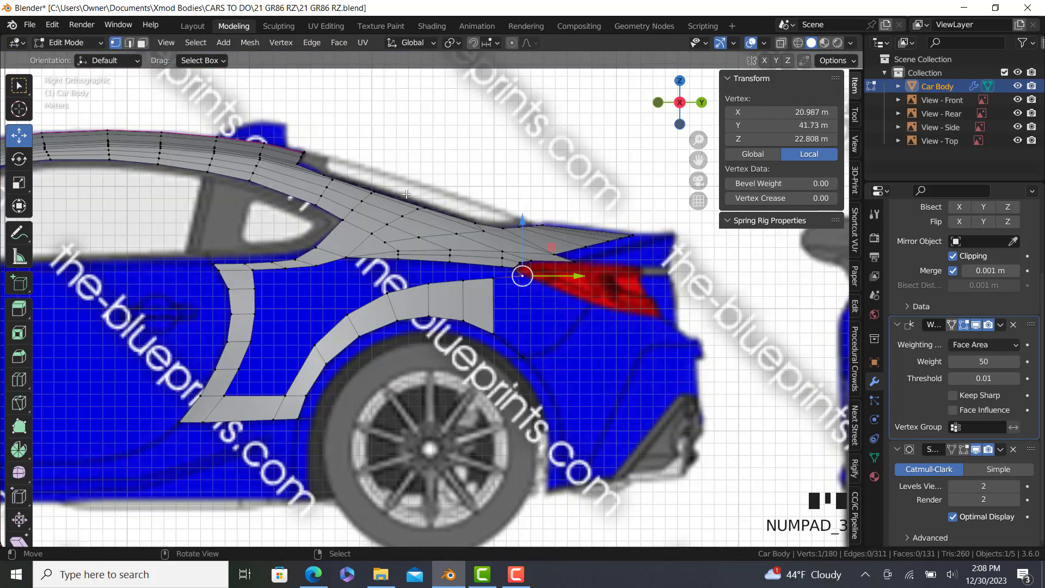
scroll(516, 276, up, 2)
shift+middle_drag(516, 276, 492, 234)
scroll(491, 234, up, 2)
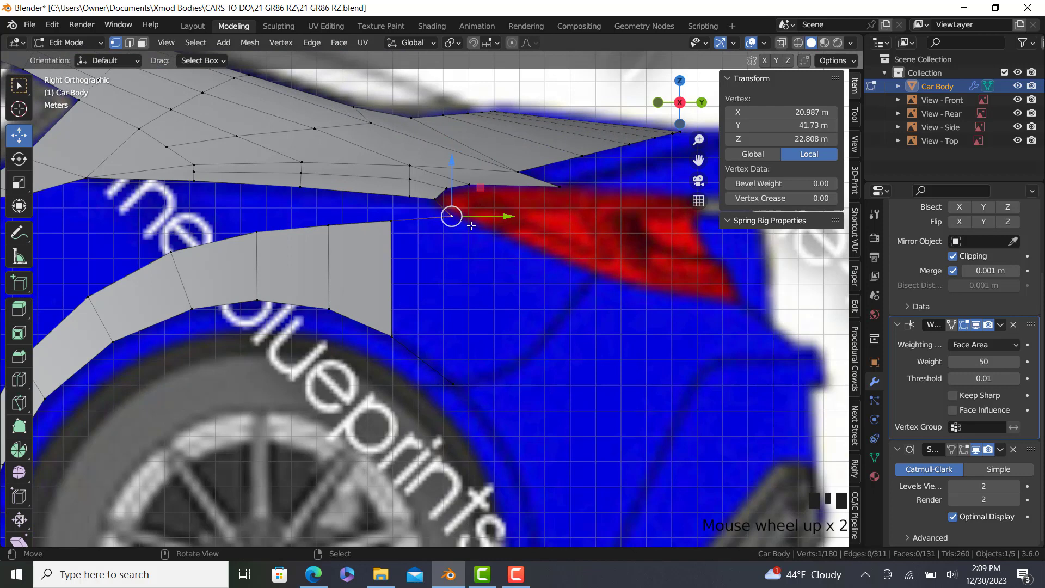
key(e)
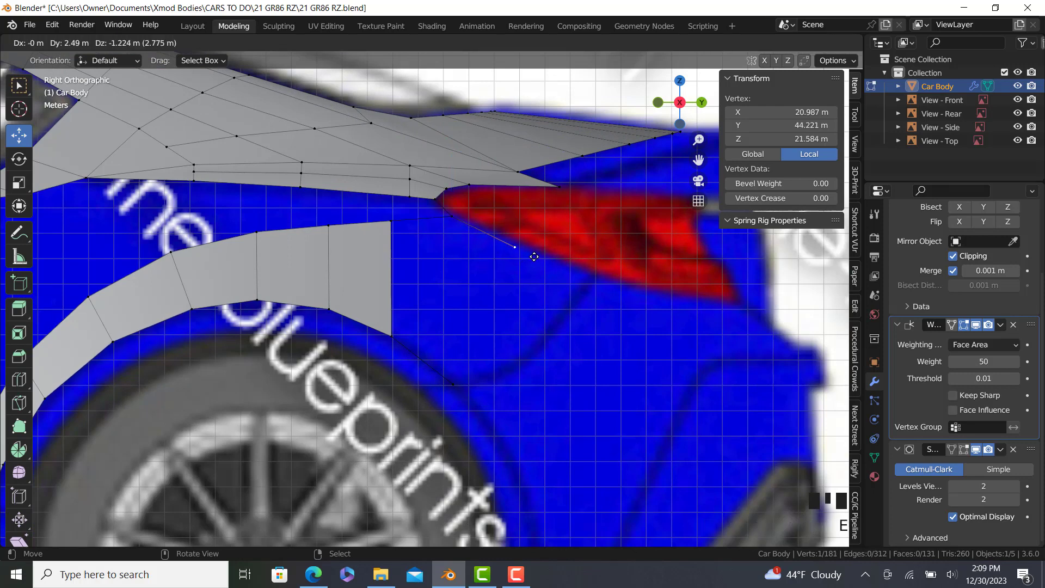
click(534, 257)
key(e)
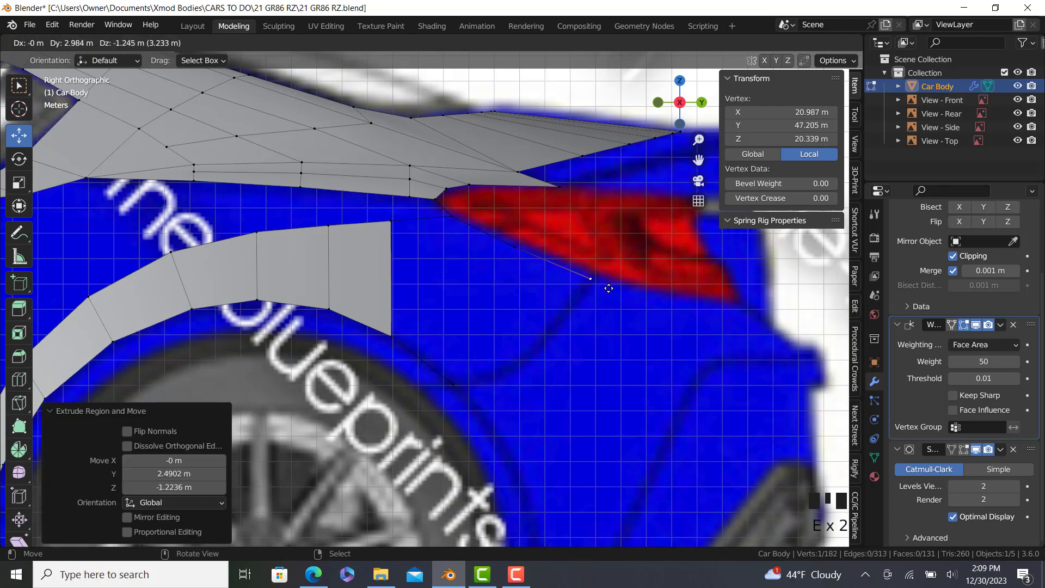
click(608, 288)
Step: Move the two extruded taillight-edge vertices inward along X in the top view to follow the body's curve
key(KP_1)
key(KP_7)
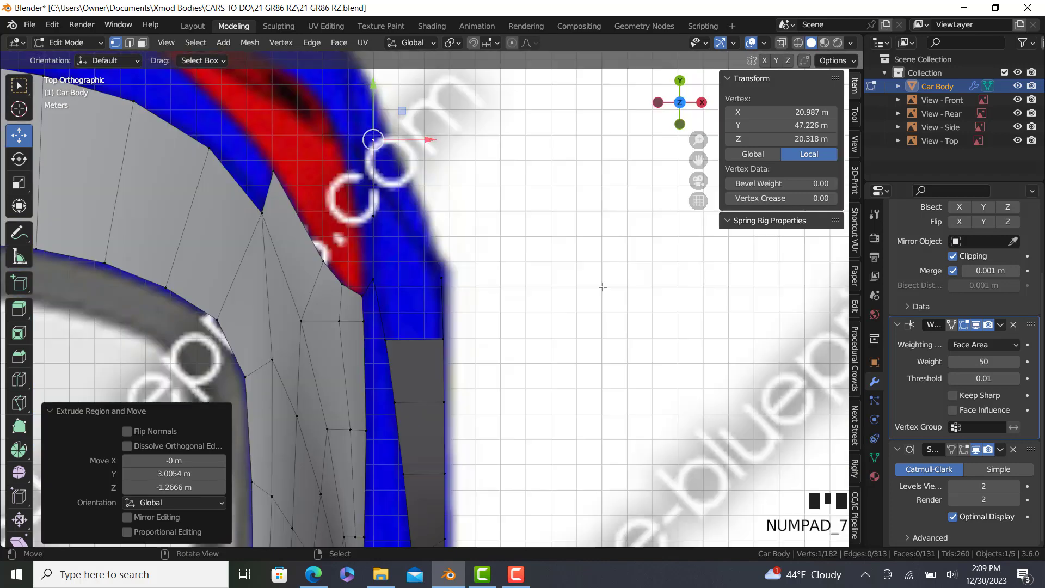
shift+middle_drag(603, 287, 450, 217)
drag(450, 216, 422, 220)
right_click(383, 290)
drag(436, 292, 430, 291)
Step: Extrude the rearmost taillight vertex about 2.7 m forward and 3.5 m down along the bumper seam and connect it to the wheel-arch vertex
right_click(360, 212)
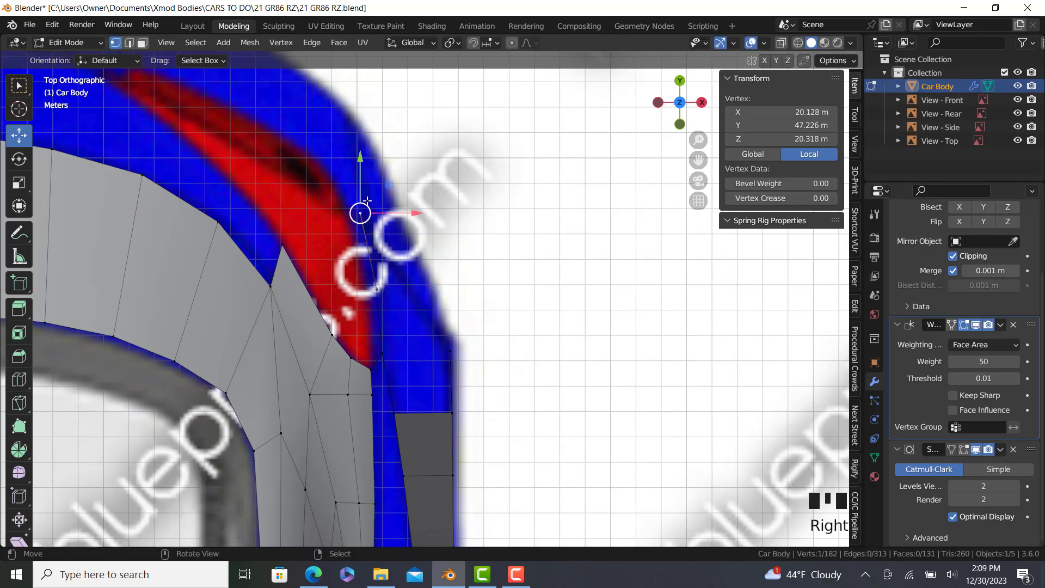
key(KP_3)
shift+middle_drag(518, 283, 523, 263)
key(e)
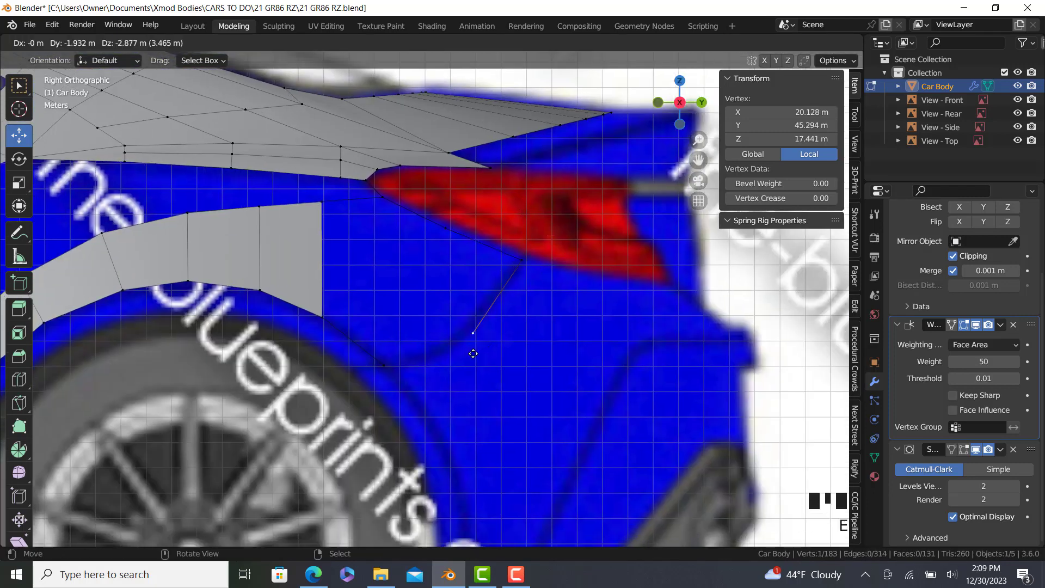
click(464, 360)
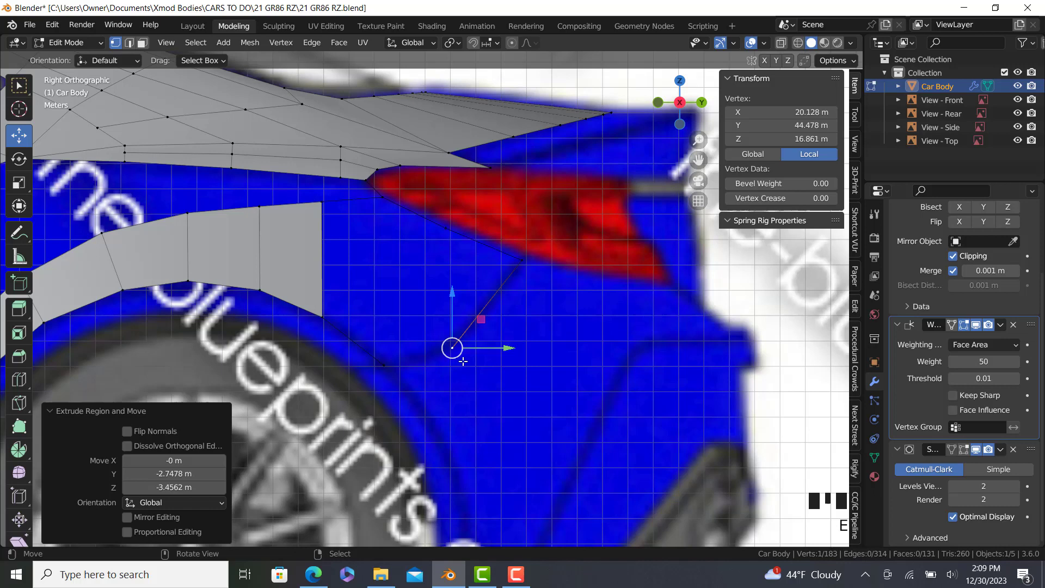
shift+right_click(385, 365)
Step: Move the bumper seam vertex outward along X by about 2.04 m in the back view
right_click(453, 348)
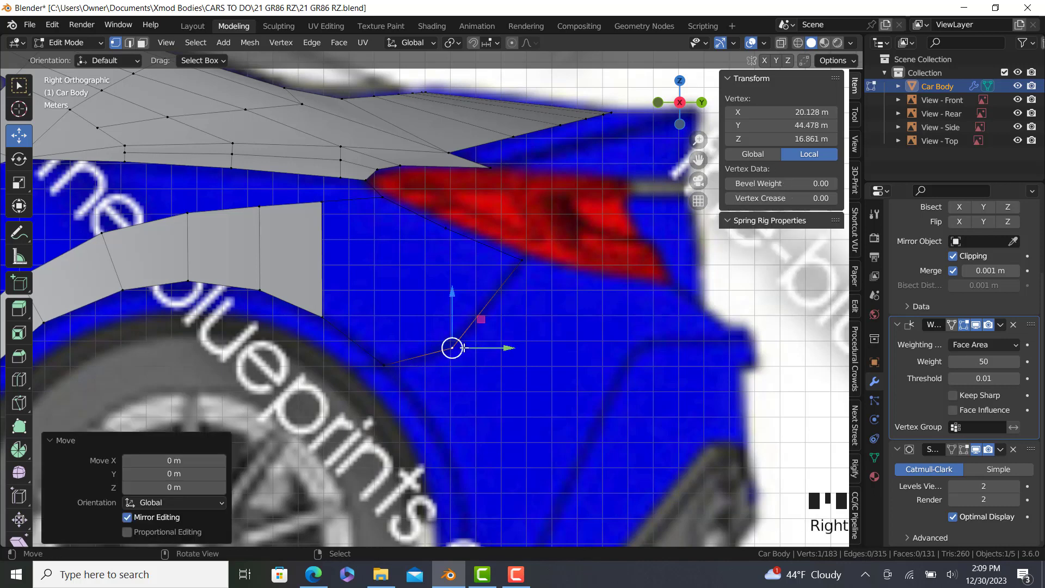
key(KP_1)
key(KP_9)
scroll(482, 338, up, 1)
drag(459, 345, 407, 345)
scroll(511, 246, up, 2)
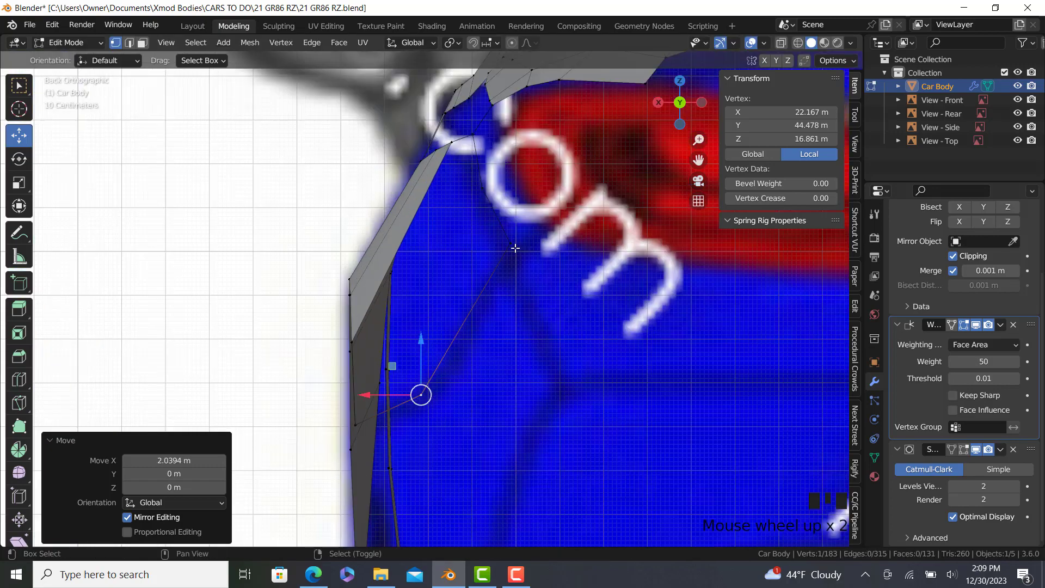
Step: Shift the three taillight-edge vertices outward by about 0.1 m along X, plus 0.17 m for the lowest and 0.09 m for the middle one
shift+middle_drag(513, 245, 486, 308)
right_click(484, 311)
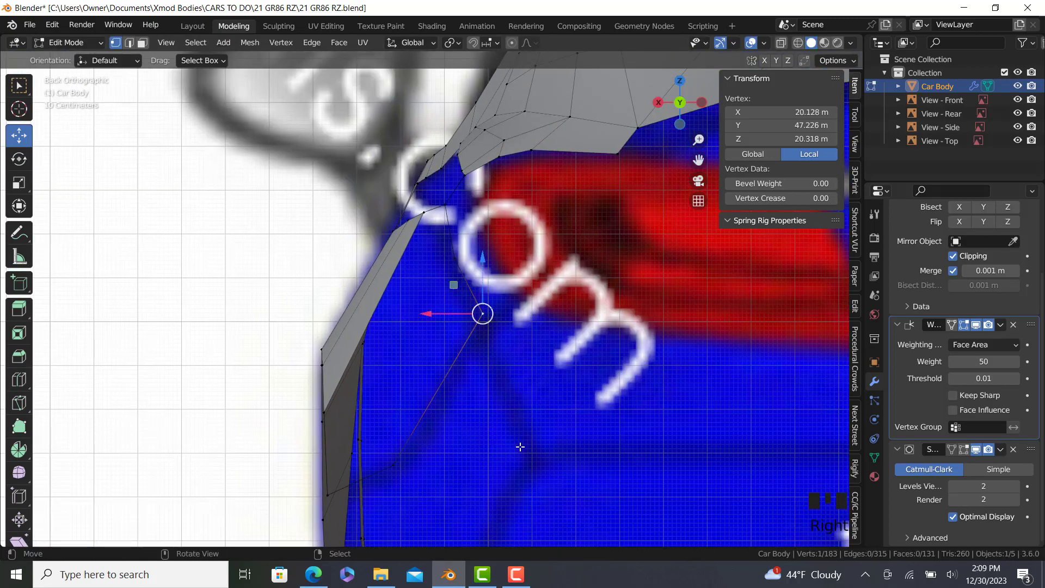
scroll(533, 437, down, 4)
scroll(536, 434, up, 4)
ctrl+right_click(414, 223)
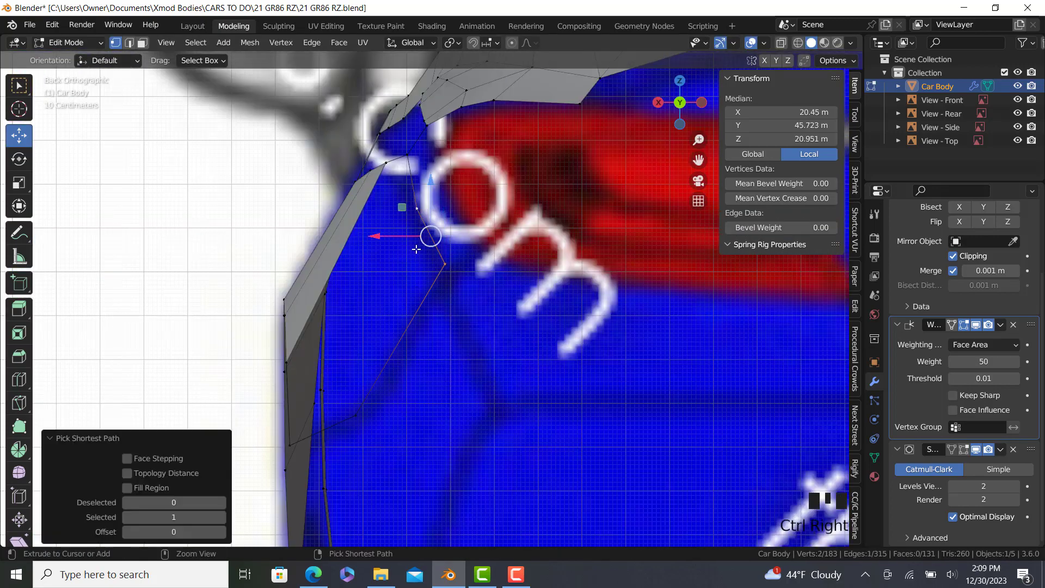
ctrl+right_click(401, 202)
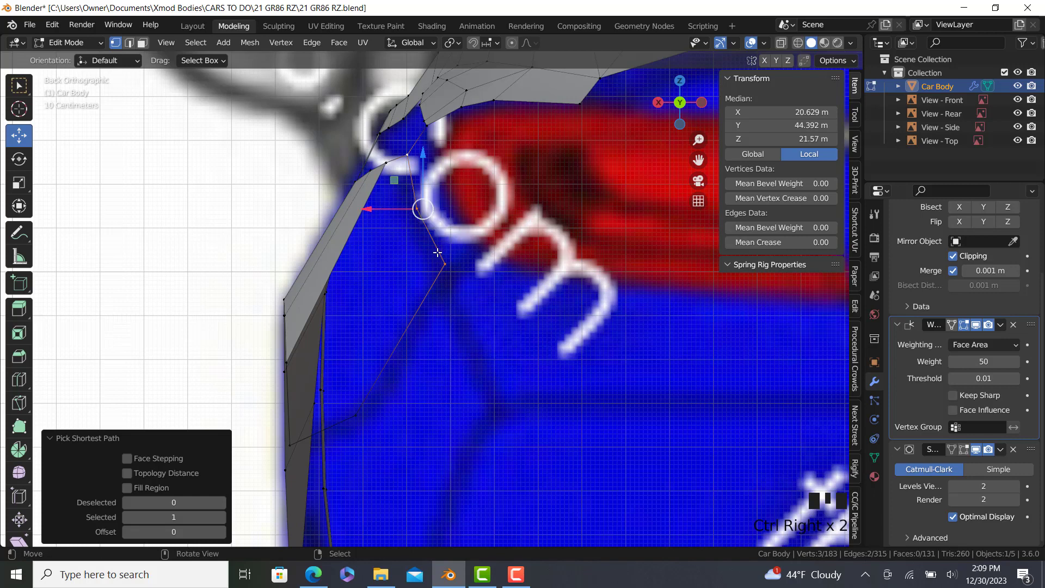
drag(389, 209, 384, 209)
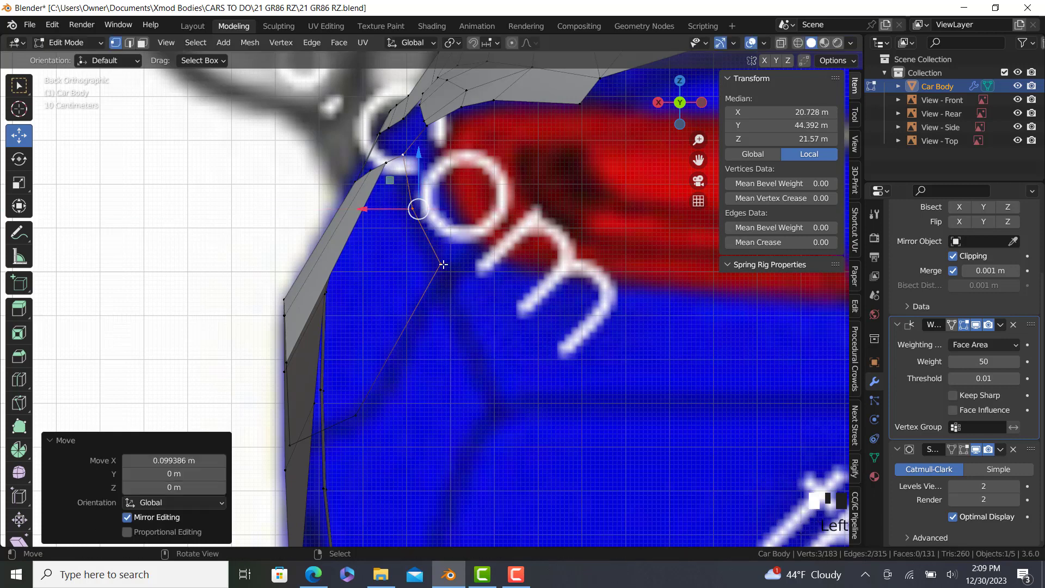
click(439, 264)
drag(402, 263, 394, 263)
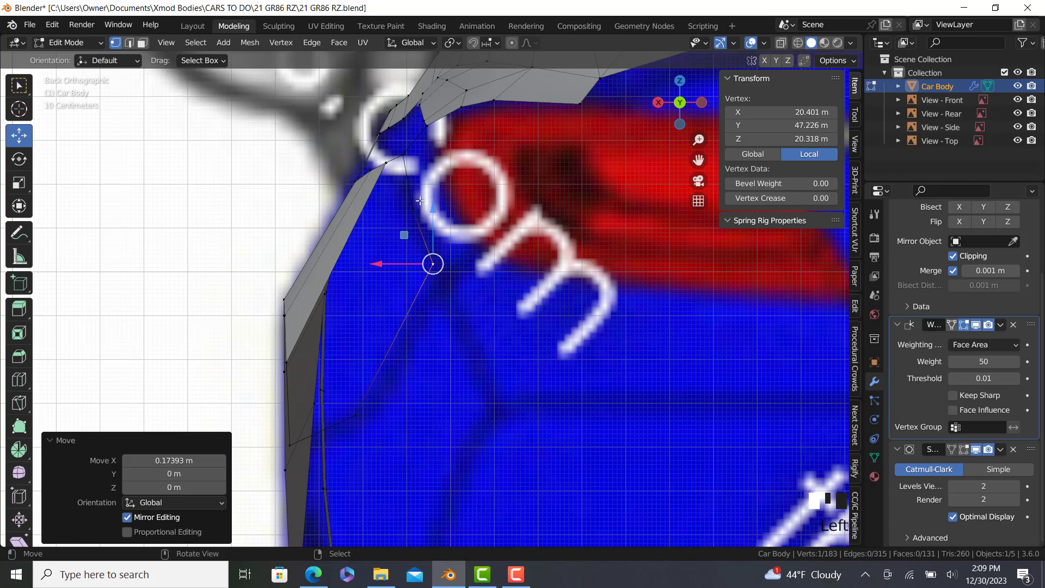
right_click(412, 208)
drag(390, 206, 388, 206)
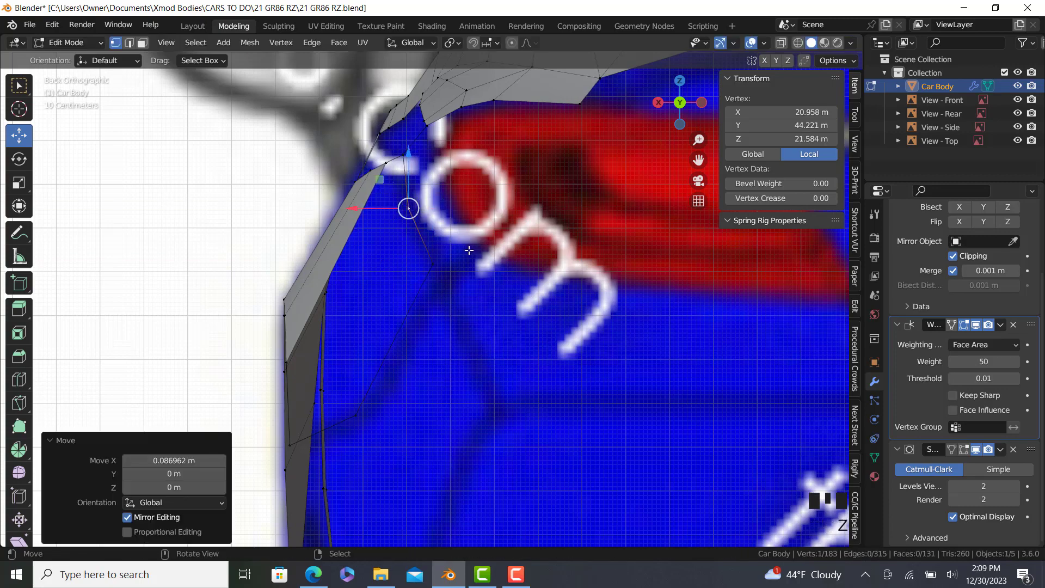
Step: Add one lengthwise loop cut through the middle of the wheel-arch strip in the side view
middle_drag(406, 208, 472, 283)
key(KP_3)
scroll(294, 309, down, 4)
shift+middle_drag(294, 310, 327, 329)
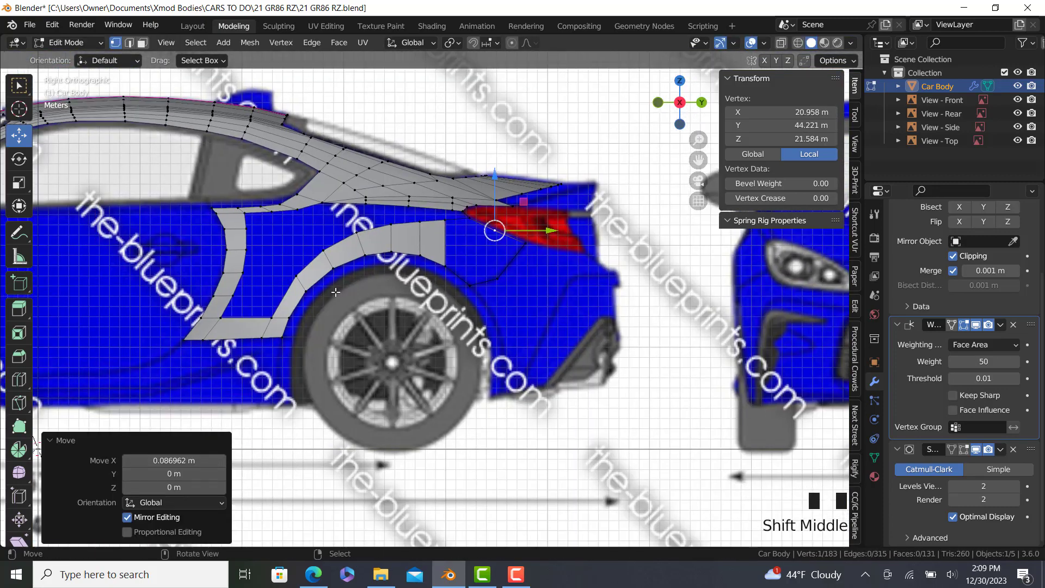
scroll(326, 329, up, 2)
click(19, 379)
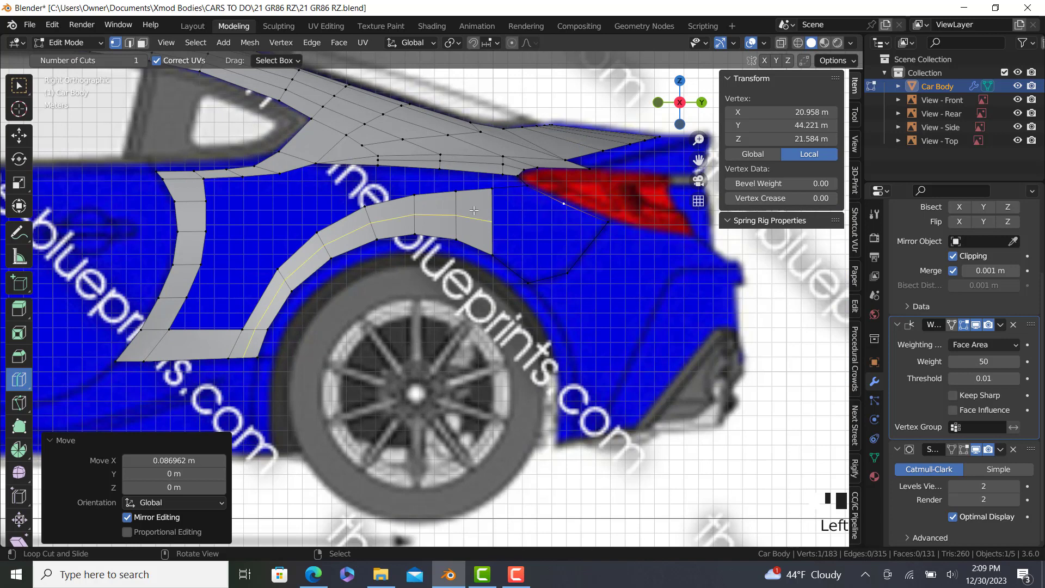
drag(473, 211, 478, 215)
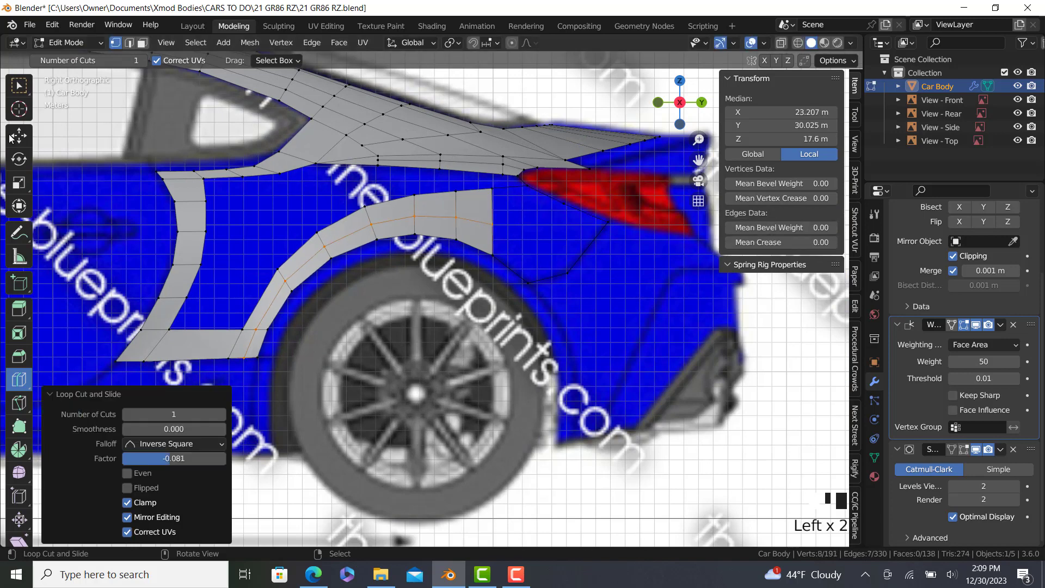
click(19, 134)
Step: Select the new loop's vertices over the arch, scale them by 1.007 and raise them about 0.19 m along Z
scroll(307, 323, up, 1)
shift+middle_drag(307, 322, 322, 325)
right_click(305, 286)
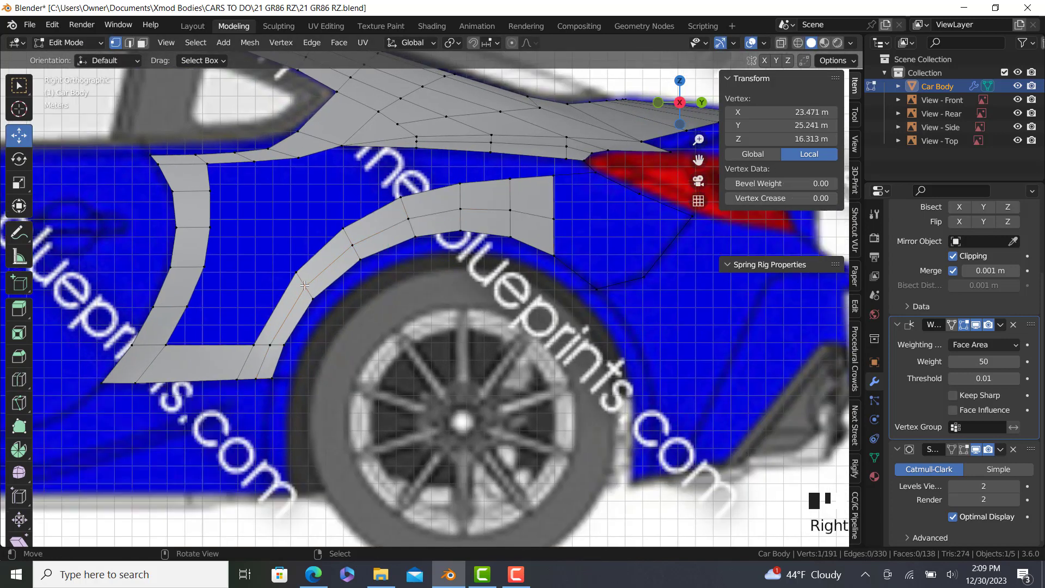
ctrl+click(530, 230)
scroll(466, 219, up, 2)
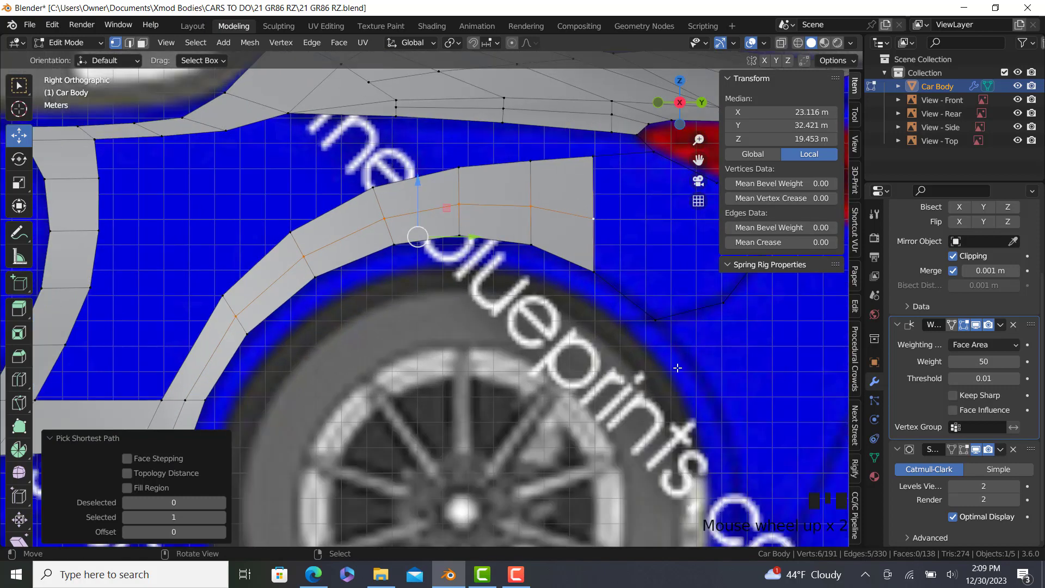
key(s)
click(677, 368)
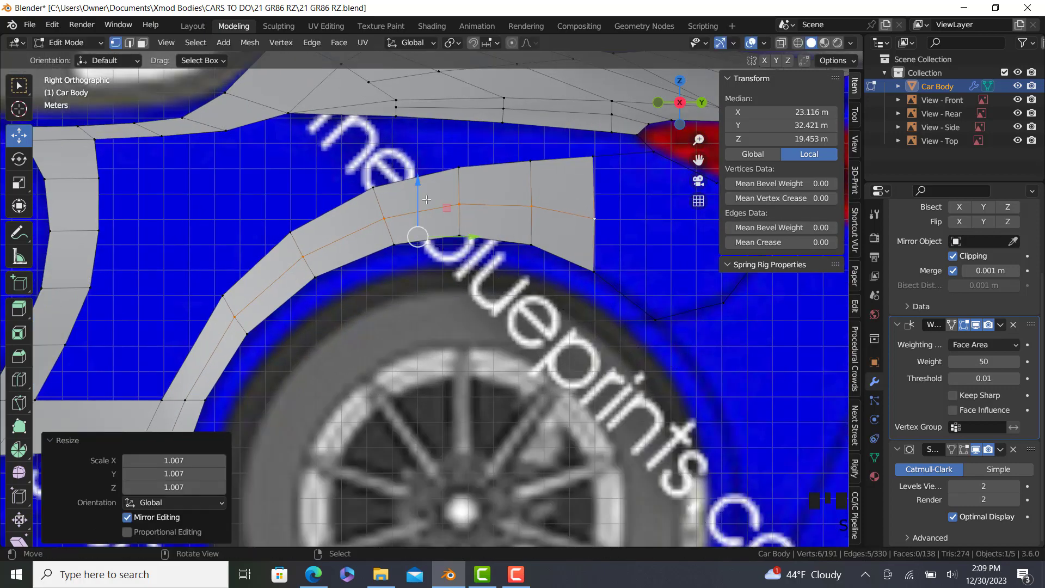
drag(418, 182, 418, 178)
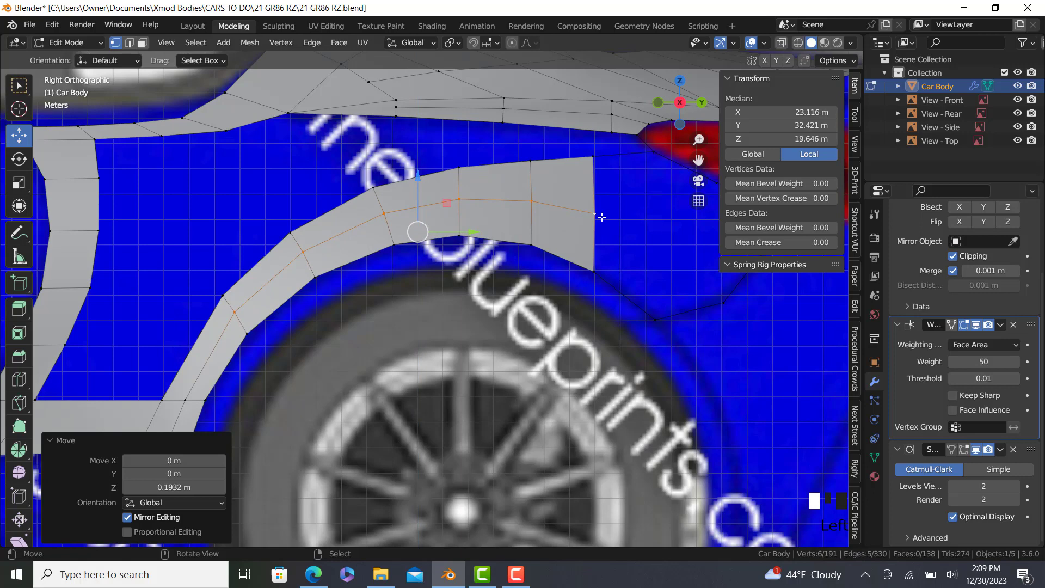
Step: Raise the loop's two rearmost vertices along Z, and the end vertex by a further 0.34 m
right_click(600, 217)
ctrl+right_click(533, 202)
drag(564, 157, 596, 163)
right_click(594, 209)
click(595, 160)
Step: Fill a face between the loop's end vertex, the strip's lower rear corner, the wheel-arch vertex and the bumper seam vertex
shift+middle_drag(712, 214, 593, 243)
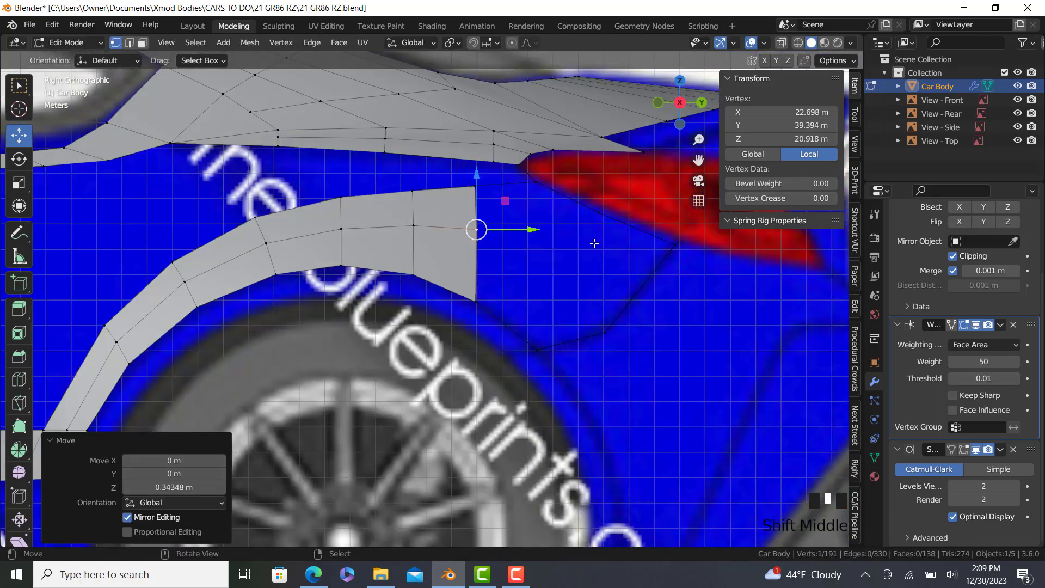
middle_drag(518, 246, 392, 254)
key(KP_3)
shift+middle_drag(518, 289, 412, 329)
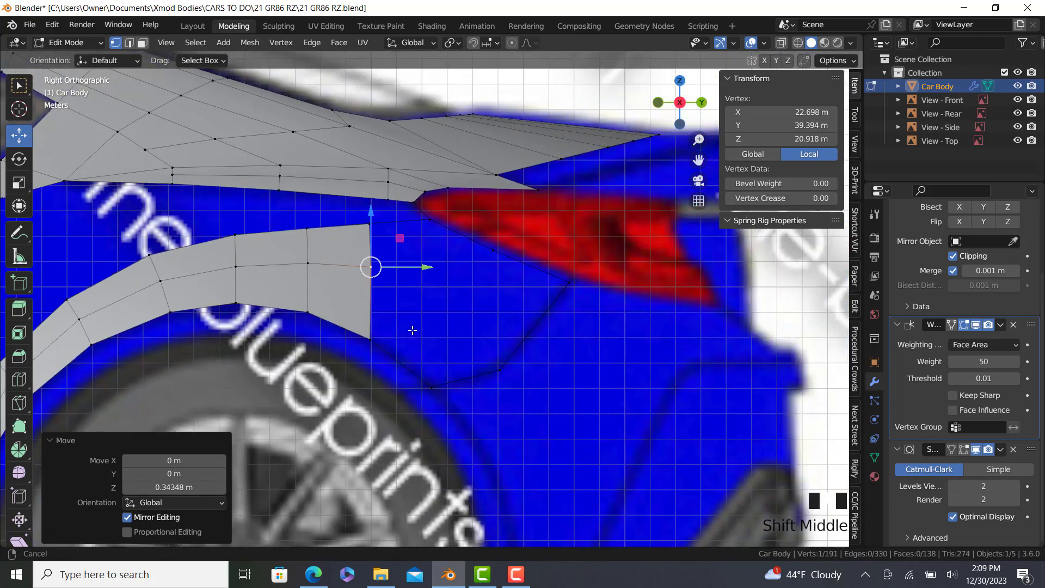
ctrl+right_click(507, 369)
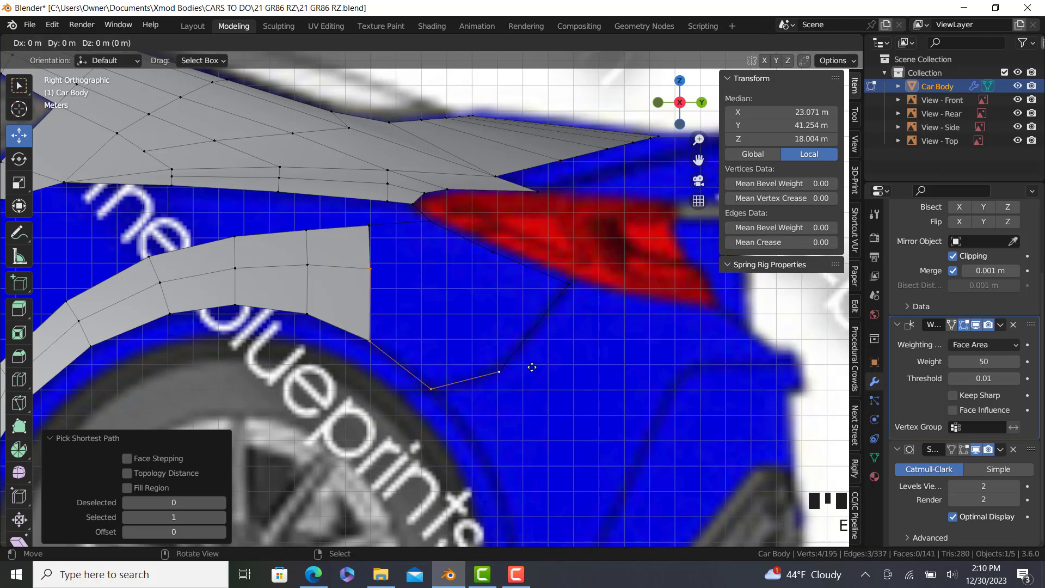
key(ctrl+z)
key(ctrl+z)
key(f)
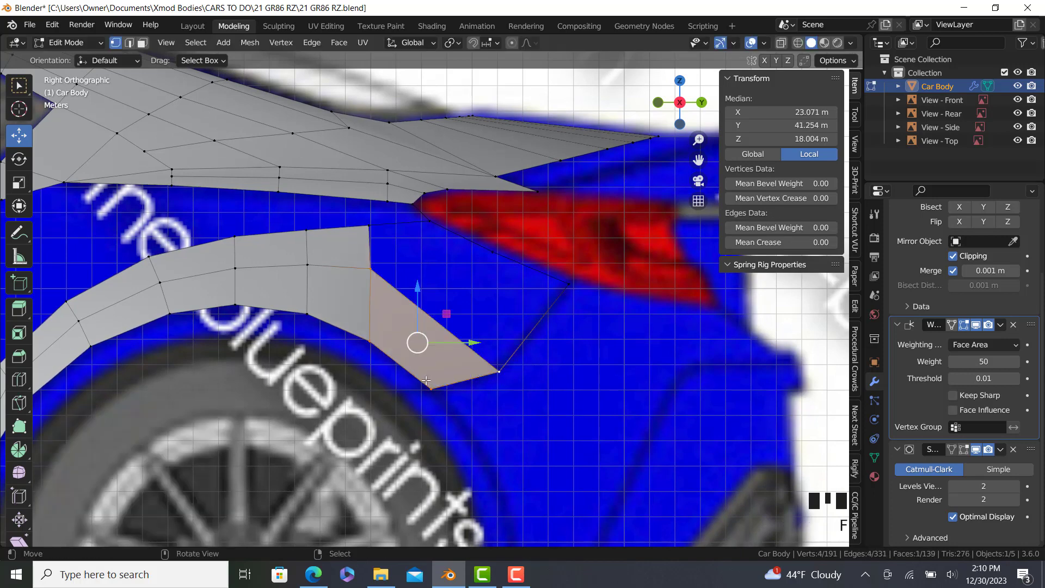
Step: Add a centred loop cut across the new face between the wheel-arch edge and its upper edge
click(17, 380)
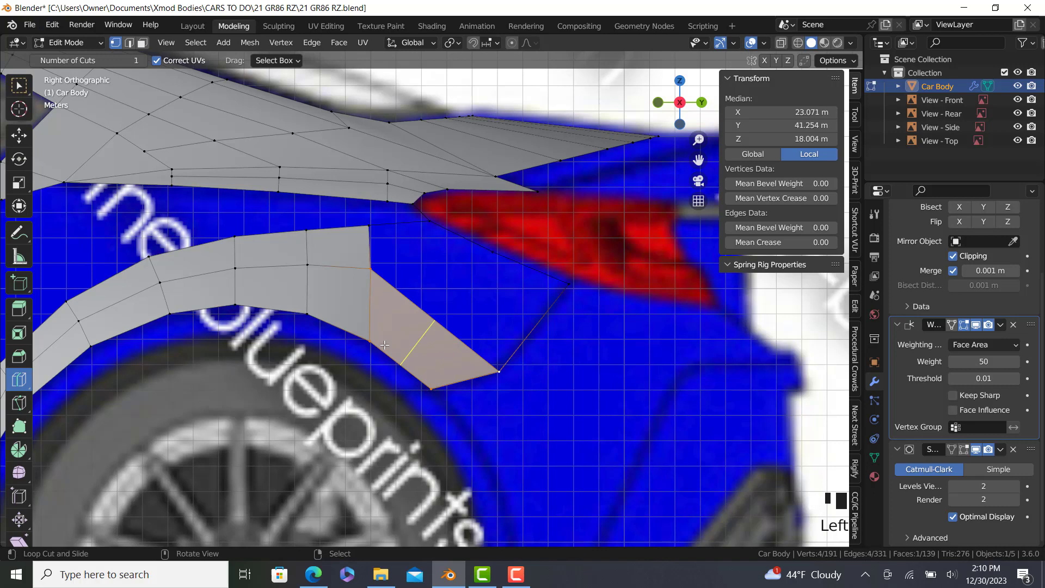
click(385, 344)
click(419, 343)
scroll(430, 342, up, 1)
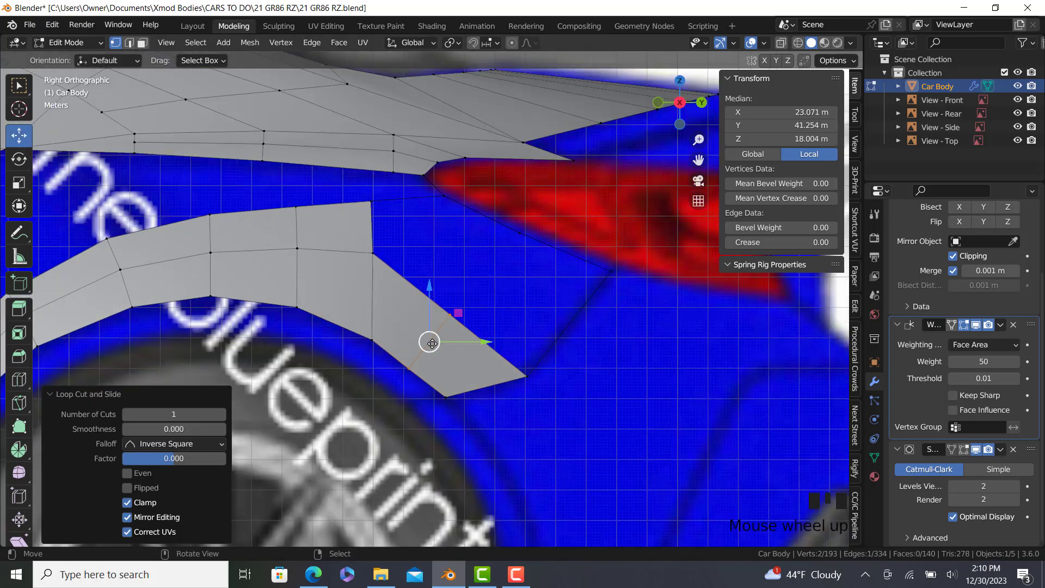
click(429, 340)
Step: Fill a face between the cut's upper vertex, the bumper seam vertex and the two vertices along the taillight's lower edge
right_click(449, 311)
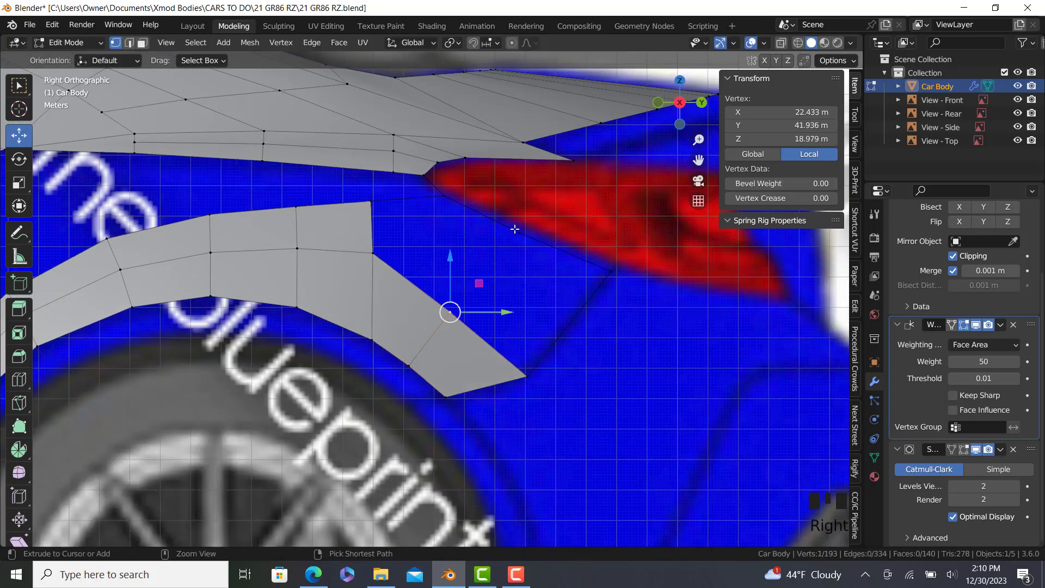
ctrl+right_click(515, 230)
key(ctrl+z)
ctrl+right_click(605, 274)
ctrl+right_click(520, 231)
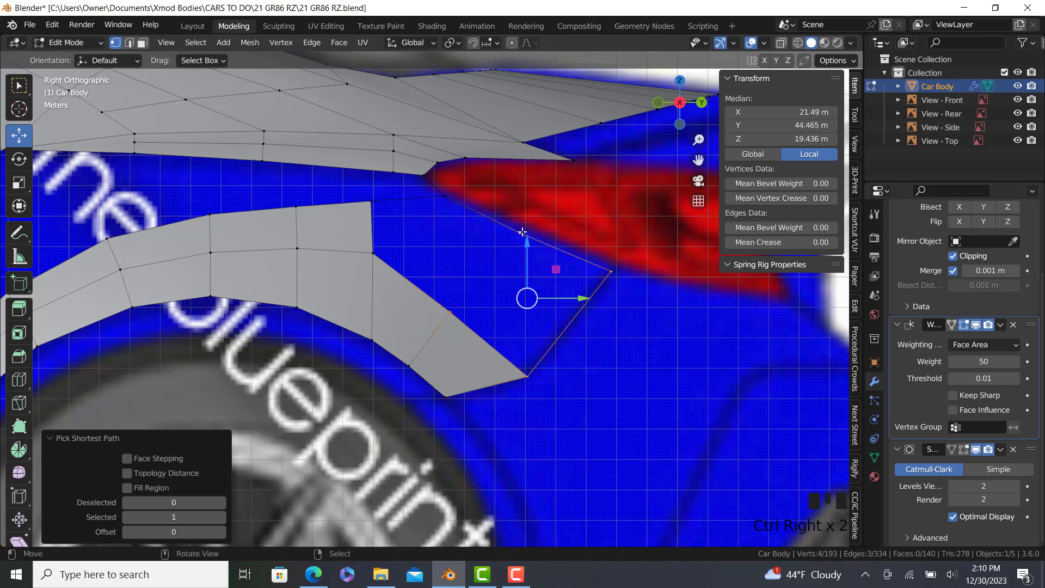
key(f)
right_click(520, 232)
right_click(451, 311)
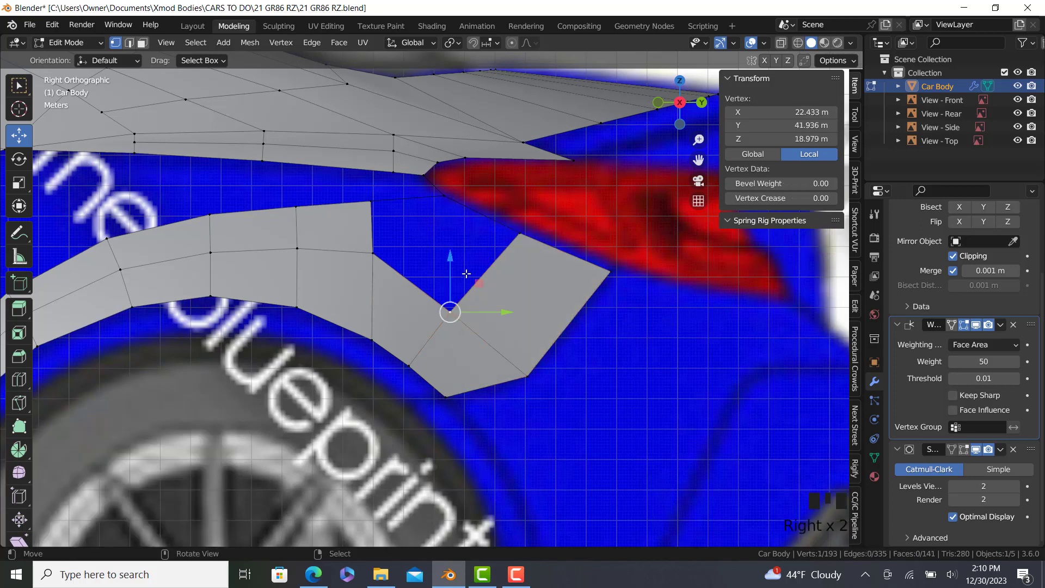
Step: Add a centred loop cut across the arch face between the strip's rear cross edge and the previous cut
middle_drag(464, 304, 393, 201)
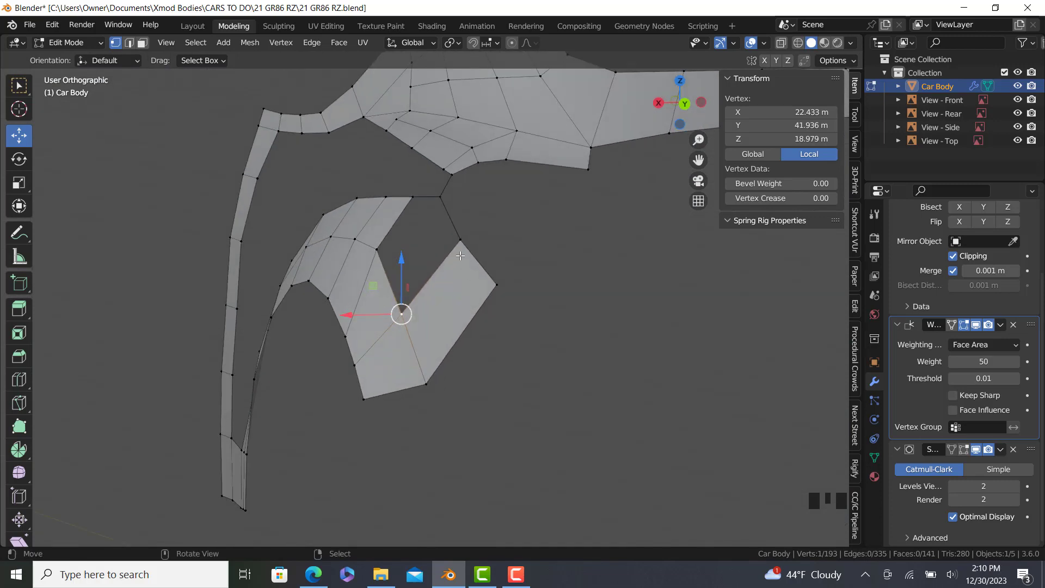
key(KP_3)
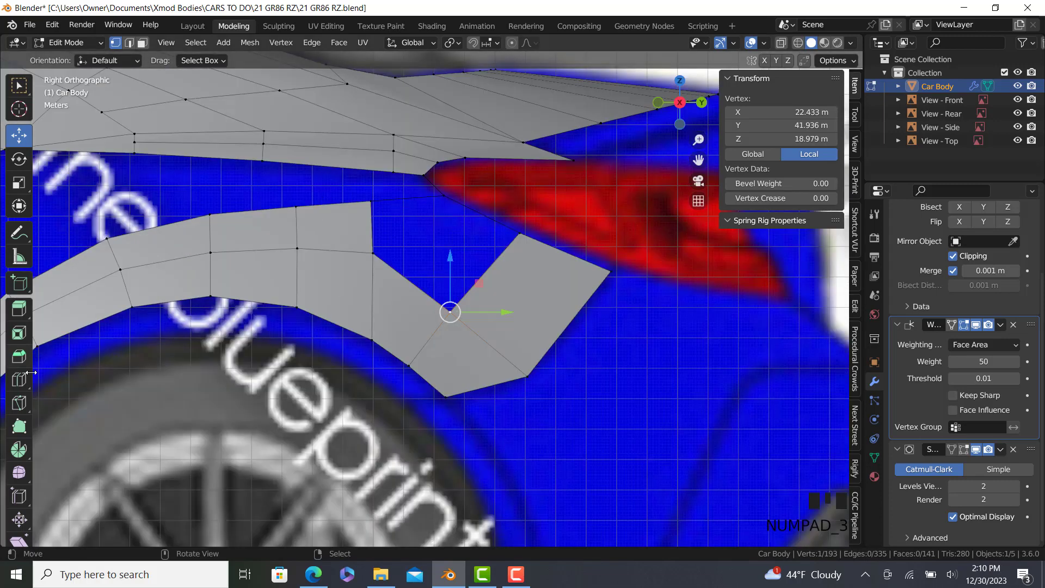
click(19, 380)
click(421, 280)
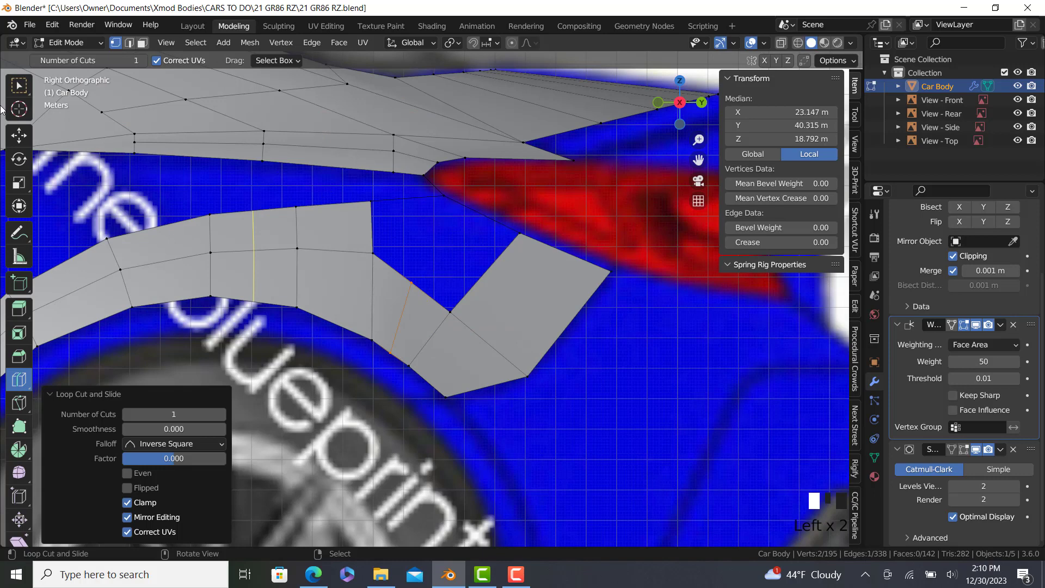
click(19, 134)
Step: Slide the wheel-arch vertex of the cross edge ahead of the new cut forward along the arch edge
click(367, 341)
ctrl+click(370, 252)
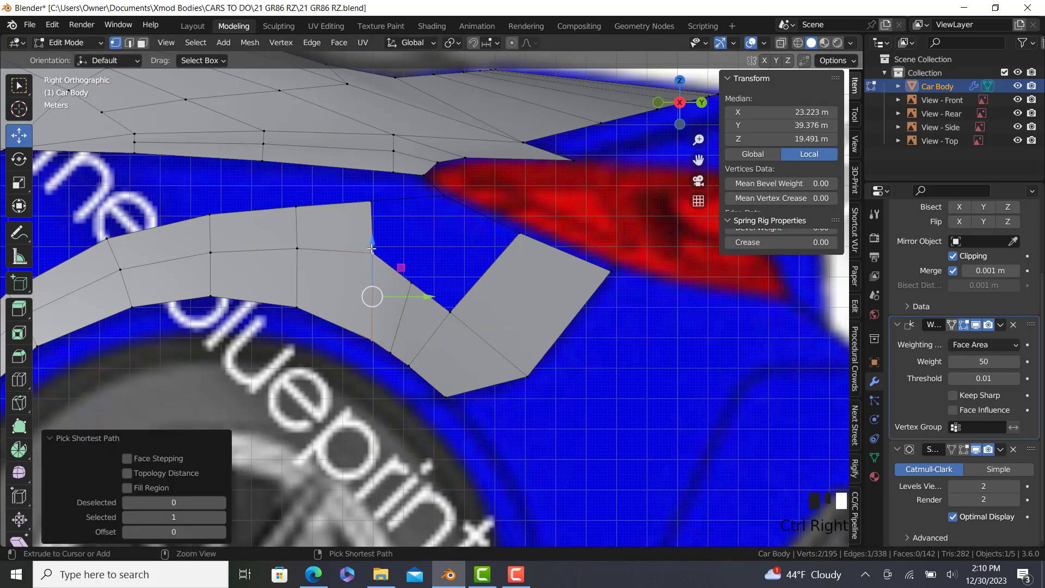
key(g)
key(g)
click(433, 381)
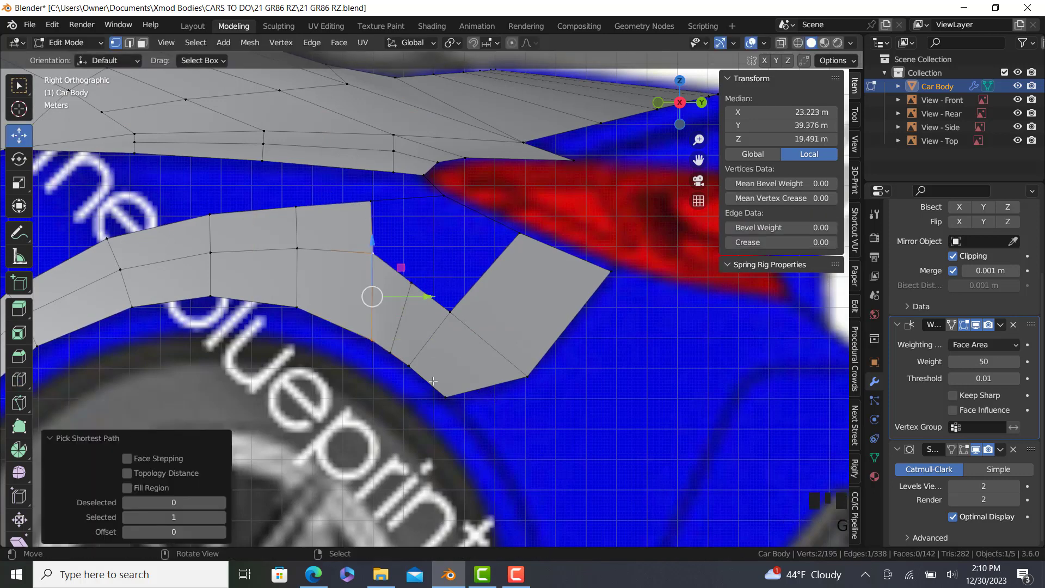
click(364, 337)
key(g)
key(g)
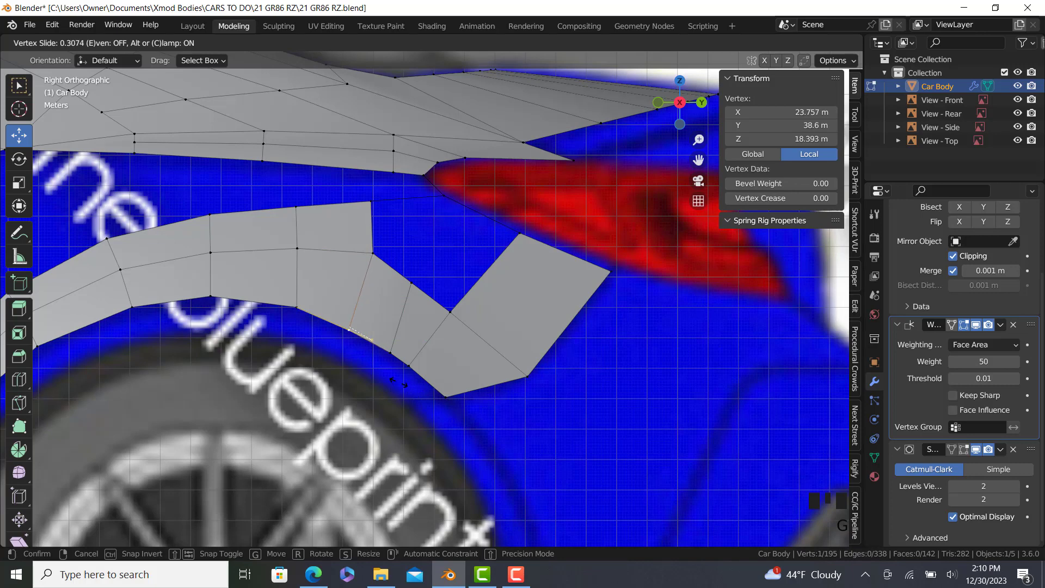
click(408, 376)
Step: Slide the cross edge behind the new cut rearward, then the new cut's upper vertex rearward by a factor of about 0.16
click(408, 366)
ctrl+click(450, 312)
key(g)
key(g)
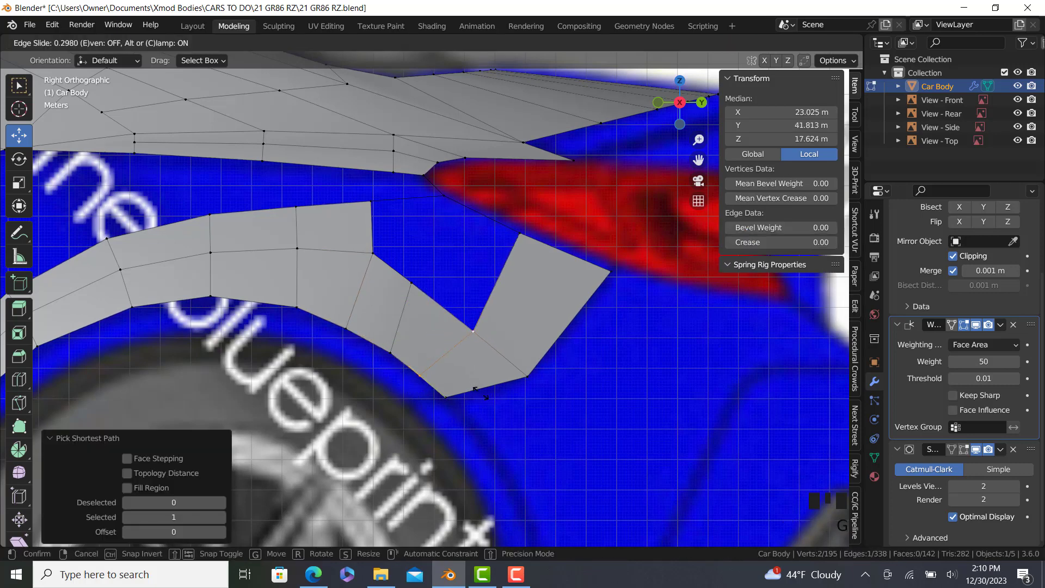
click(473, 386)
click(413, 283)
key(g)
key(g)
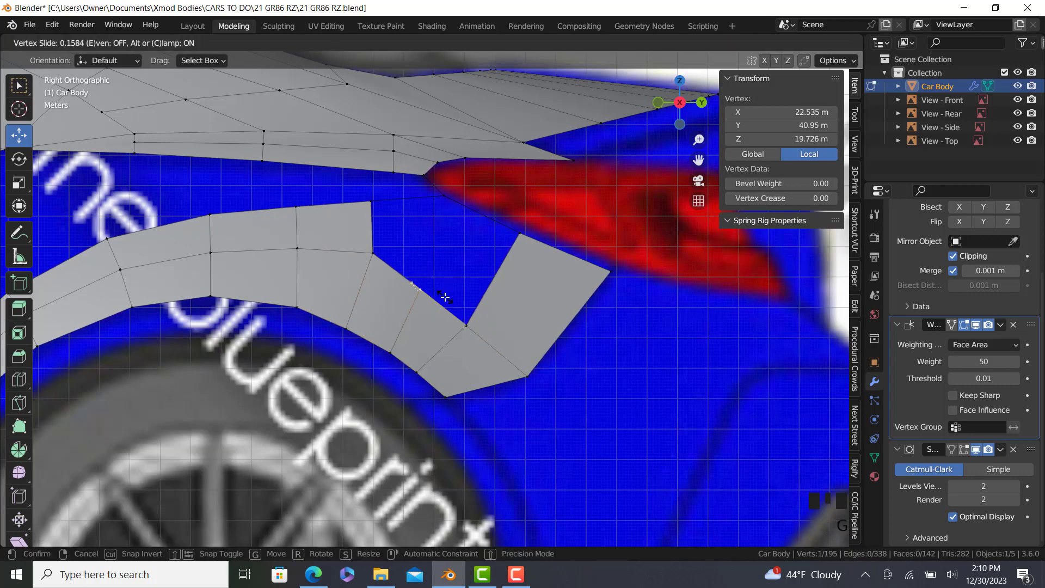
click(445, 297)
Step: Fill two faces in the gap under the taillight's front edge, joining the arch strip to the bumper-seam face
click(465, 325)
click(420, 289)
ctrl+click(442, 196)
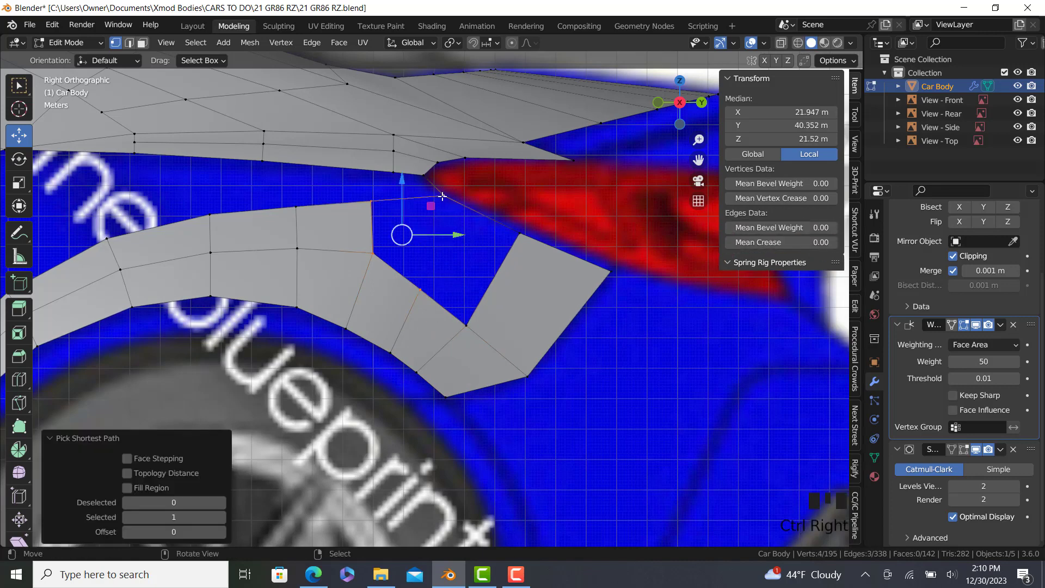
key(f)
right_click(442, 196)
ctrl+right_click(520, 233)
ctrl+right_click(465, 325)
ctrl+right_click(422, 290)
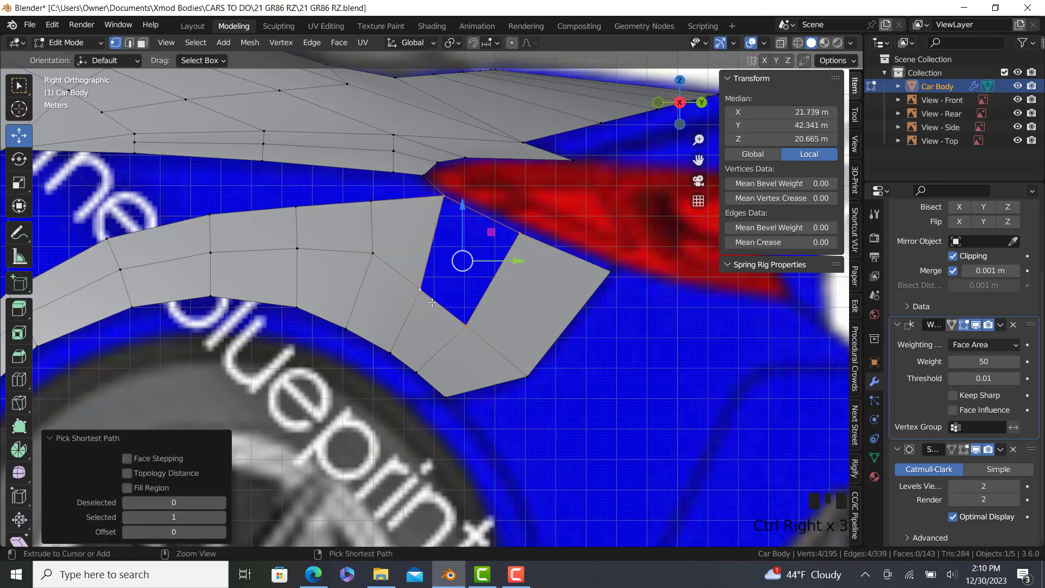
key(f)
Step: Slide the edge between the two interior vertices below the taillight upward and move it about 0.27 m along Y
right_click(465, 325)
ctrl+right_click(419, 289)
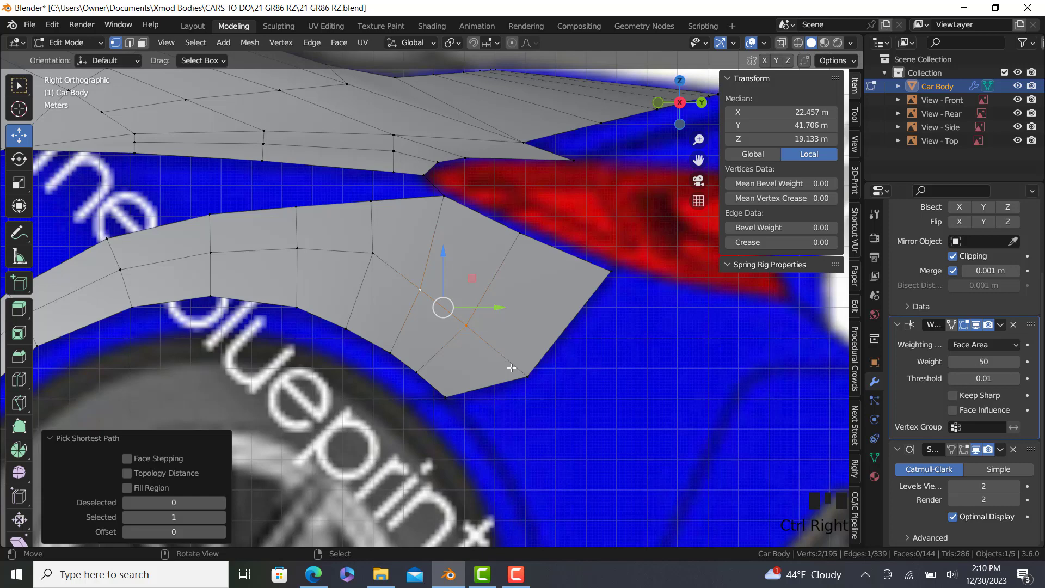
key(g)
key(g)
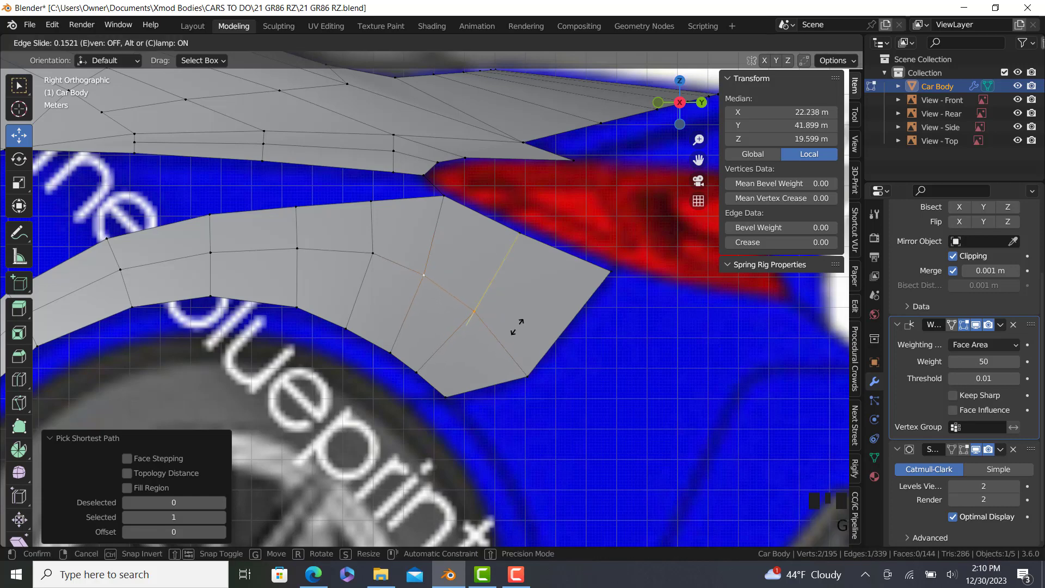
click(522, 325)
drag(503, 291, 510, 296)
Step: Move the same interior edge outward about 0.32 m along X and preview the quarter panel's smoothed surface
key(KP_9)
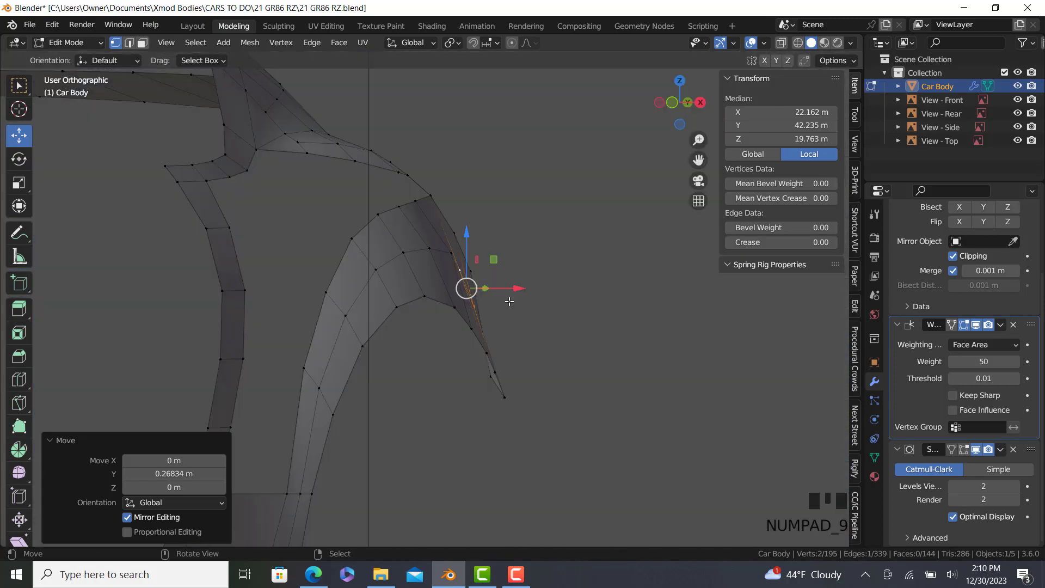
middle_drag(360, 319, 351, 282)
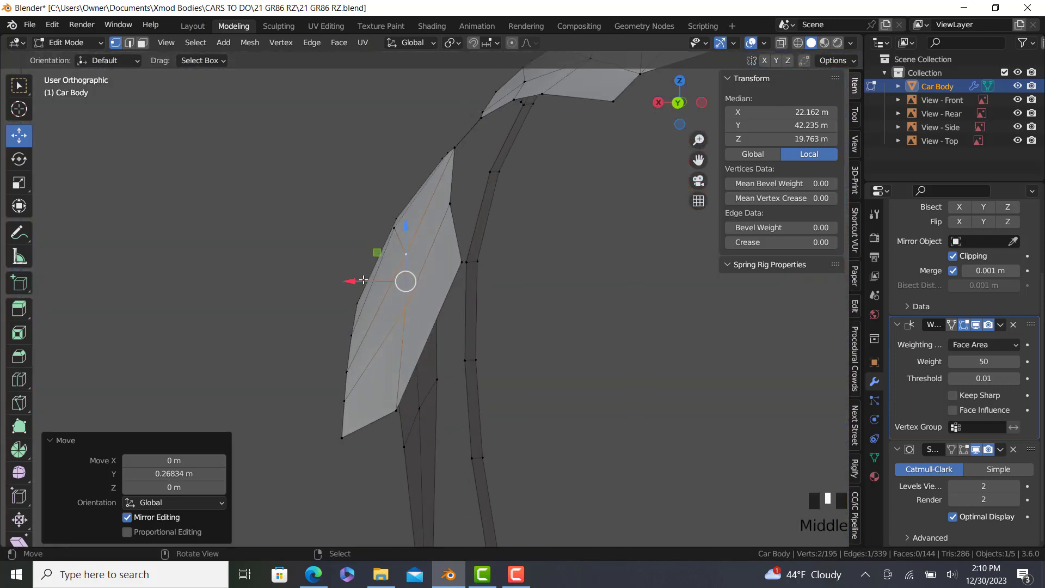
mouse_move(349, 281)
mouse_down()
mouse_move(357, 280)
mouse_move(348, 282)
mouse_up()
key(Tab)
scroll(380, 289, down, 5)
middle_drag(381, 288, 607, 317)
shift+middle_drag(495, 331, 548, 257)
key(Tab)
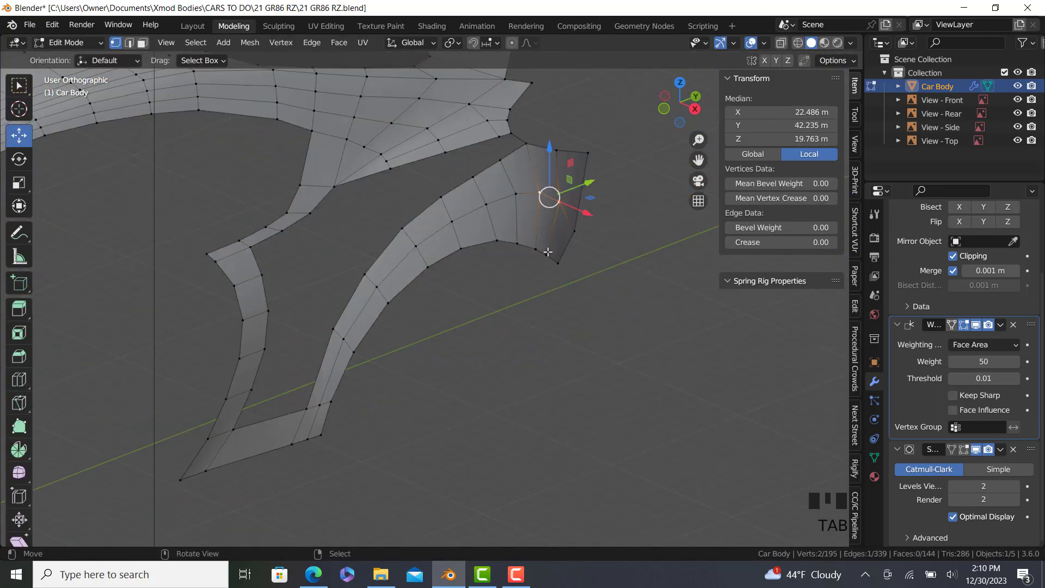
Step: Recalculate the normals of the whole mesh to the outside and shade all its faces smooth
key(a)
click(250, 43)
mouse_move(279, 313)
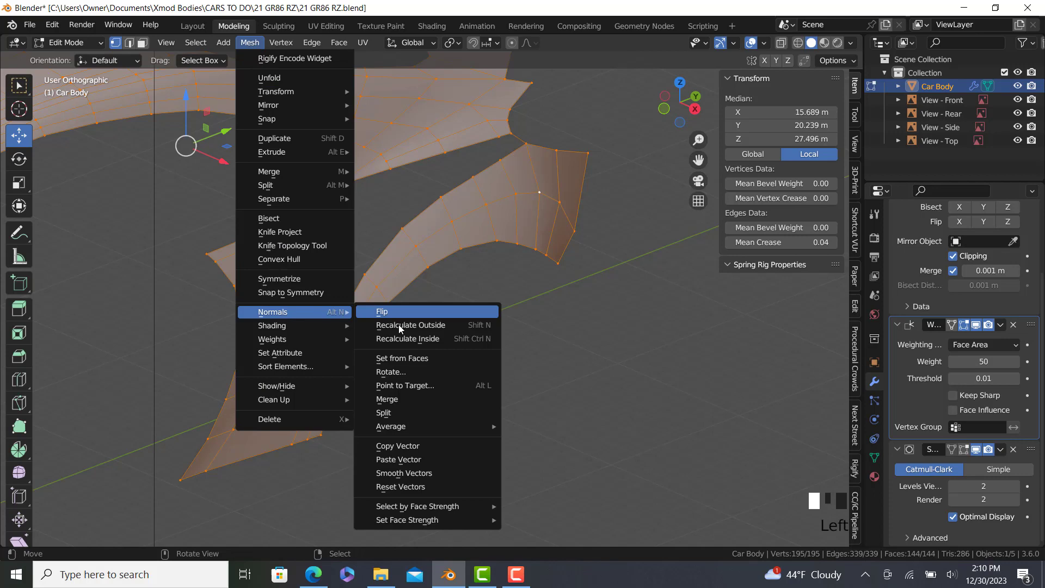
click(392, 326)
click(256, 43)
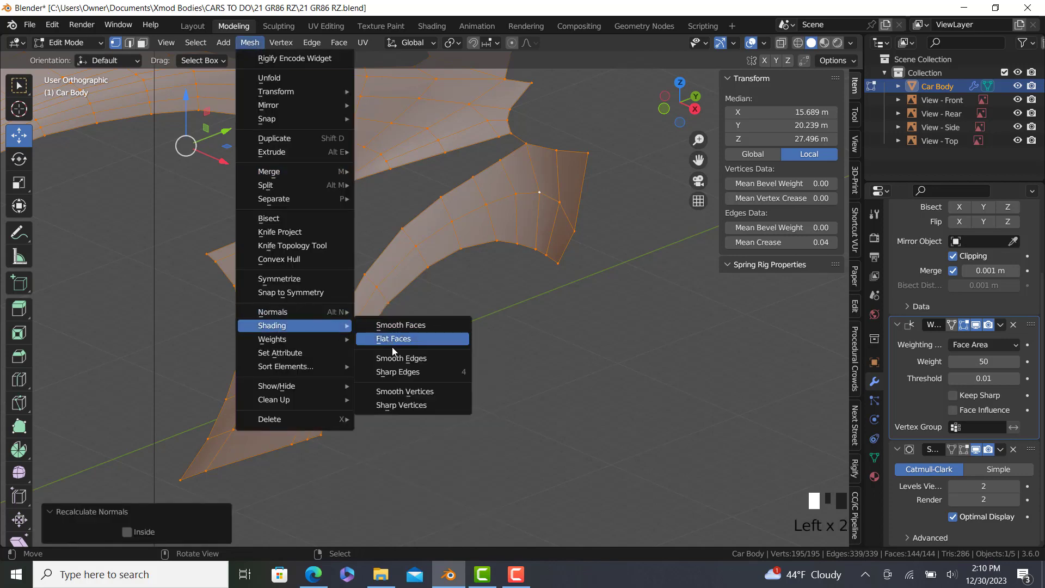
click(405, 326)
Step: Examine the smoothed rear quarter and the red GR86 rear reference photo in the web browser, returning to the model's side view
key(Tab)
scroll(515, 305, down, 4)
middle_drag(515, 304, 341, 278)
key(KP_3)
key(Tab)
scroll(338, 279, up, 5)
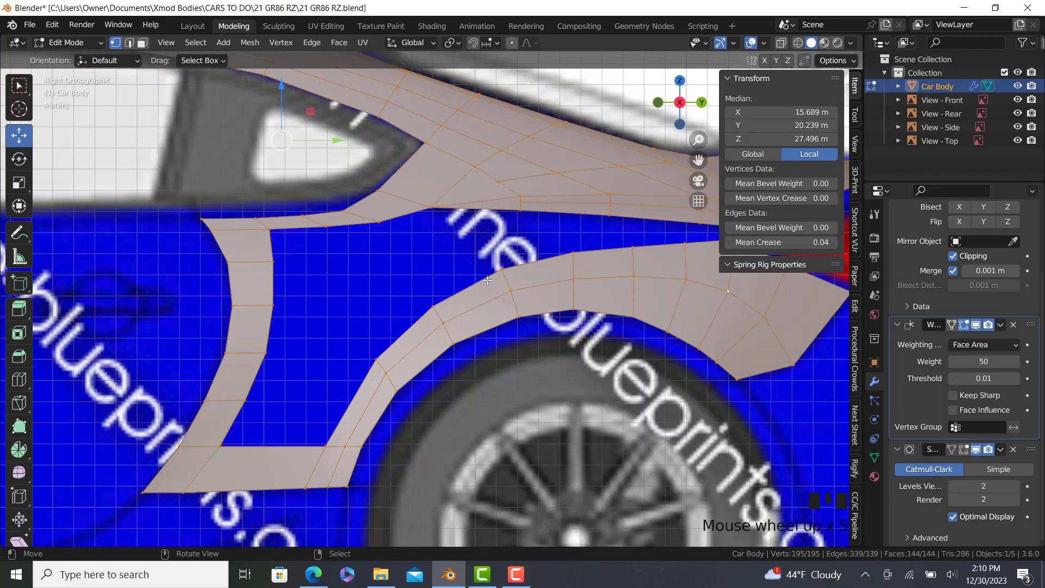
click(313, 574)
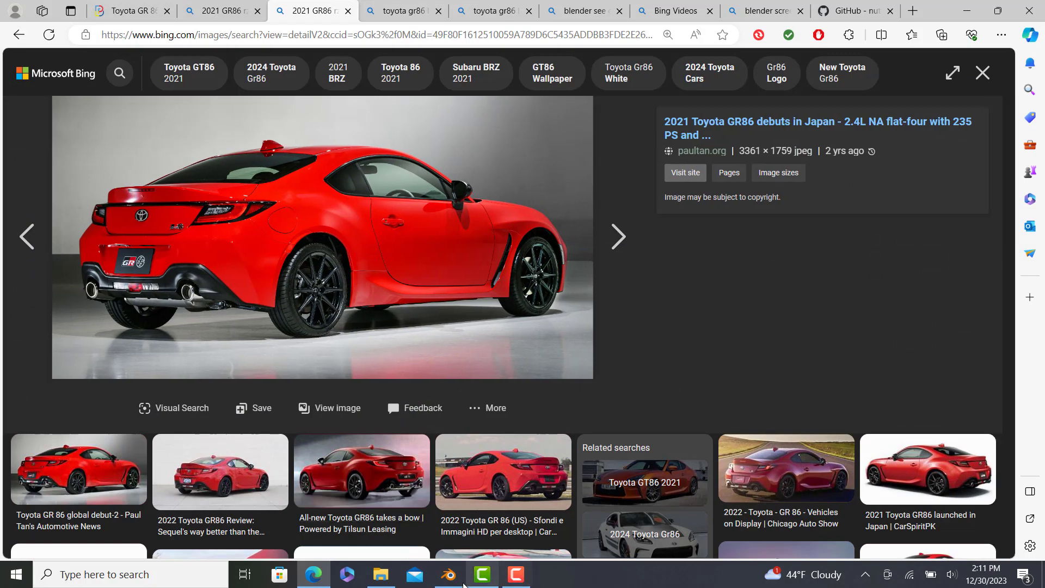
click(448, 574)
shift+middle_drag(544, 245, 383, 266)
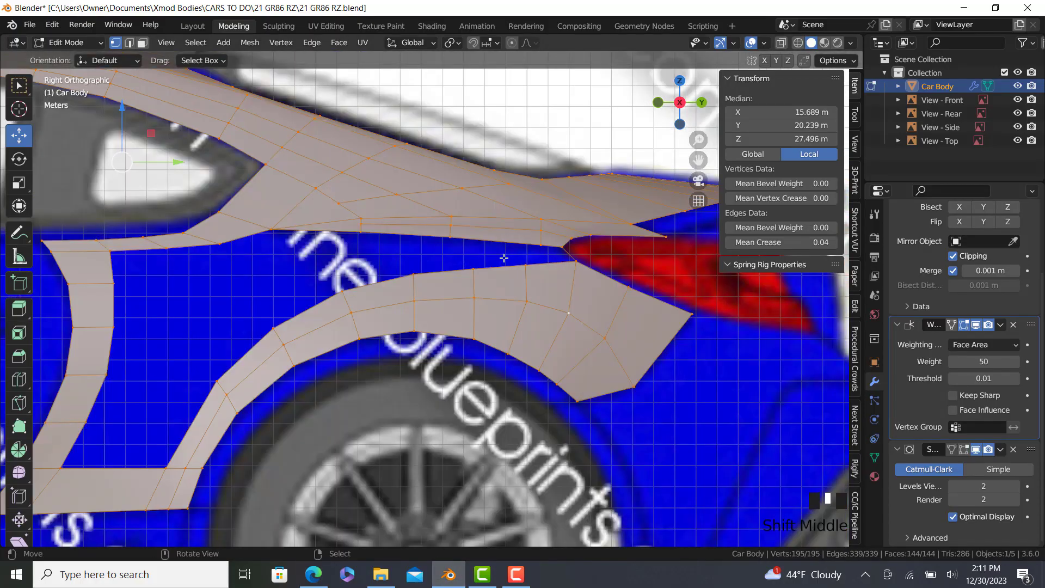
Step: Slide the short vertical edge on the shoulder's lower border, just ahead of the taillight, slightly forward
right_click(525, 264)
scroll(528, 259, up, 2)
ctrl+click(539, 242)
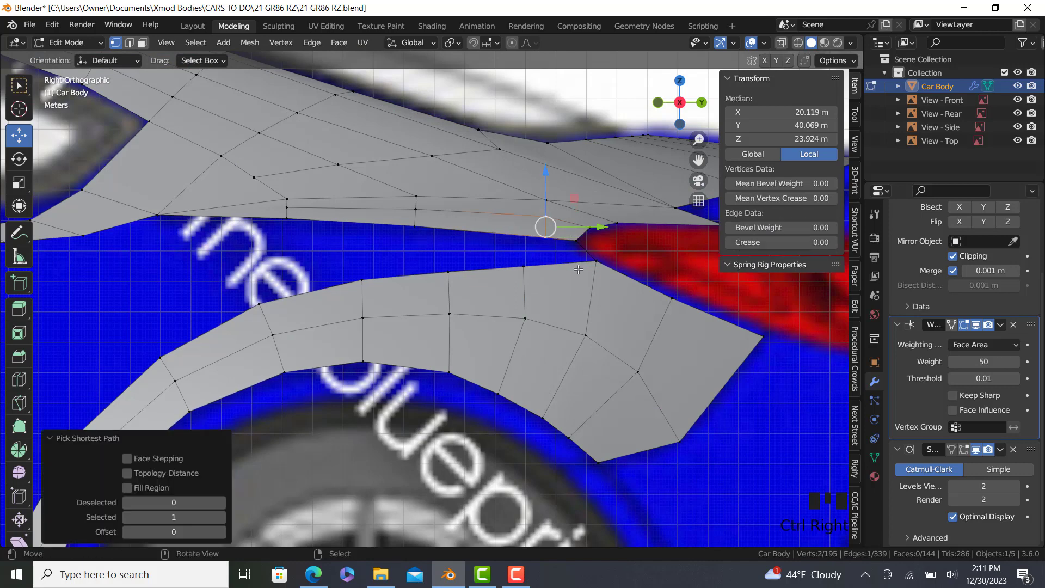
key(g)
key(g)
click(542, 240)
Step: Fill two adjacent faces between the shoulder's lower edge and the arch strip, starting at the taillight's front tip
right_click(534, 237)
ctrl+right_click(525, 264)
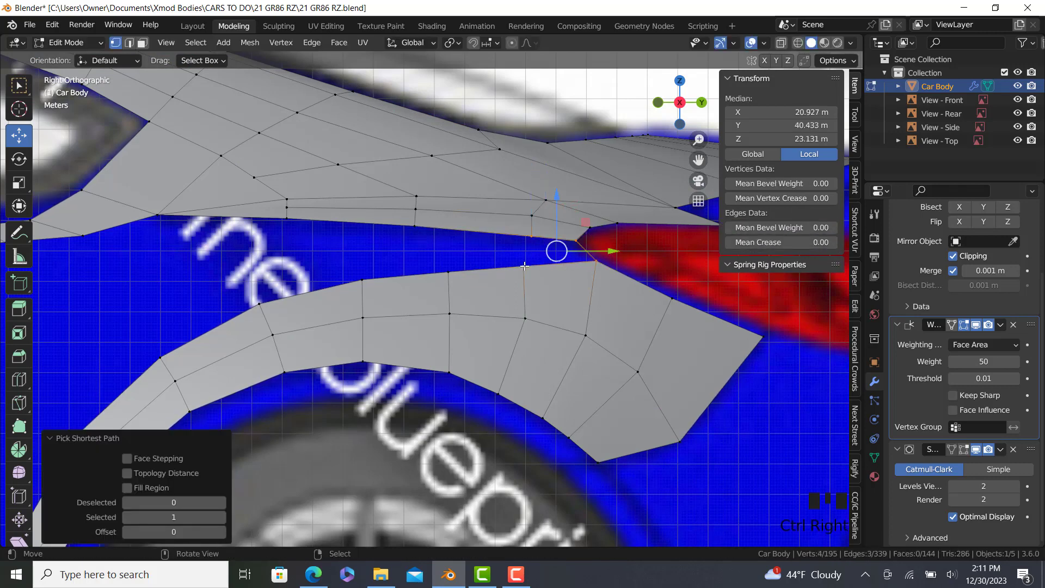
key(f)
right_click(419, 238)
ctrl+click(447, 274)
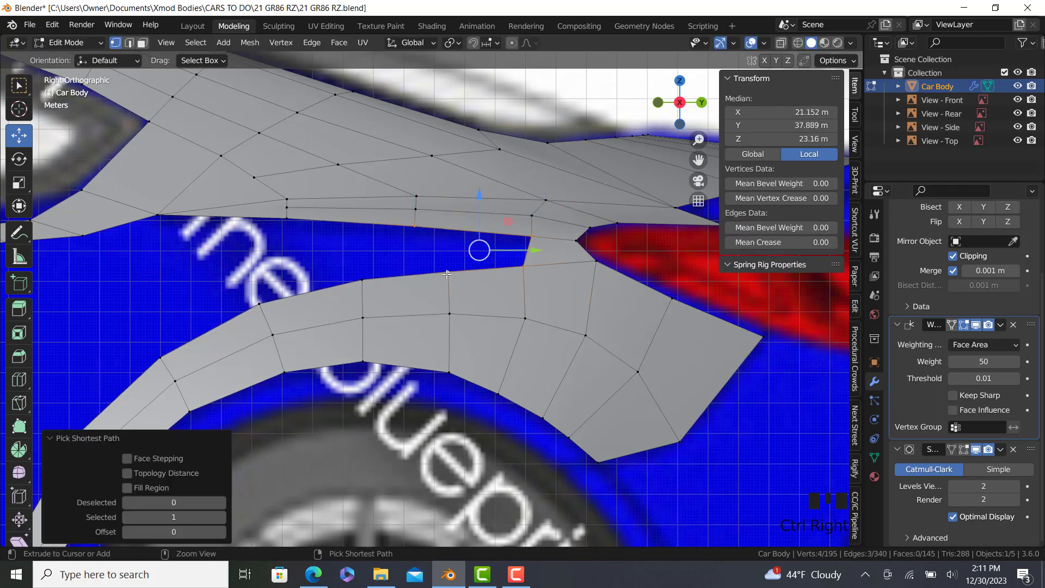
key(f)
Step: Slide the arch strip's upper cross edge below the last filled face by a factor of -0.060
click(449, 271)
ctrl+click(449, 313)
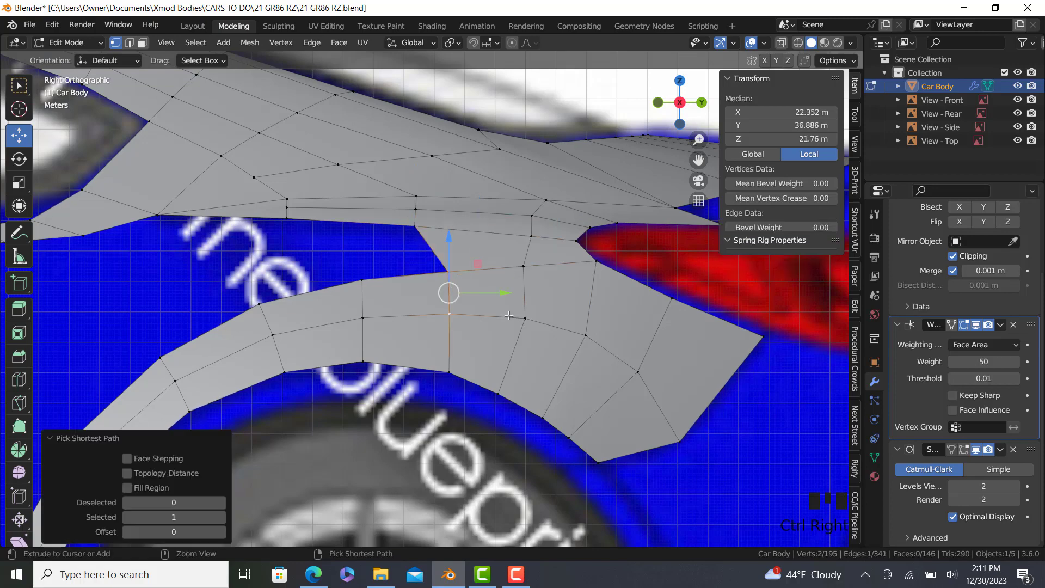
key(g)
click(505, 316)
Step: Raise the cross edge on the roof pillar just above the side window's rear tip slightly along Z
scroll(505, 317, down, 3)
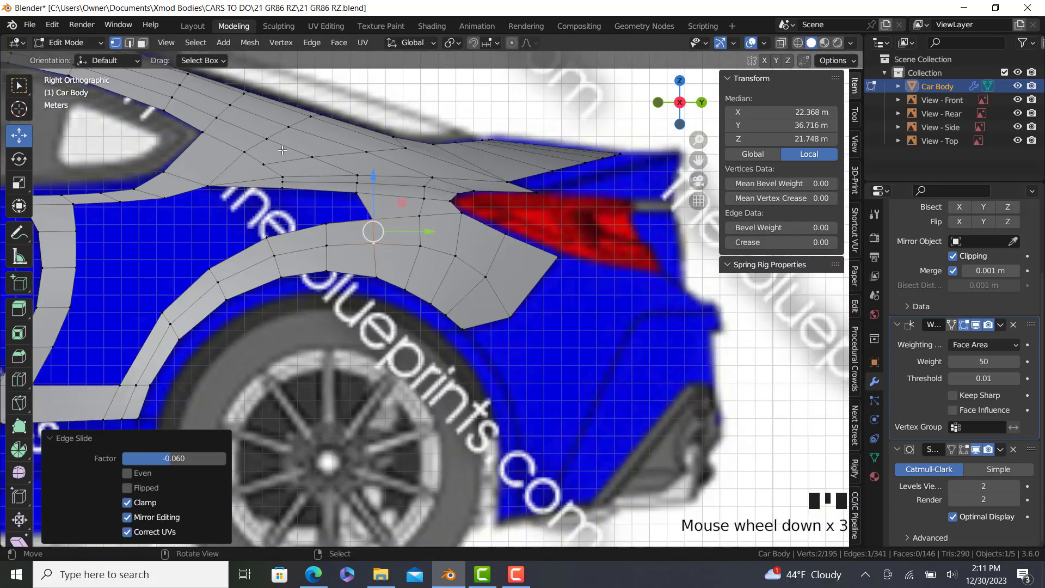
shift+middle_drag(294, 147, 340, 180)
scroll(377, 160, up, 5)
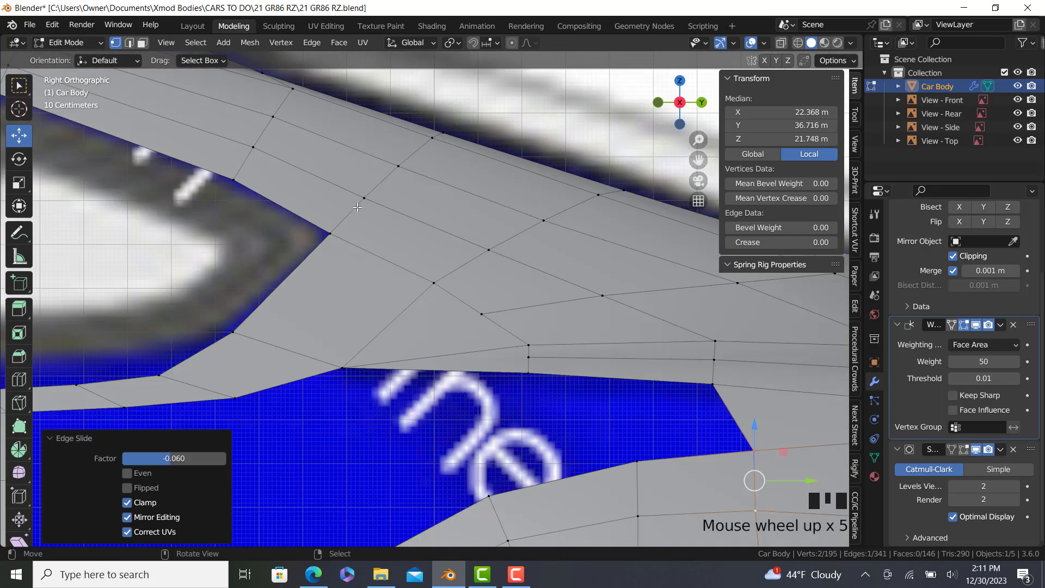
ctrl+right_click(377, 160)
drag(384, 137, 391, 136)
Step: Move the next pillar cross edge slightly forward along Y and down along Z, and about 0.031 m outward along X
right_click(272, 117)
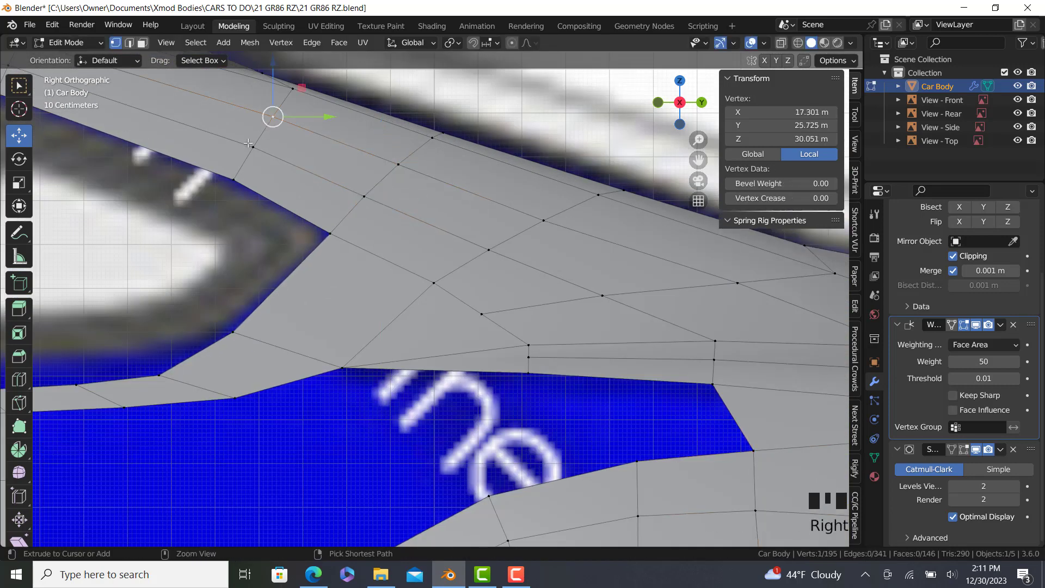
ctrl+right_click(253, 147)
drag(309, 130, 304, 129)
drag(261, 91, 262, 96)
middle_drag(263, 98, 359, 127)
scroll(370, 142, up, 3)
drag(398, 179, 395, 179)
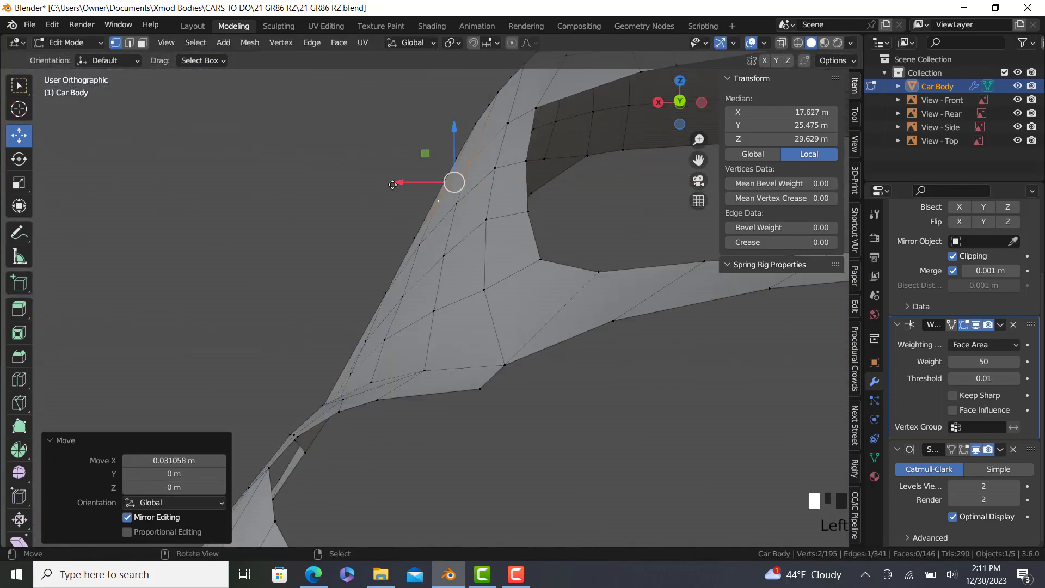
Step: Examine the smoothed surface of the pillar and rear quarter, then resume mesh editing in the side view
key(Tab)
scroll(358, 234, down, 3)
middle_drag(357, 230, 495, 263)
scroll(495, 263, down, 3)
key(KP_Enter)
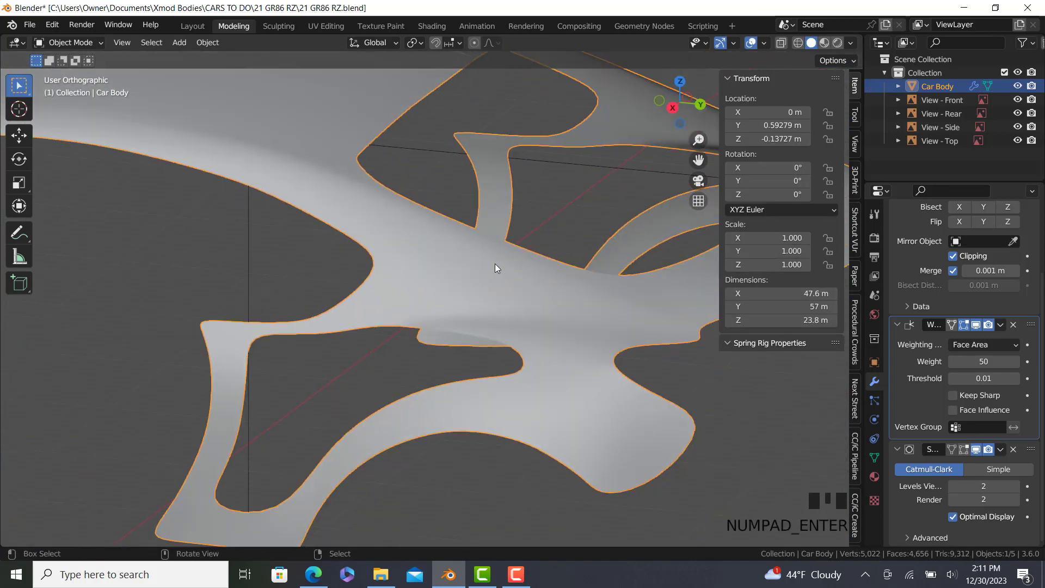
key(KP_3)
key(Tab)
scroll(490, 283, up, 3)
Step: Fill two more faces forward between the shoulder's lower edge and the top of the arch strip
right_click(476, 288)
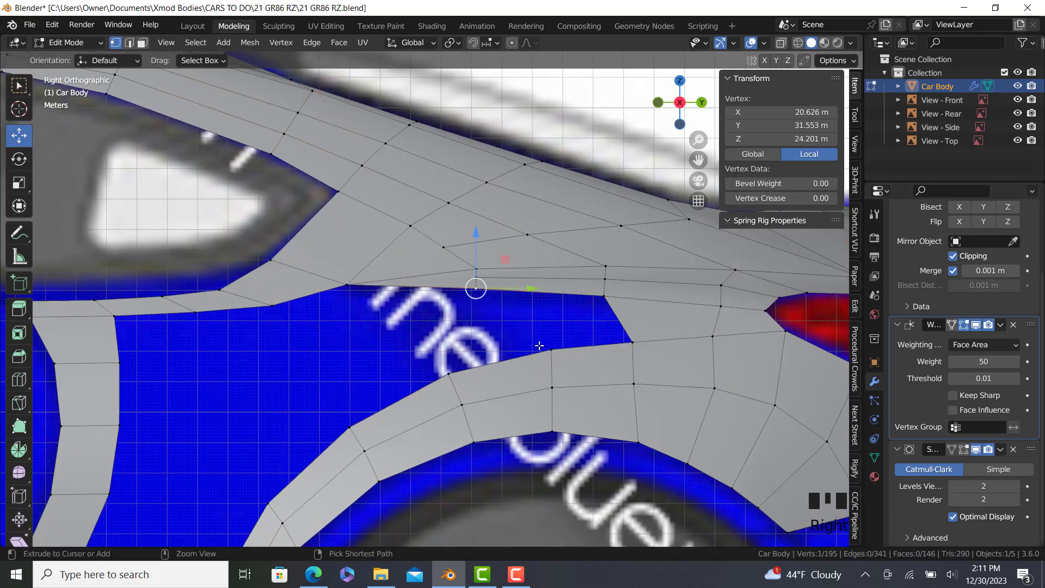
ctrl+right_click(540, 345)
key(f)
right_click(452, 371)
ctrl+right_click(356, 294)
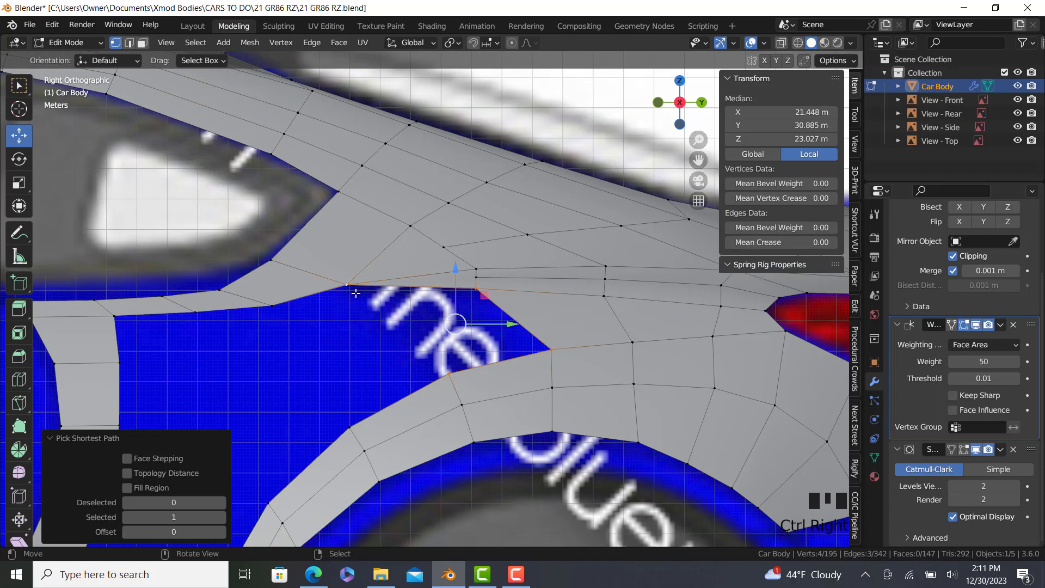
key(f)
Step: Add one loop cut across the lower front segment of the wheel arch strip and nudge it slightly forward along Y
right_click(356, 295)
scroll(356, 295, down, 4)
shift+middle_drag(357, 294, 396, 245)
scroll(345, 327, up, 4)
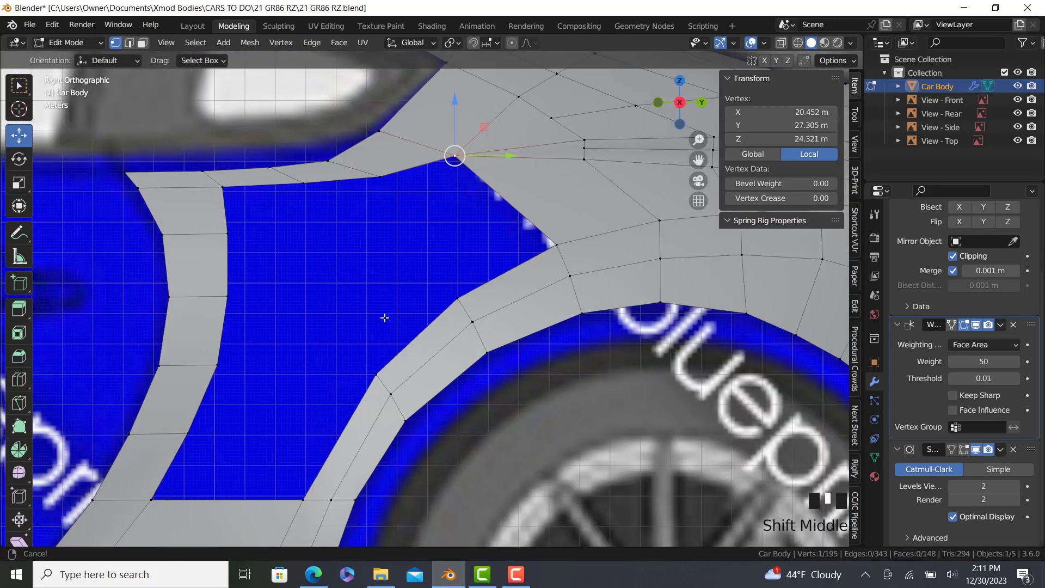
shift+middle_drag(385, 317, 419, 299)
scroll(409, 356, down, 5)
scroll(409, 356, up, 5)
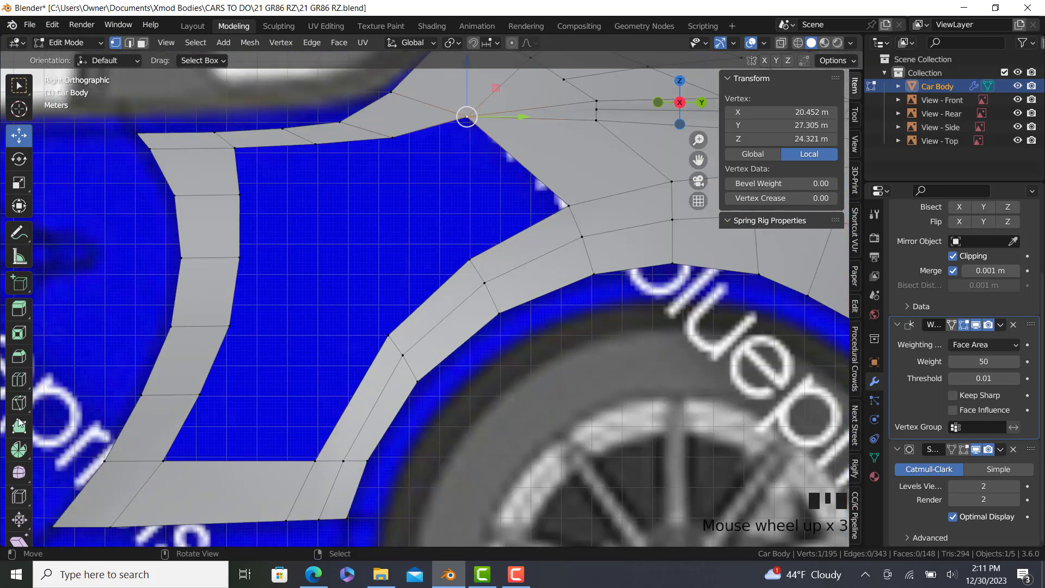
click(19, 380)
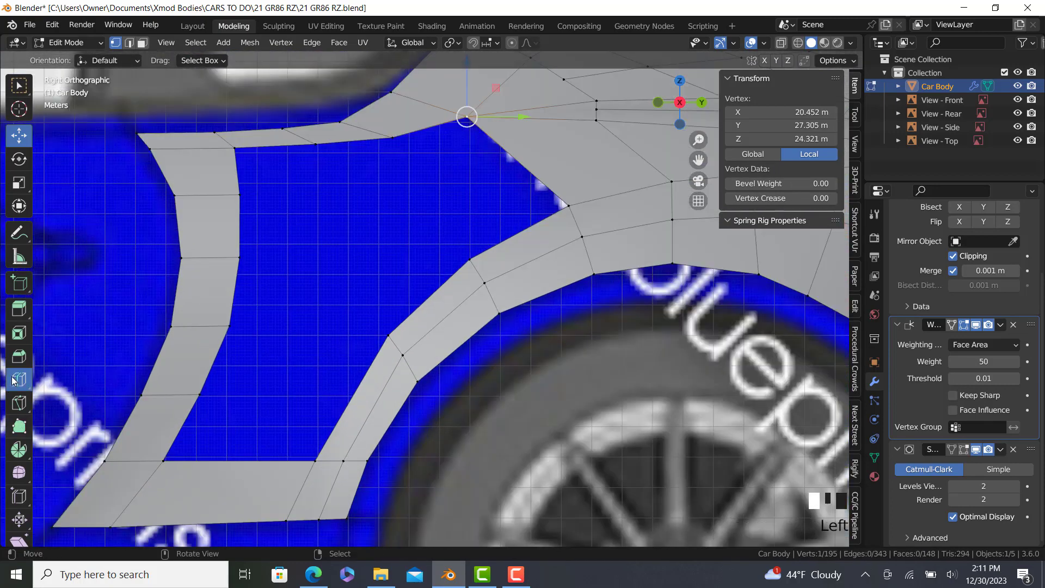
click(358, 384)
key(shift+space)
key(g)
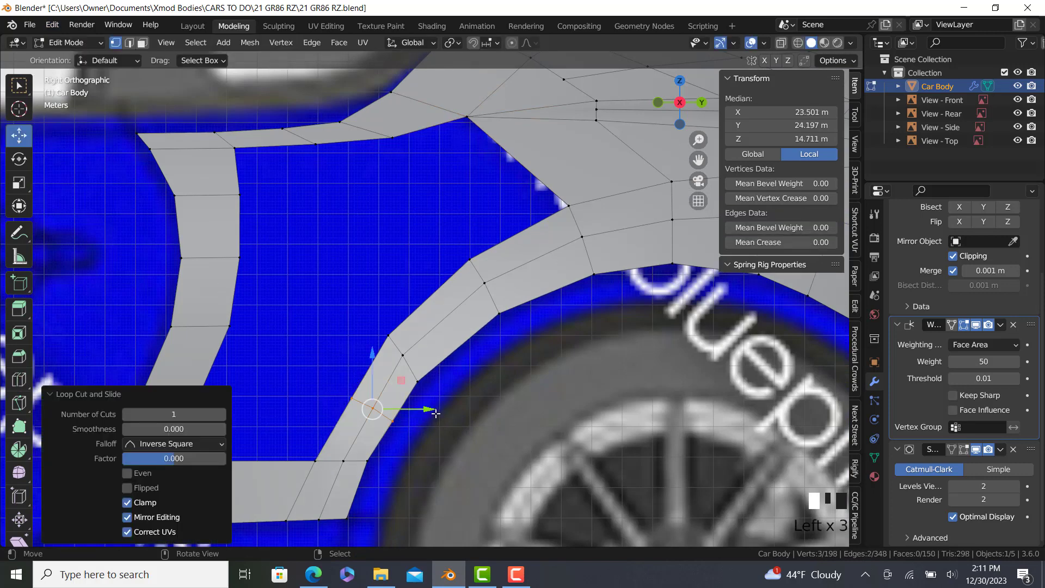
drag(435, 414, 431, 413)
Step: Fill the two lowest open faces between the door-edge strip and the front of the wheel arch strip
right_click(348, 398)
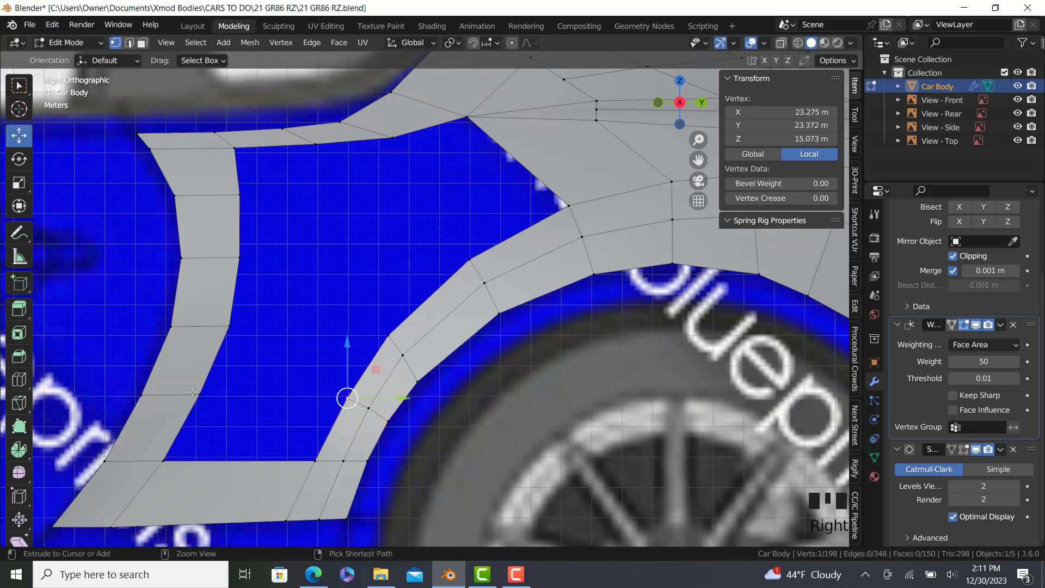
ctrl+right_click(199, 394)
key(f)
ctrl+right_click(248, 345)
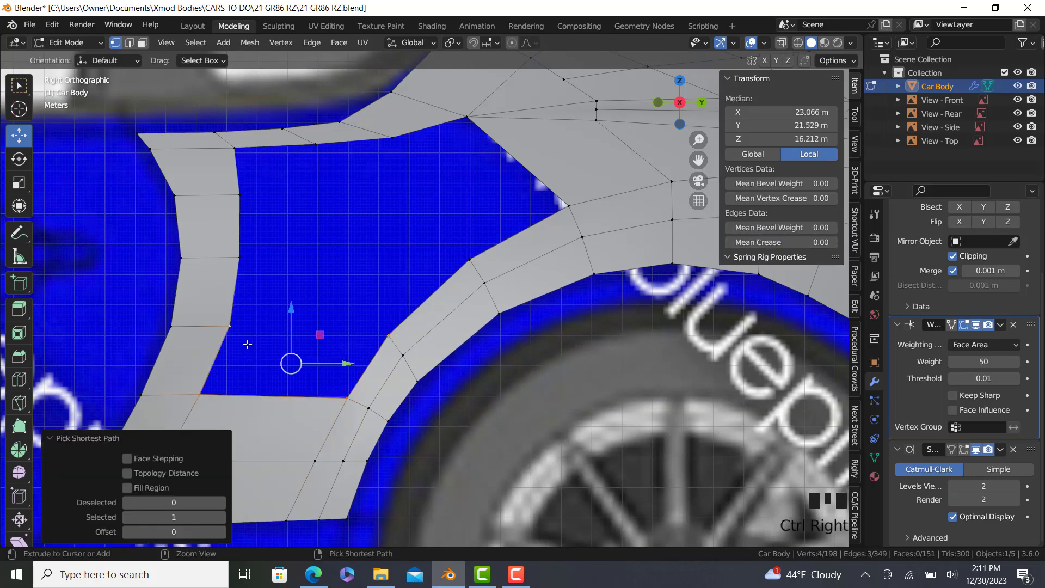
key(f)
Step: Slide the arch strip's cross edge at the upper corner of the filled faces up along the strip by a factor of about 0.163
ctrl+right_click(456, 387)
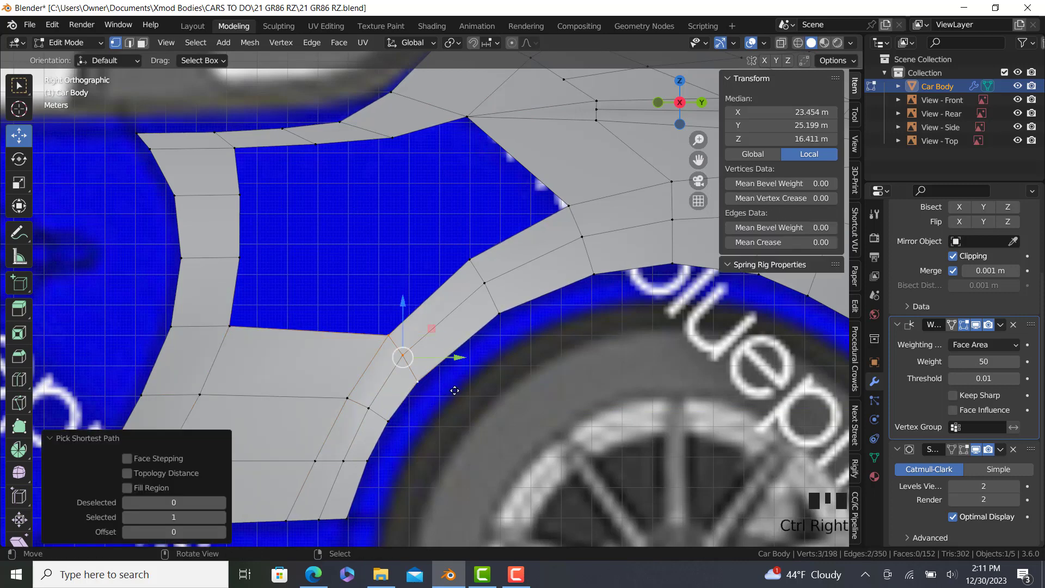
key(g)
key(g)
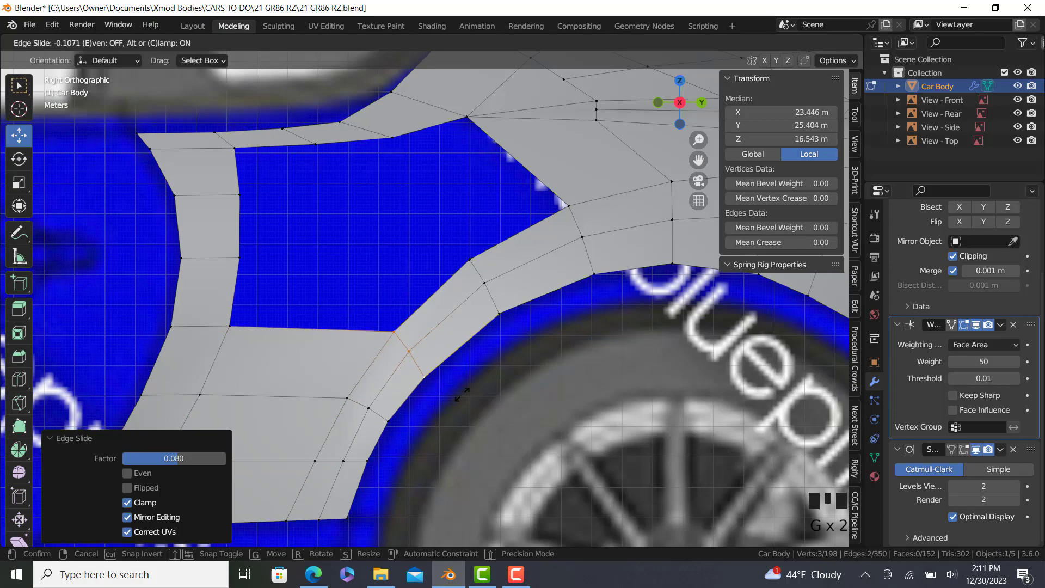
click(468, 394)
scroll(426, 364, down, 3)
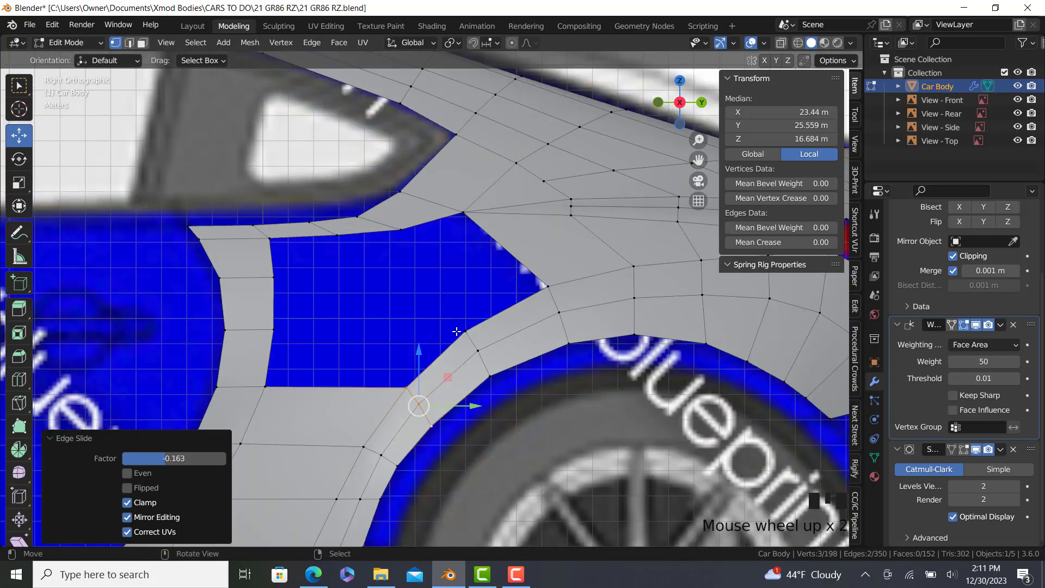
Step: Bridge the middle of the quarter panel gap with two more faces between the door-edge strip and the arch strip
click(460, 329)
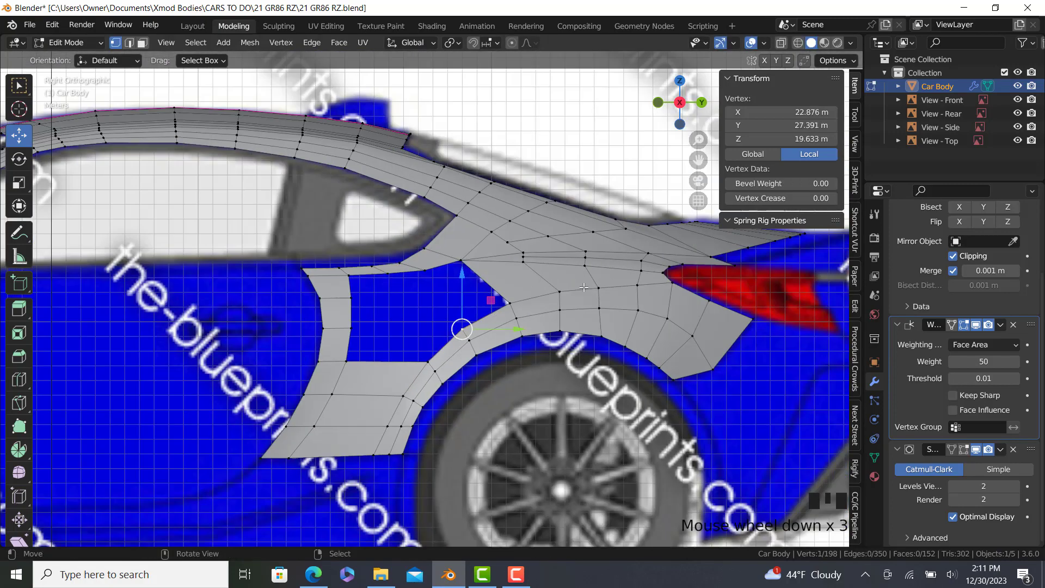
scroll(530, 299, up, 2)
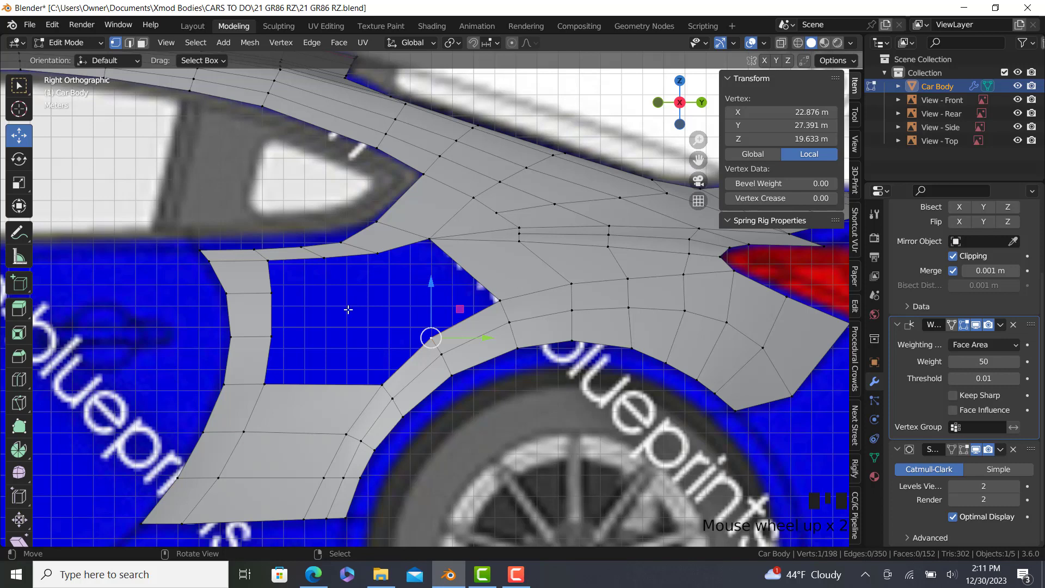
ctrl+right_click(271, 297)
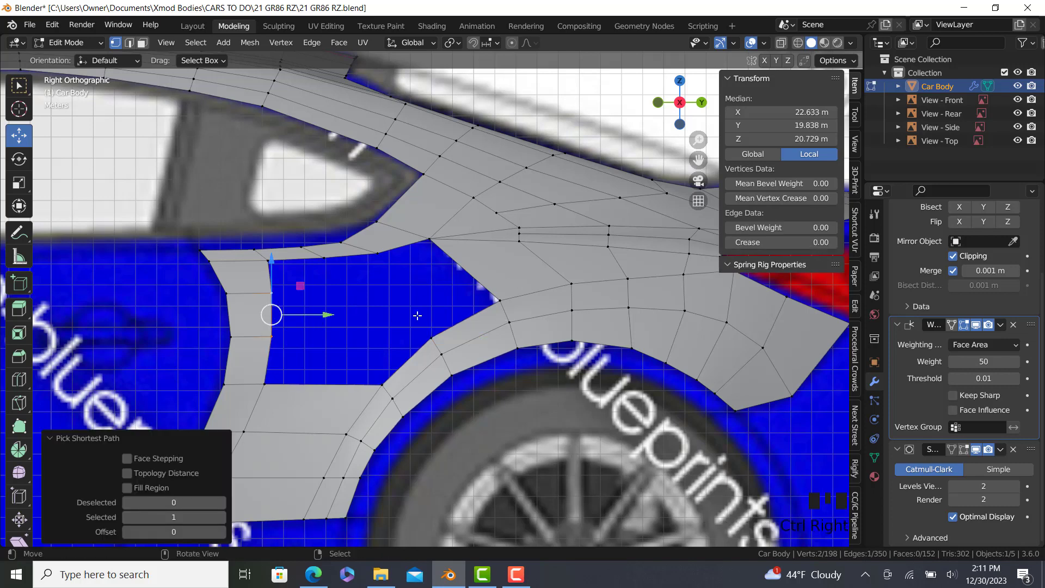
shift+right_click(447, 330)
shift+right_click(497, 300)
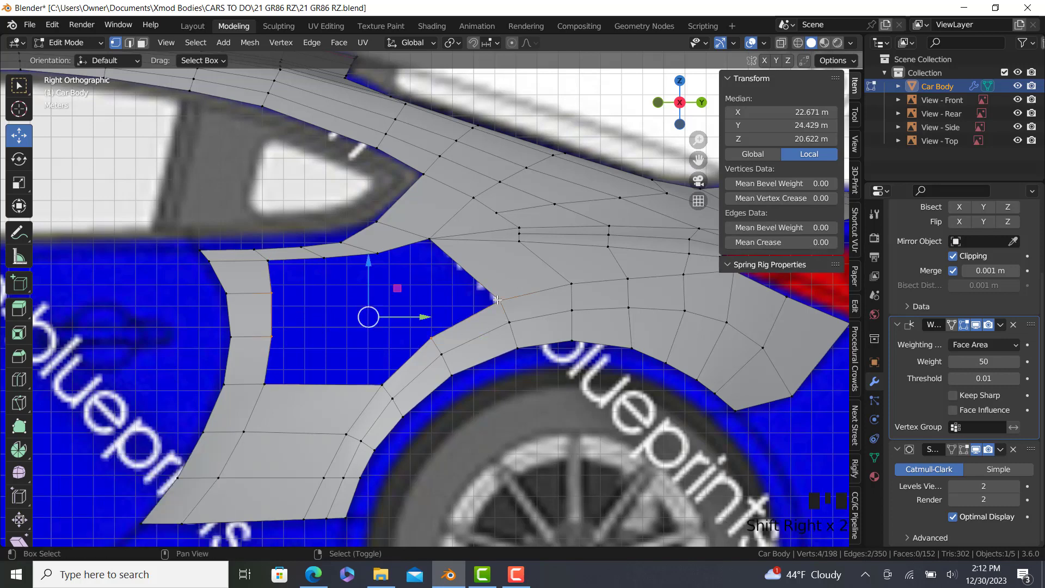
key(f)
right_click(495, 301)
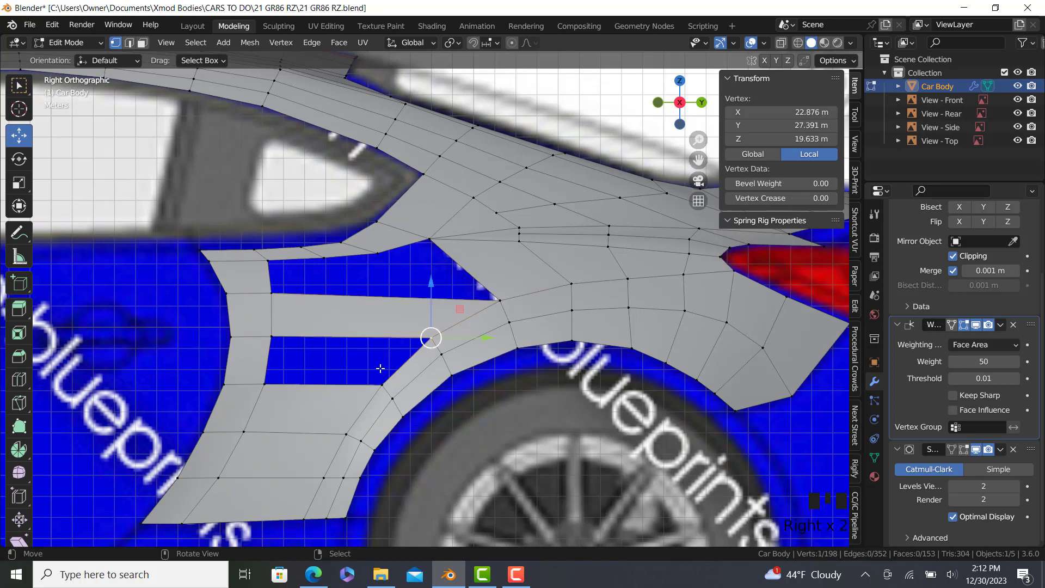
ctrl+right_click(265, 383)
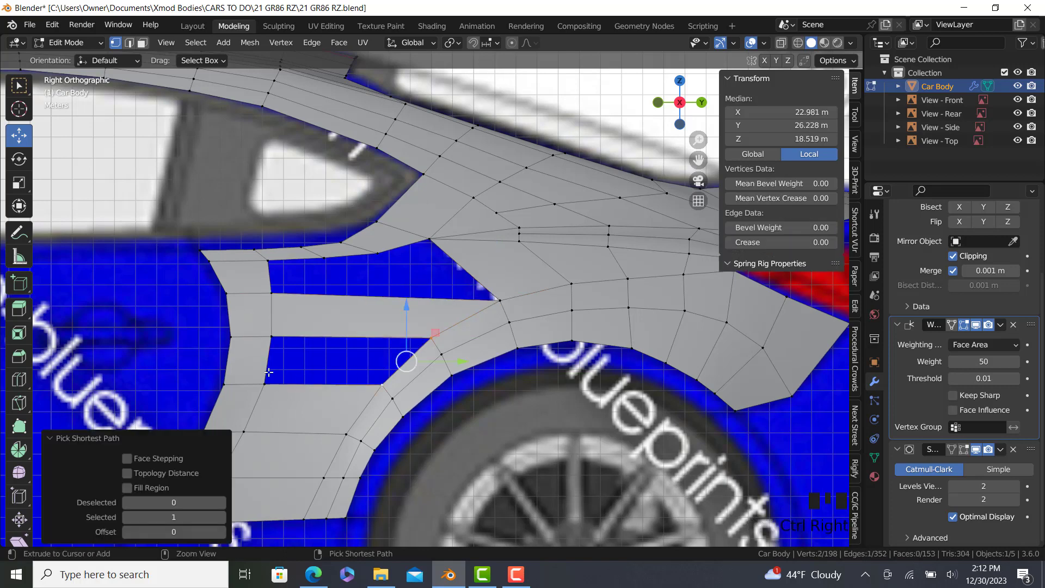
key(f)
right_click(430, 338)
Step: Add two loop cuts down through the newly filled faces and move them about 0.438 m rearward along Y
shift+middle_drag(427, 221, 462, 131)
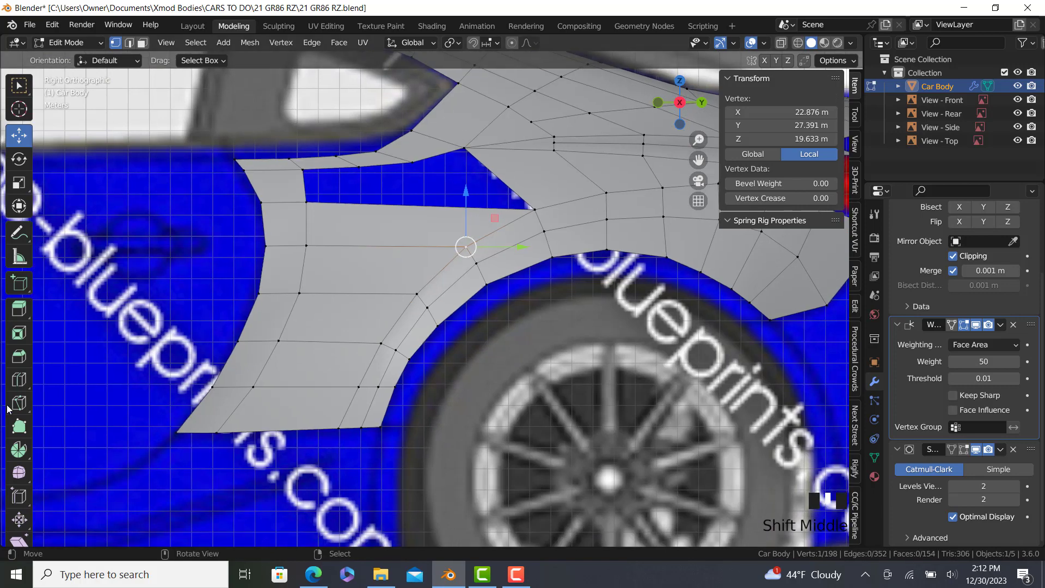
click(19, 379)
drag(371, 245, 362, 243)
click(19, 136)
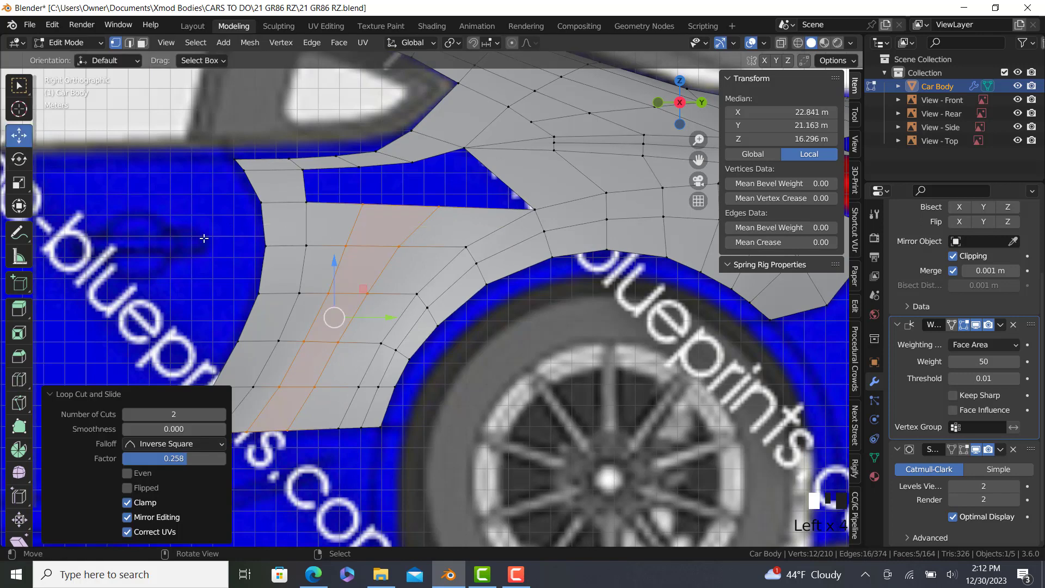
shift+middle_drag(353, 321, 423, 302)
drag(443, 300, 452, 306)
Step: Examine the smoothed quarter panel, compare it with the GR86 reference photo in the browser, and resume mesh editing in Blender's side view
key(KP_7)
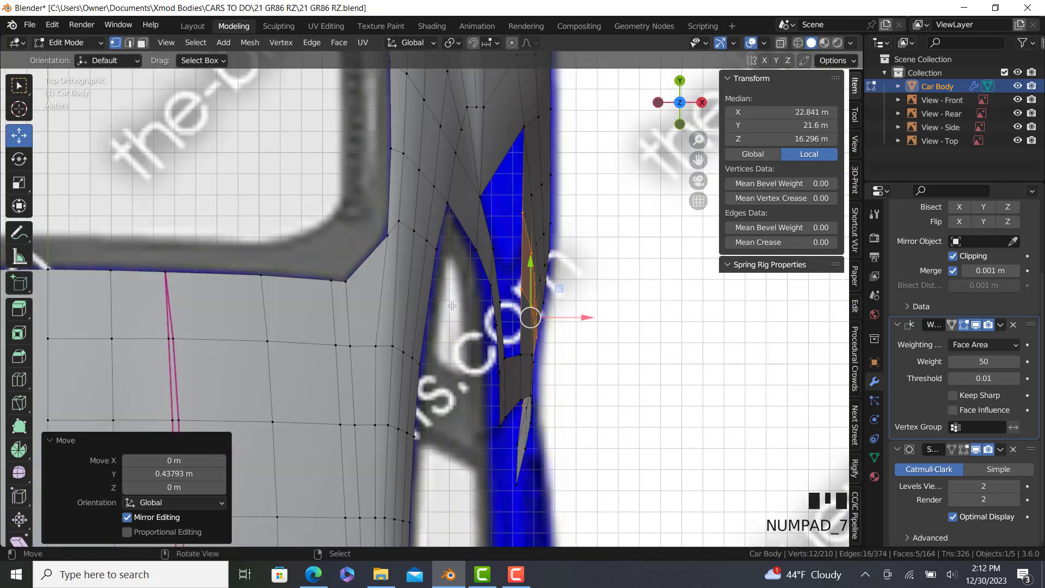
scroll(530, 390, up, 2)
middle_drag(530, 390, 329, 353)
key(Tab)
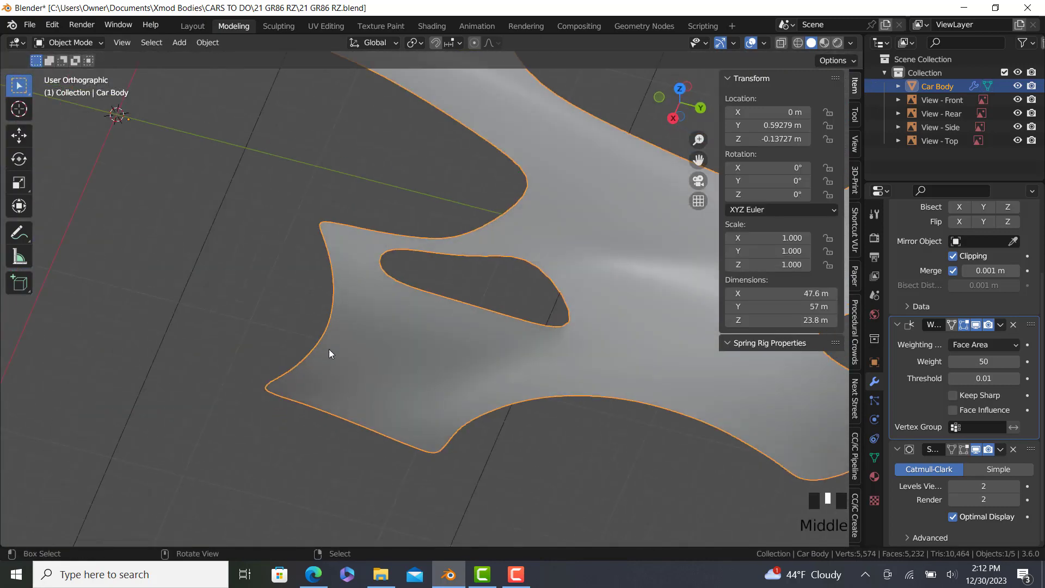
click(306, 582)
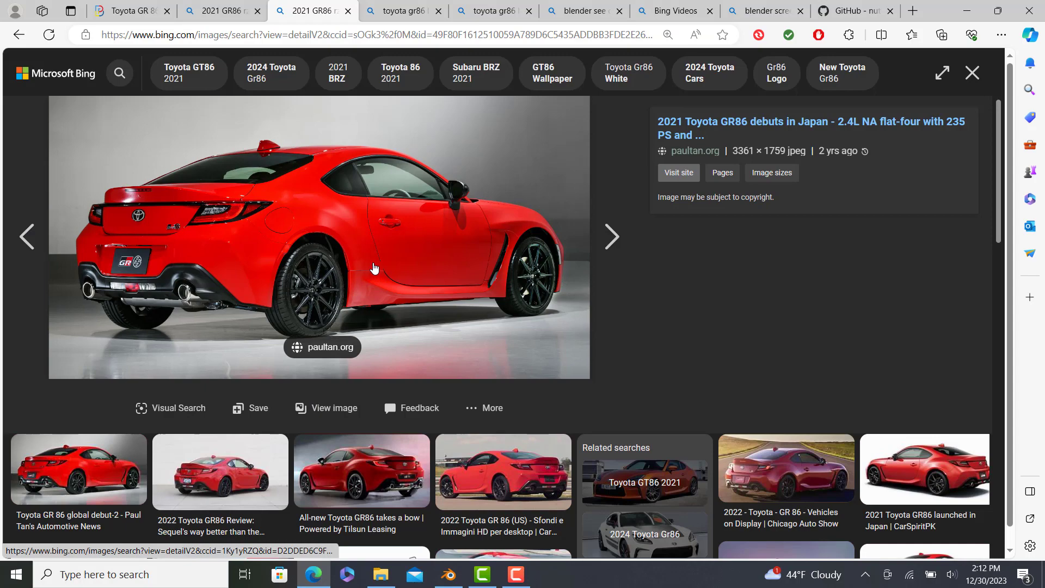
click(448, 574)
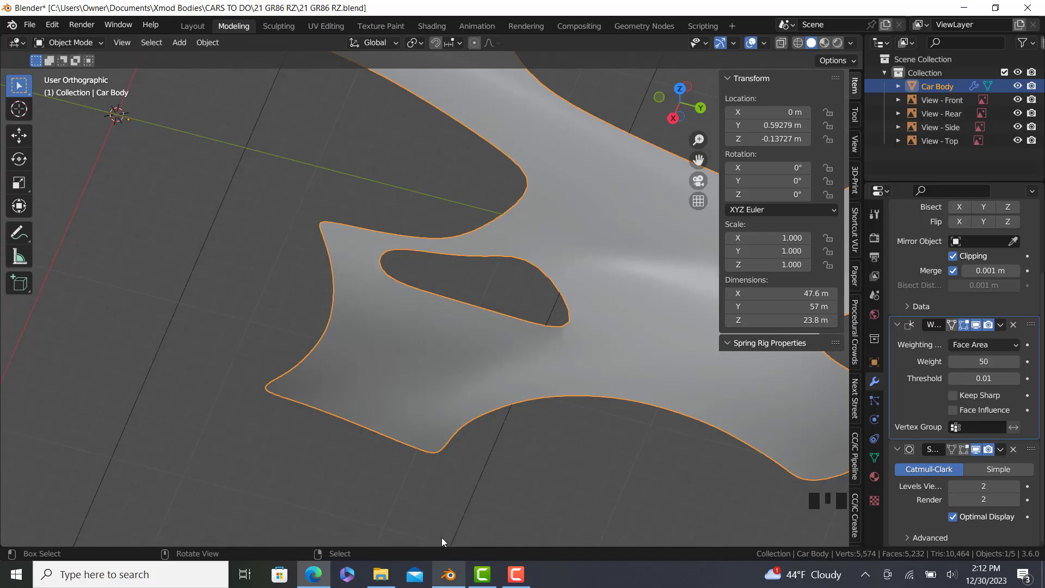
middle_drag(397, 285, 401, 311)
key(Tab)
middle_drag(477, 433, 509, 357)
scroll(510, 355, down, 1)
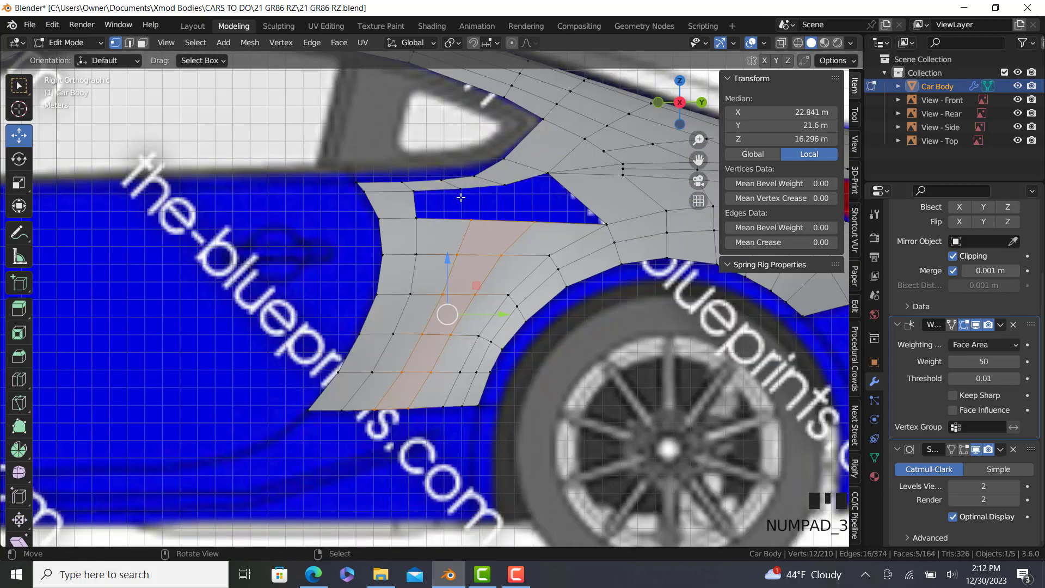
Step: Fill the remaining hole below the side window with three faces between the shoulder edge and the panel's upper row
ctrl+click(473, 223)
scroll(474, 231, up, 1)
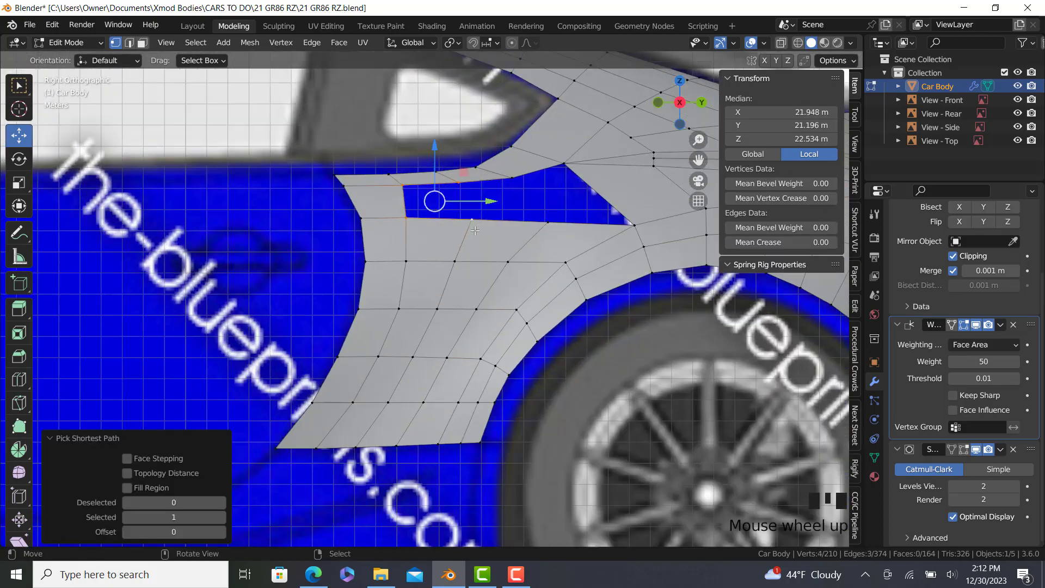
key(f)
right_click(511, 179)
ctrl+right_click(547, 222)
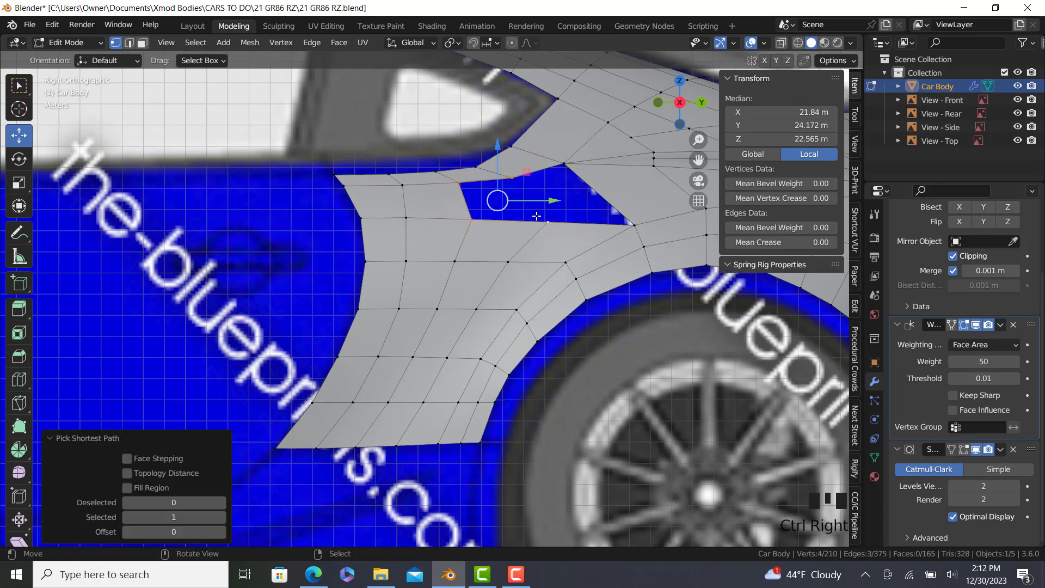
key(f)
right_click(548, 221)
ctrl+right_click(633, 224)
ctrl+right_click(564, 165)
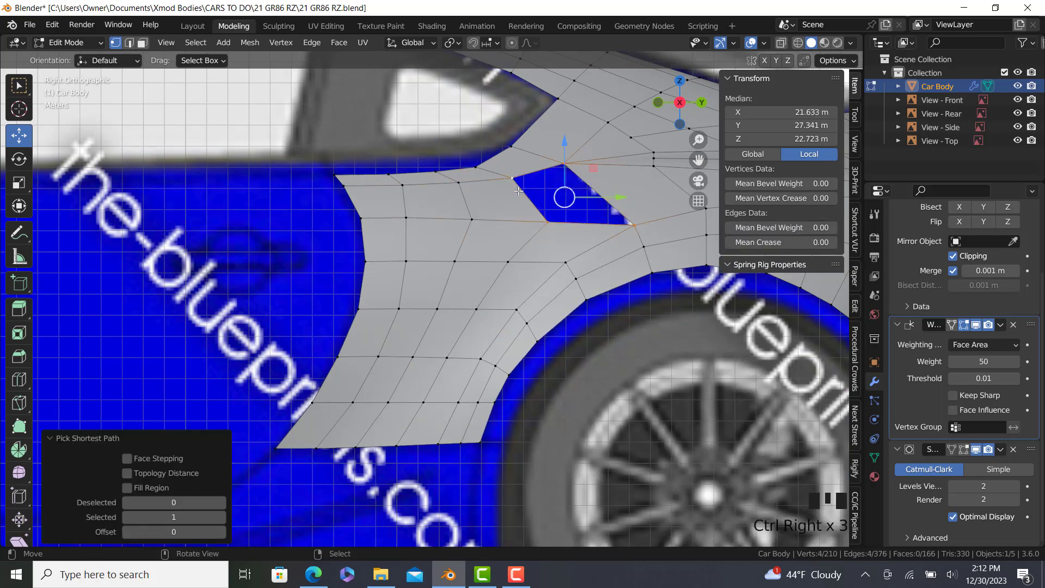
key(f)
Step: Slide the two inner vertices along the lower edge of the newly filled faces slightly forward to even out their spacing
click(471, 219)
scroll(471, 219, up, 1)
key(g)
key(g)
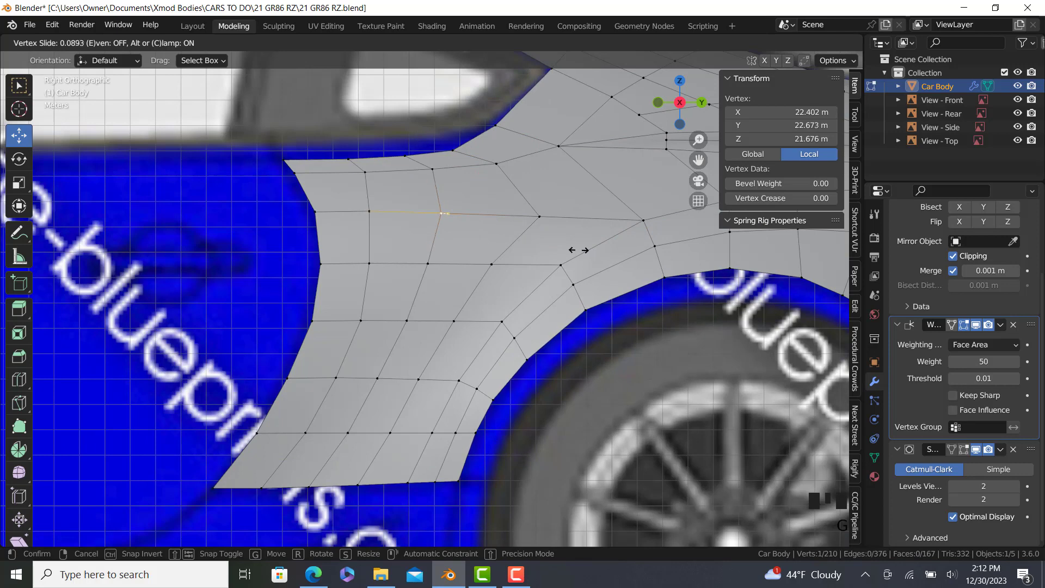
click(567, 244)
click(540, 216)
key(g)
key(g)
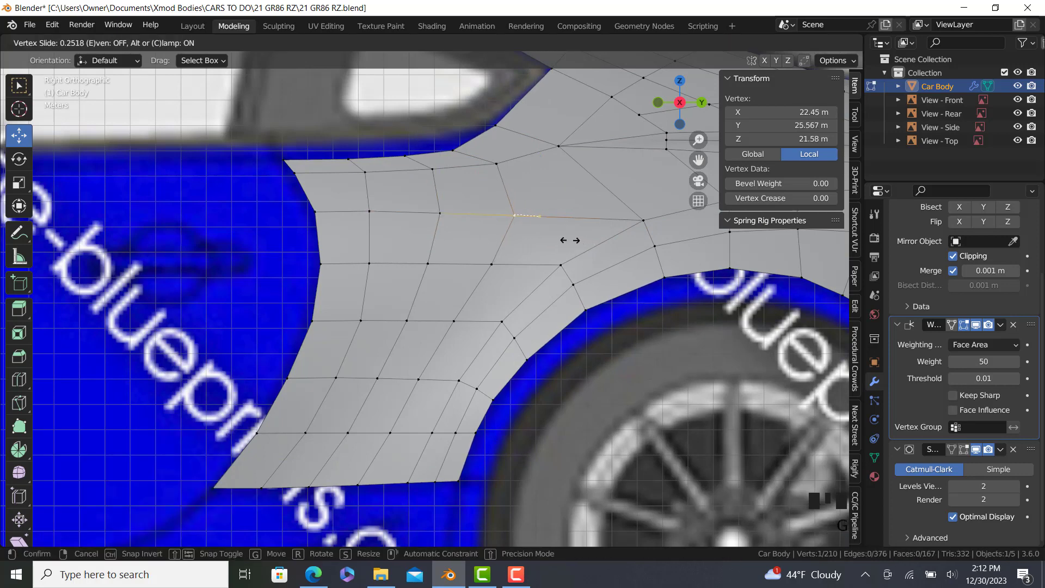
click(565, 239)
Step: Examine the smoothed body around the completed quarter panel in perspective and side views, then resume mesh editing
key(Tab)
scroll(563, 244, down, 3)
middle_drag(540, 282, 529, 358)
key(Tab)
key(Tab)
key(KP_Enter)
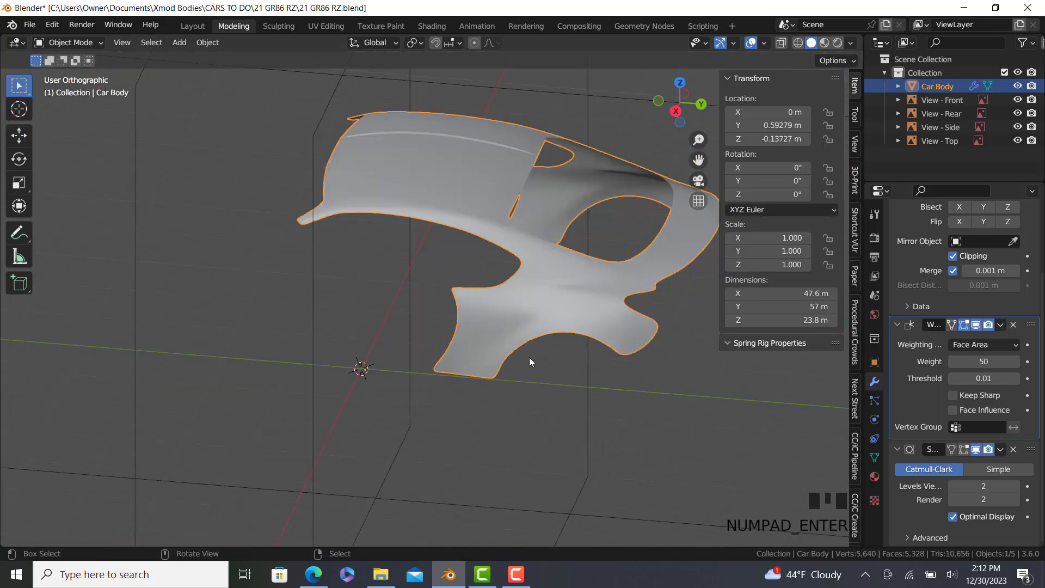
key(KP_3)
scroll(538, 312, up, 2)
key(Tab)
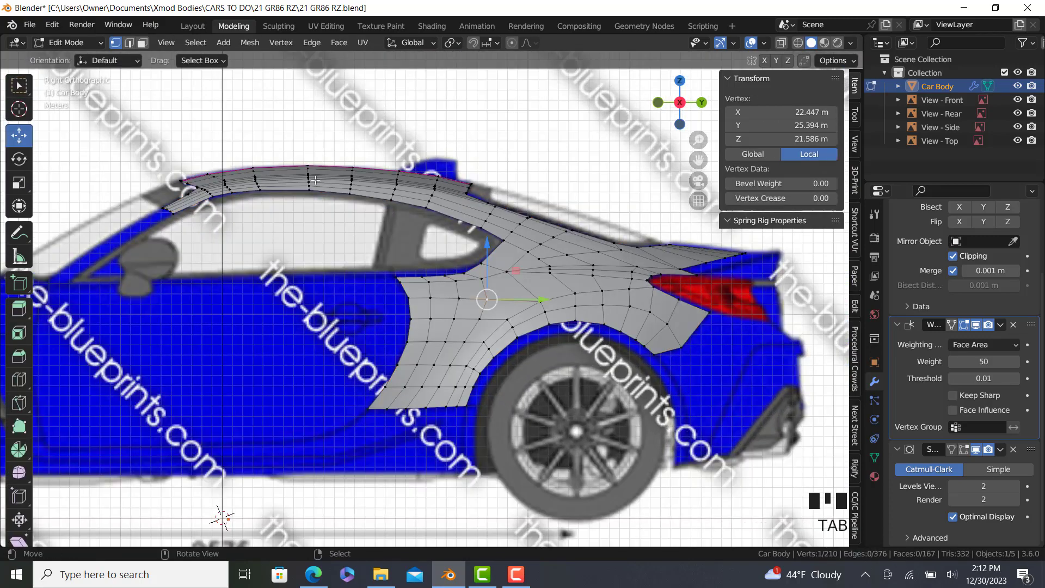
key(Tab)
scroll(691, 345, up, 3)
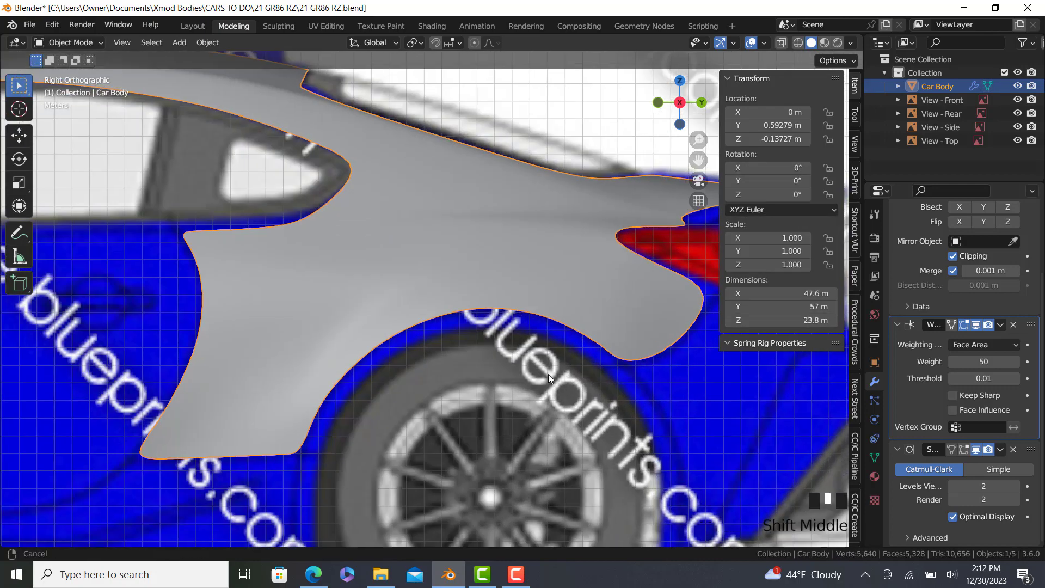
key(Tab)
scroll(657, 362, down, 2)
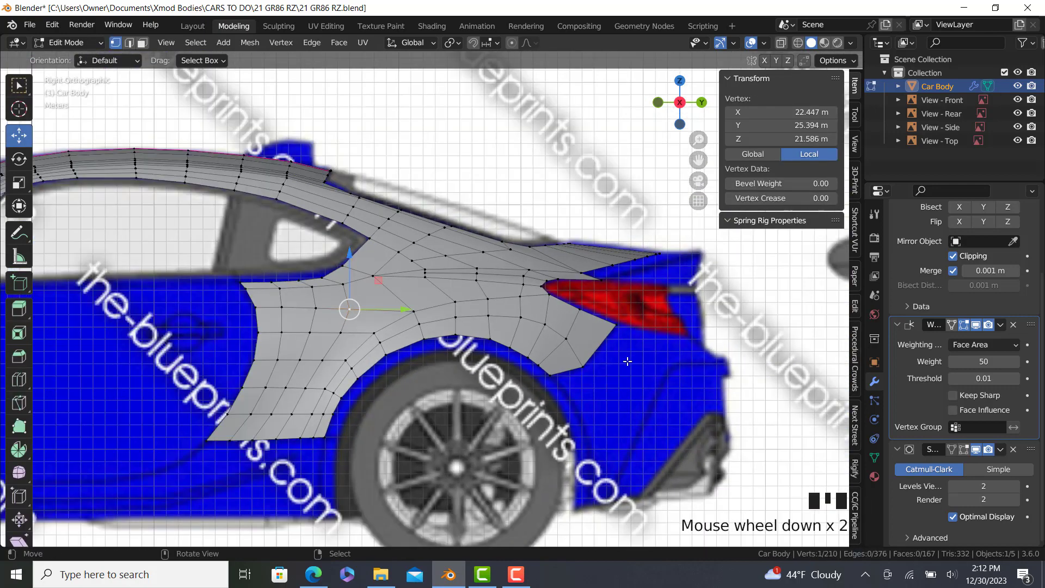
shift+middle_drag(631, 363, 675, 274)
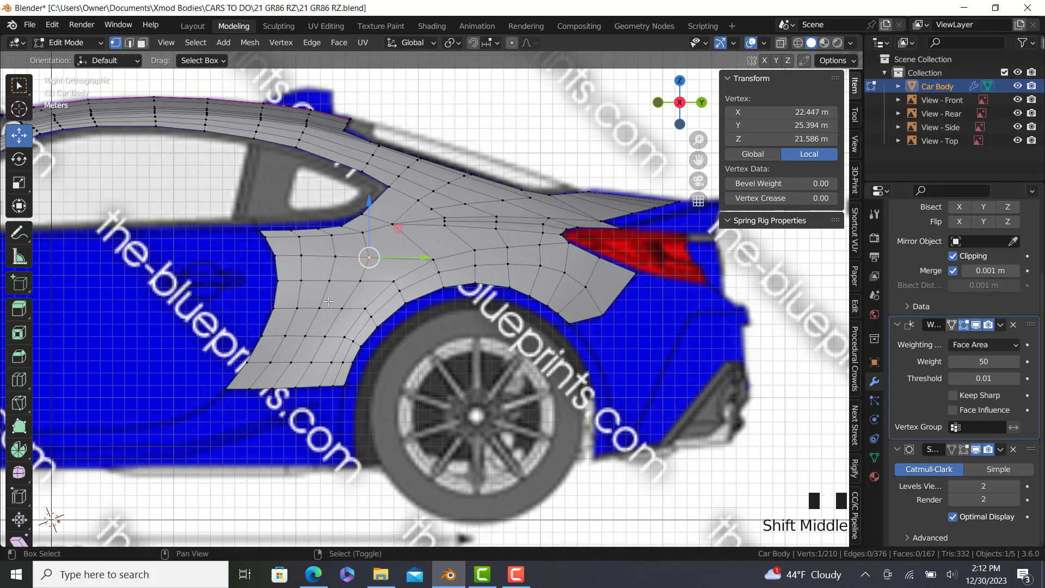
Step: Extrude the quarter panel's edge beneath the side window about 0.37 m forward and 0.40 m upward to the window outline
scroll(328, 301, up, 4)
ctrl+click(506, 264)
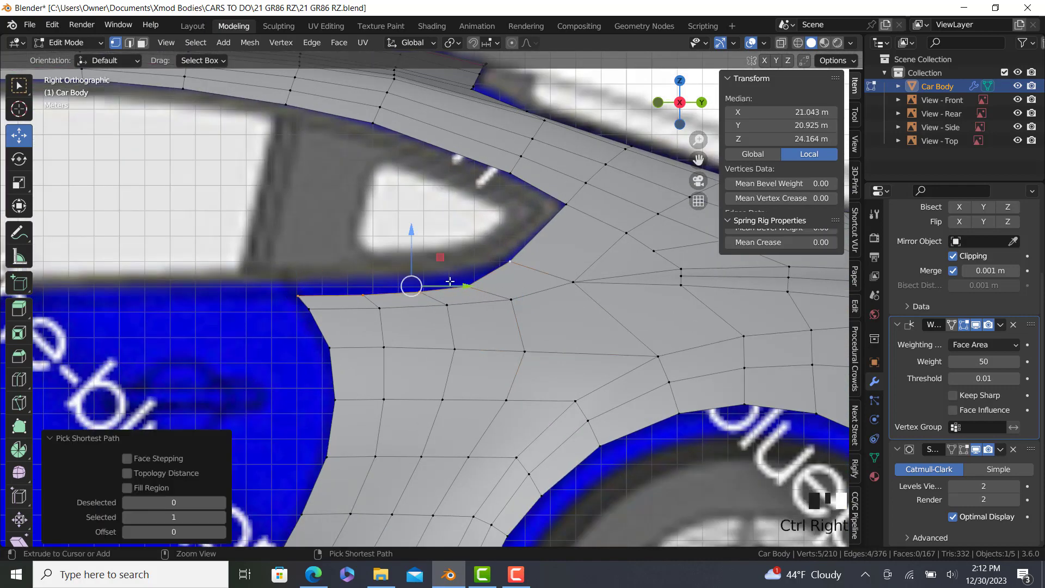
shift+middle_drag(486, 269, 552, 293)
scroll(507, 332, up, 2)
key(g)
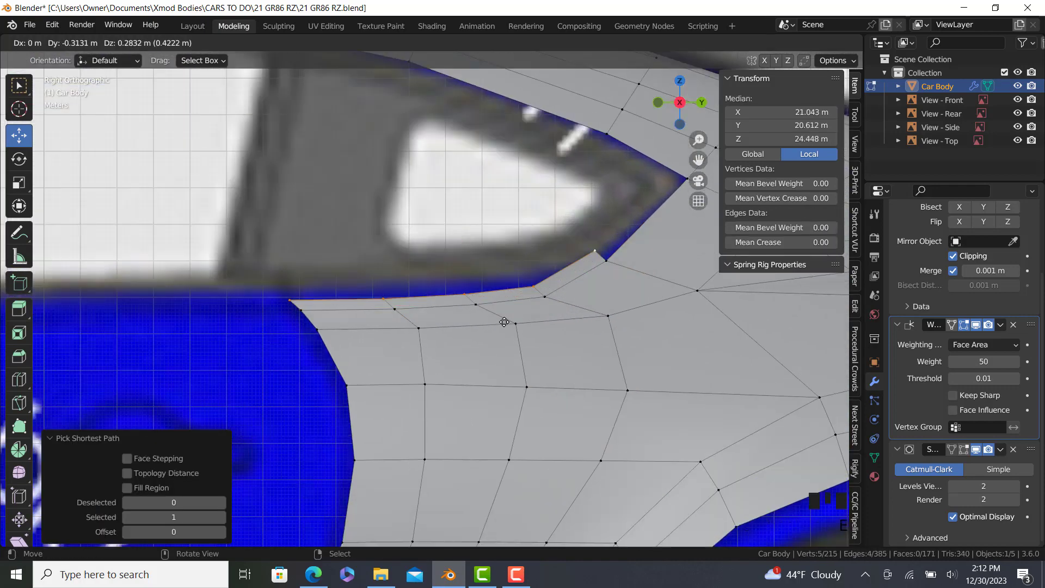
click(502, 321)
Step: Compress the extruded edge vertically and move it about 0.16 m forward and 0.03 m up against the window's lower outline
key(s)
key(z)
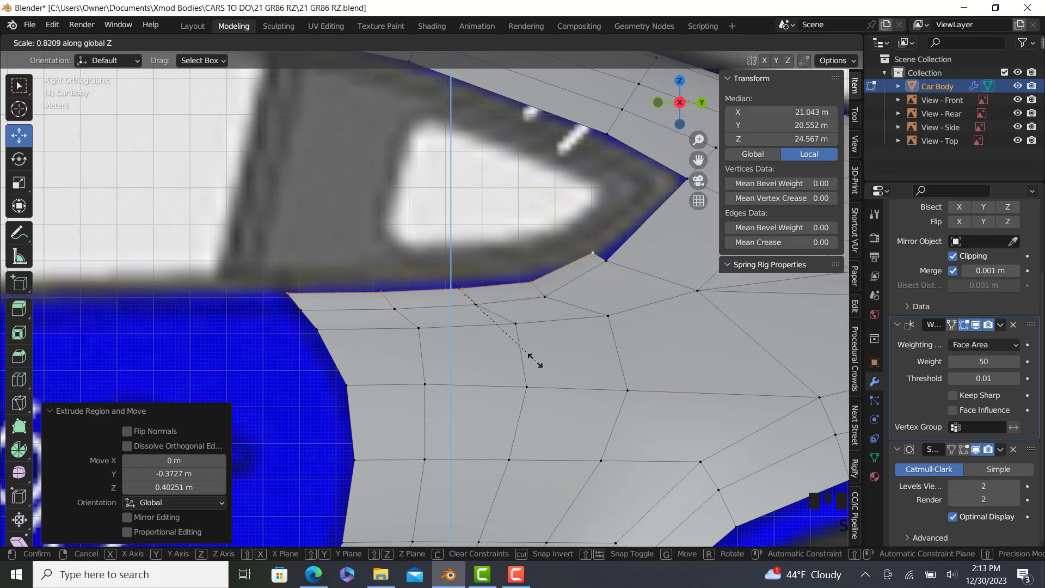
click(454, 322)
key(g)
click(444, 280)
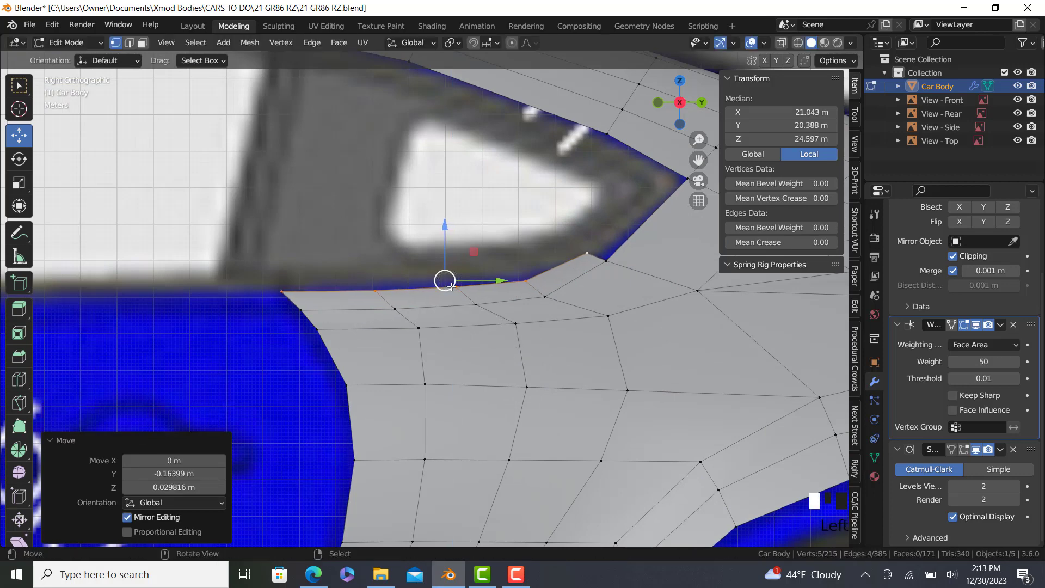
Step: In top view, shift the extruded window edge about 0.43 m inward and scale it along X to 0.727
key(KP_7)
key(g)
key(x)
click(600, 283)
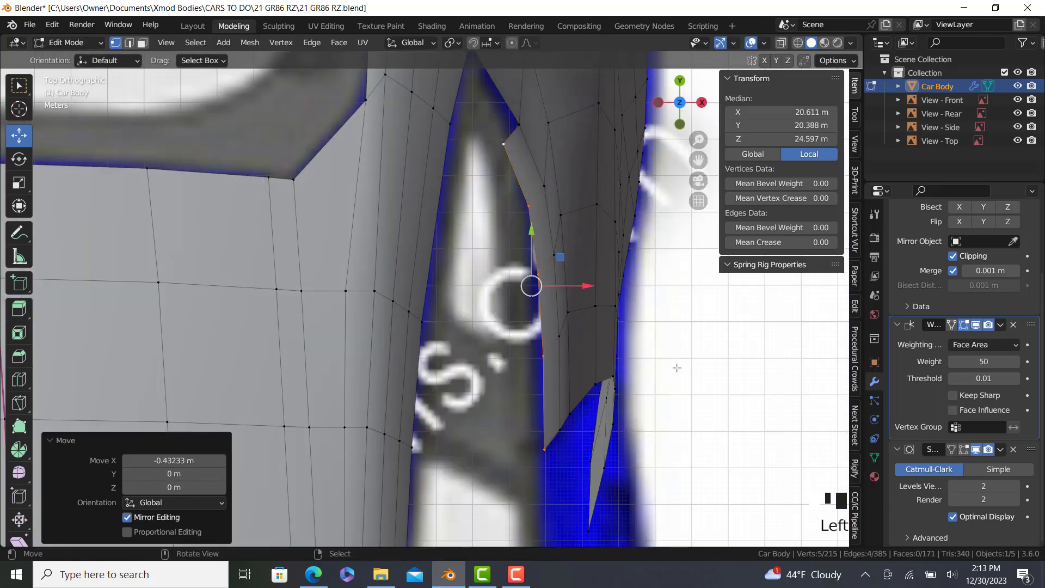
key(s)
key(x)
click(630, 365)
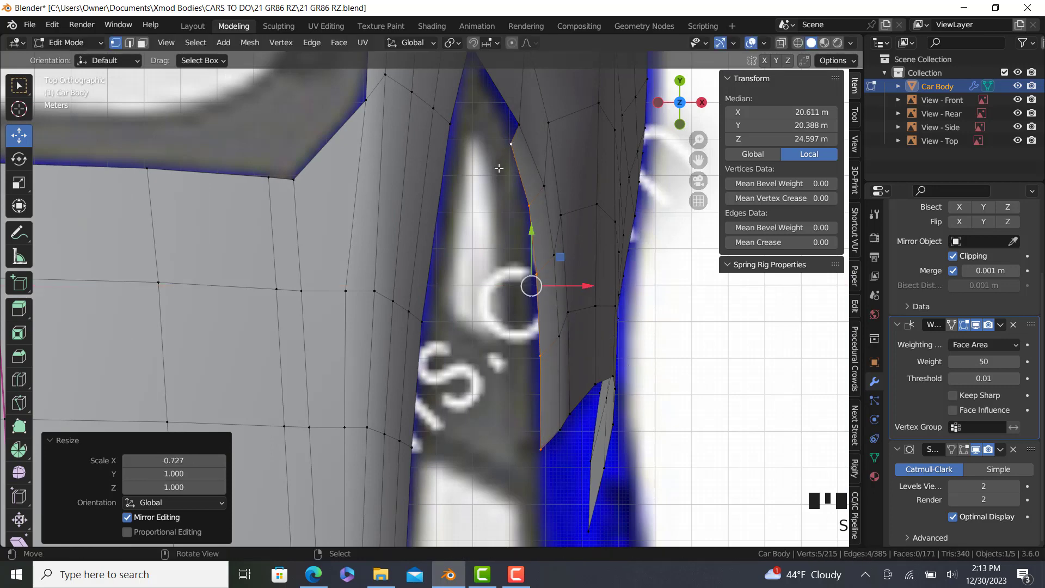
Step: Fill the gap at the side window's rear corner with a triangular face and adjust the adjoining edge vertex along X
shift+middle_drag(499, 168, 503, 252)
right_click(512, 227)
ctrl+right_click(477, 142)
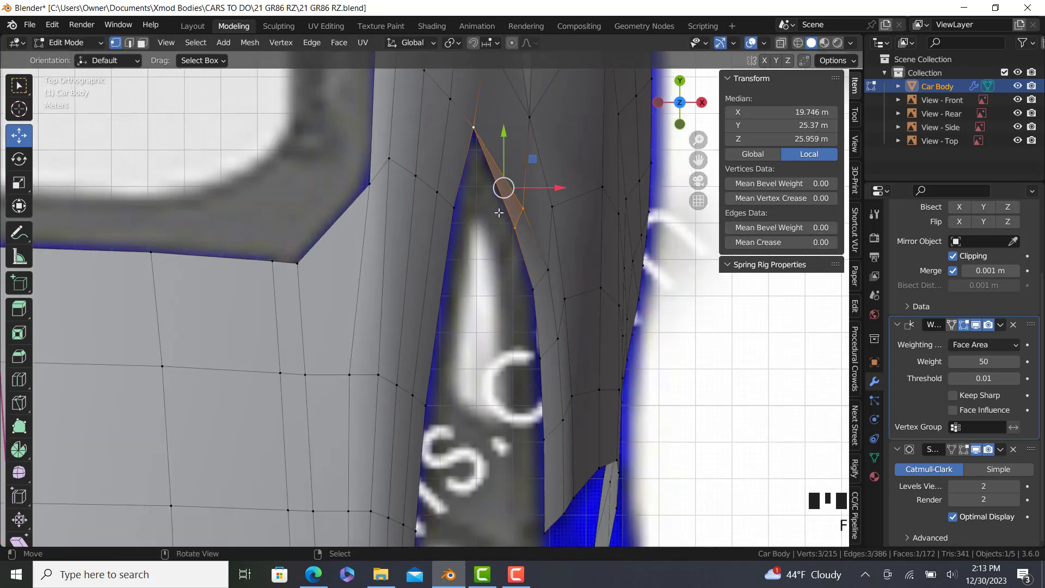
right_click(515, 228)
key(g)
key(x)
click(578, 362)
Step: Select the vertex row along the window's lower edge and move it about 0.09 m inward along X
middle_drag(547, 395, 511, 306)
ctrl+right_click(505, 311)
key(g)
key(x)
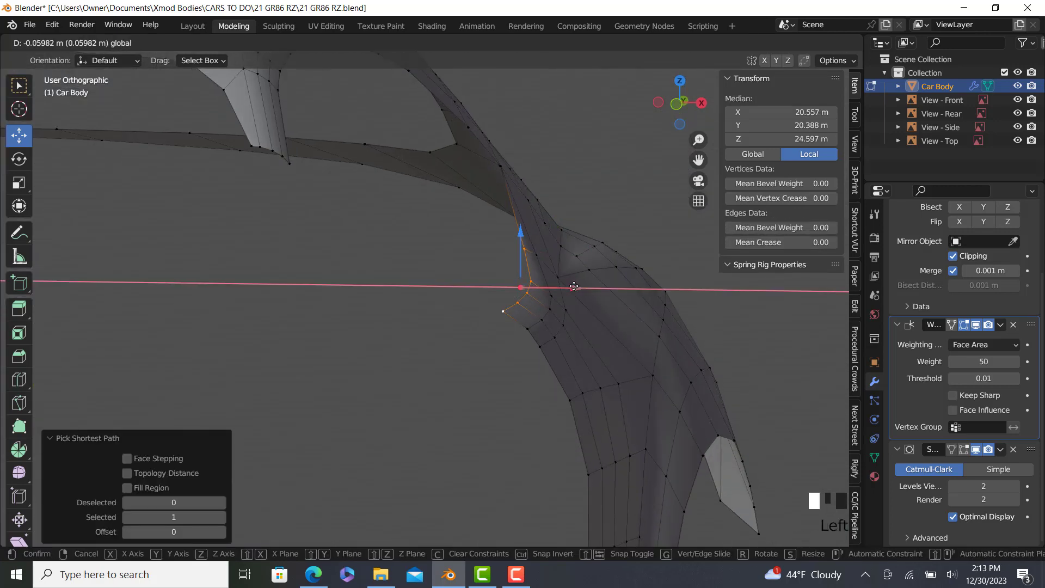
drag(573, 287, 573, 286)
Step: Examine the smoothed quarter panel and its new window edge against the side blueprint, then resume mesh editing near the taillight
key(Tab)
key(KP_3)
key(Tab)
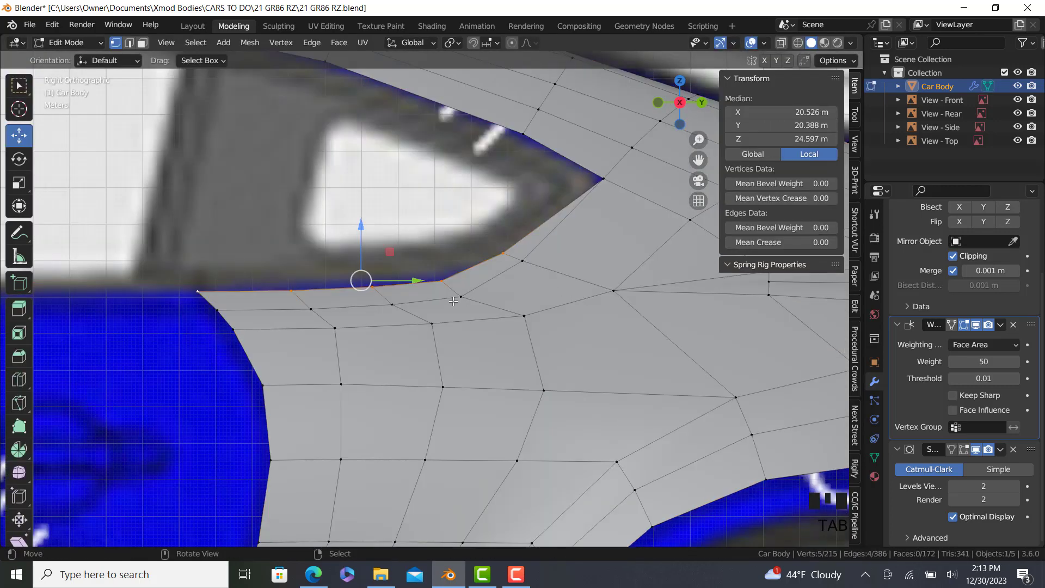
scroll(456, 302, down, 3)
scroll(285, 318, up, 2)
key(Tab)
scroll(447, 300, down, 7)
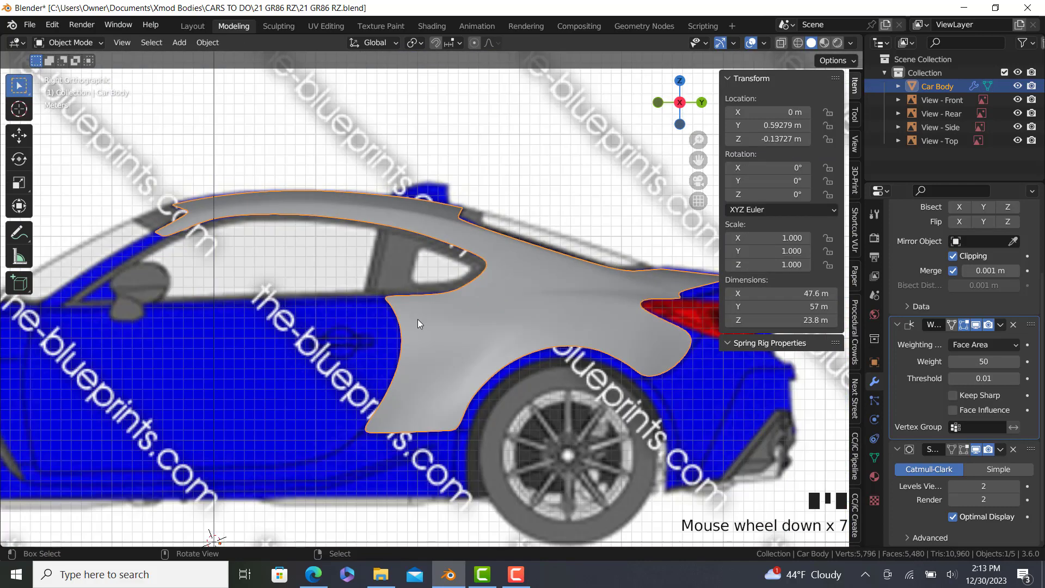
shift+middle_drag(417, 319, 544, 272)
key(Tab)
scroll(507, 343, up, 1)
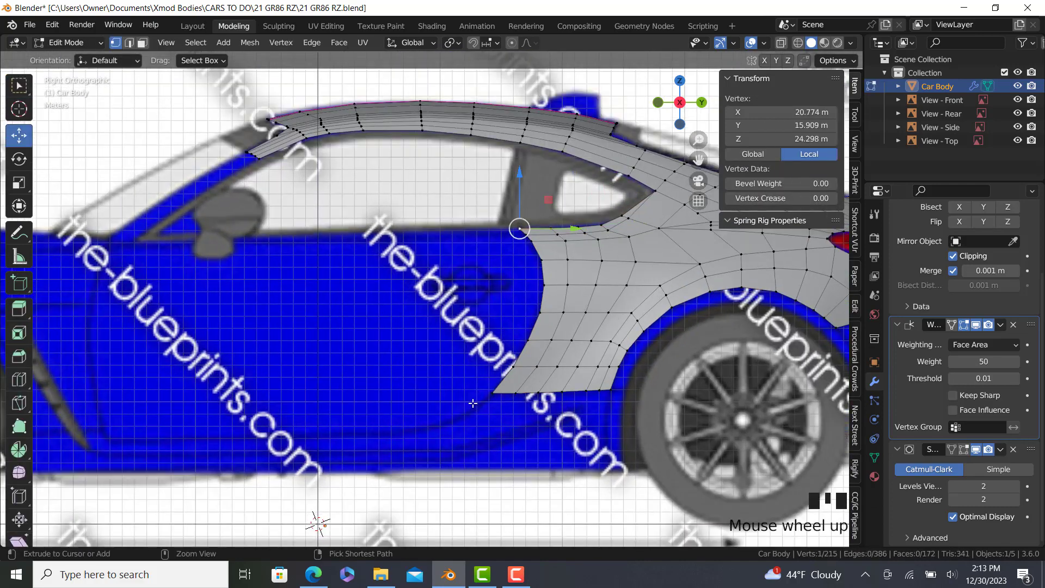
ctrl+right_click(477, 421)
scroll(476, 420, down, 3)
shift+middle_drag(550, 305, 487, 329)
scroll(476, 316, up, 2)
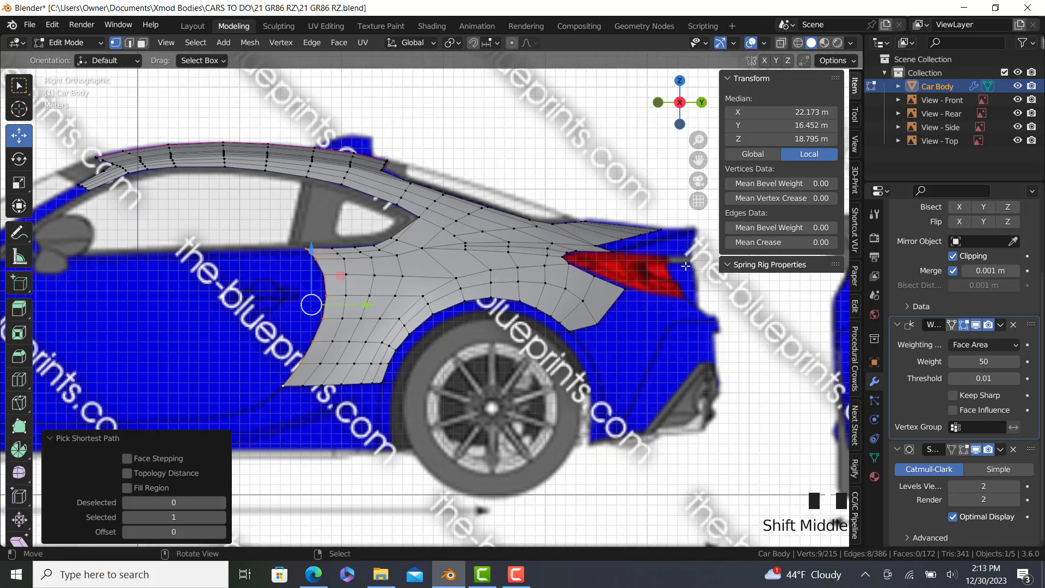
key(Tab)
scroll(643, 252, up, 3)
key(Tab)
shift+middle_drag(644, 252, 504, 368)
Step: Extrude the trunk lid's rear edge, from its outer vertex to the centreline, about 3.1 m rearward along Y
right_click(462, 311)
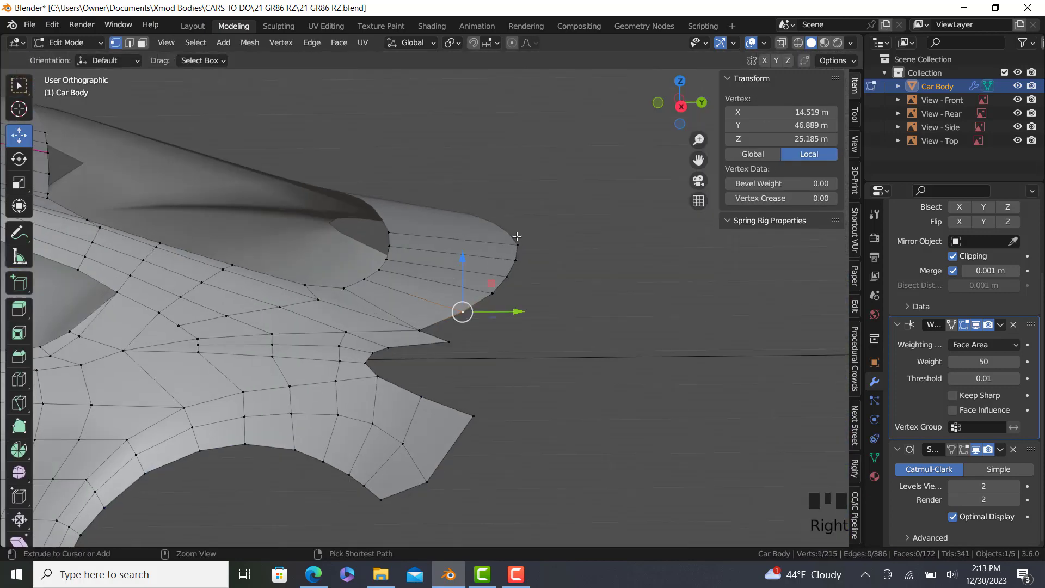
ctrl+right_click(516, 237)
key(KP_7)
shift+middle_drag(517, 237, 466, 310)
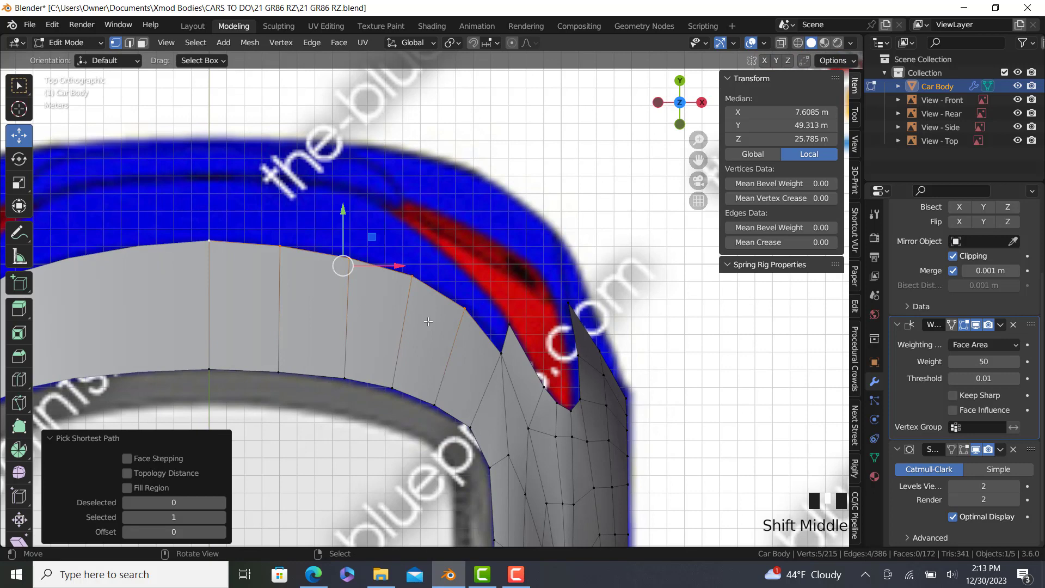
key(KP_3)
key(e)
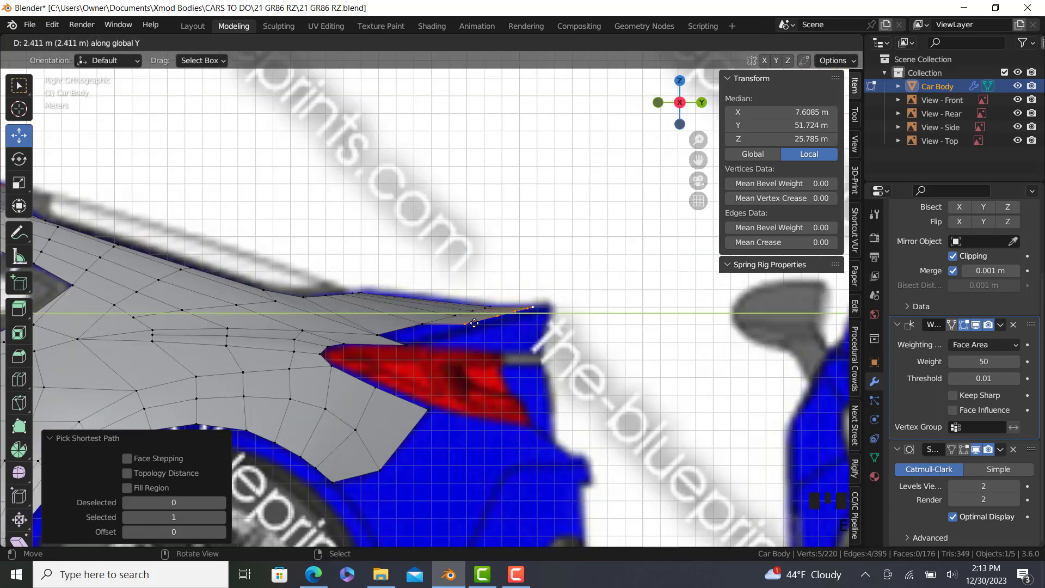
click(483, 322)
Step: Raise the extruded trunk edge about 0.06 m, move it about 0.11 m rearward, and scale it along Z to 1.188
scroll(506, 304, up, 2)
drag(527, 265, 527, 263)
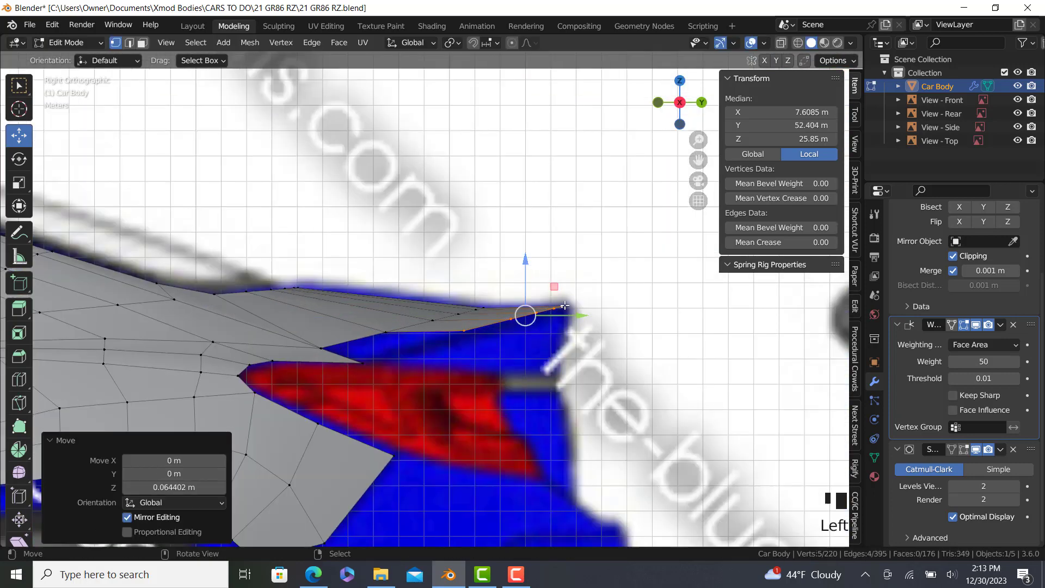
drag(580, 316, 583, 316)
key(s)
key(z)
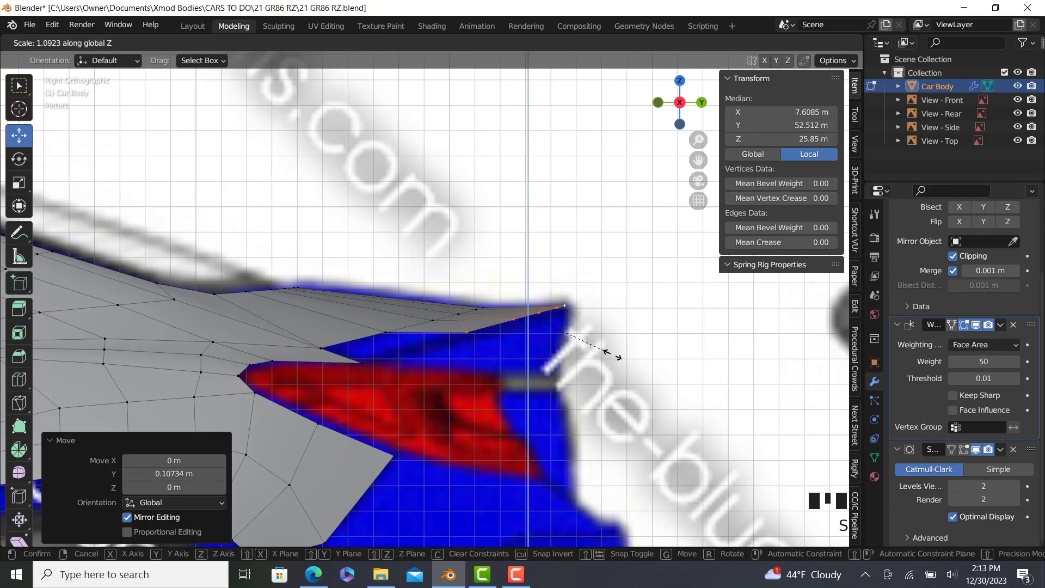
click(617, 359)
Step: In wireframe top view, move the trunk edge's inner vertices rearward to follow the curved spoiler line on the blueprint
key(KP_7)
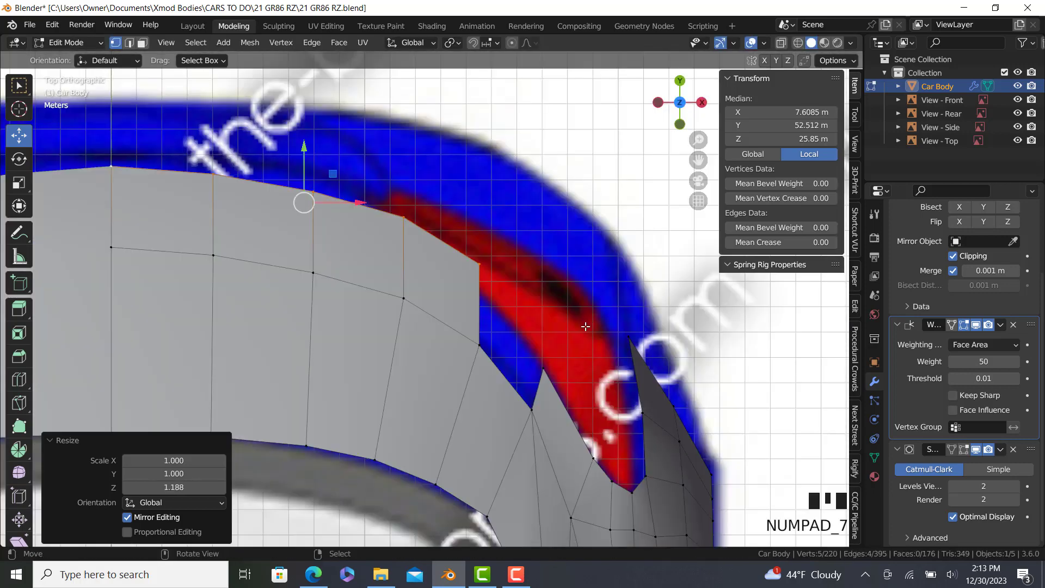
key(z)
shift+middle_drag(493, 299, 347, 233)
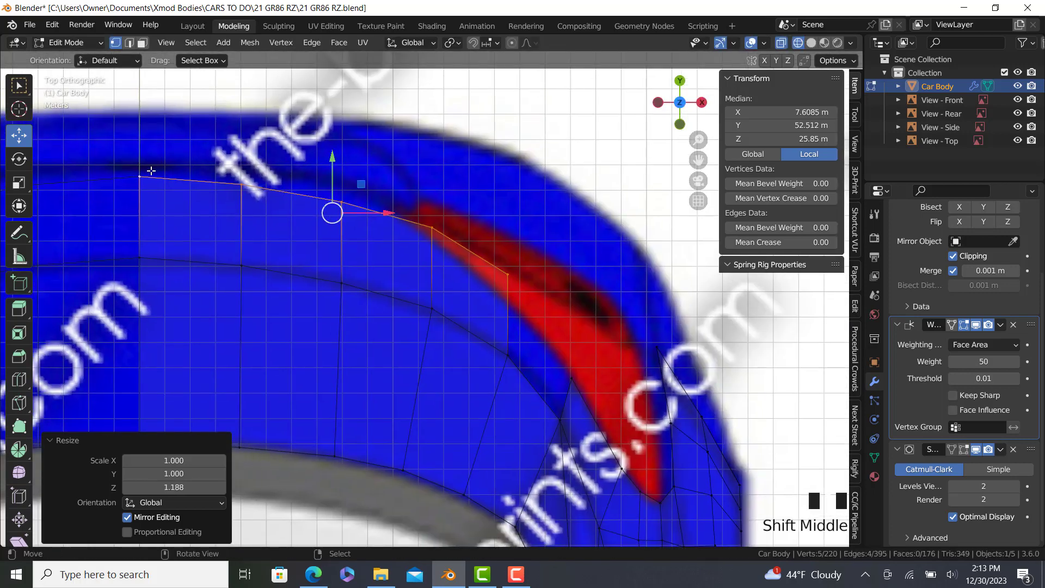
right_click(140, 175)
ctrl+right_click(241, 185)
drag(191, 142, 191, 131)
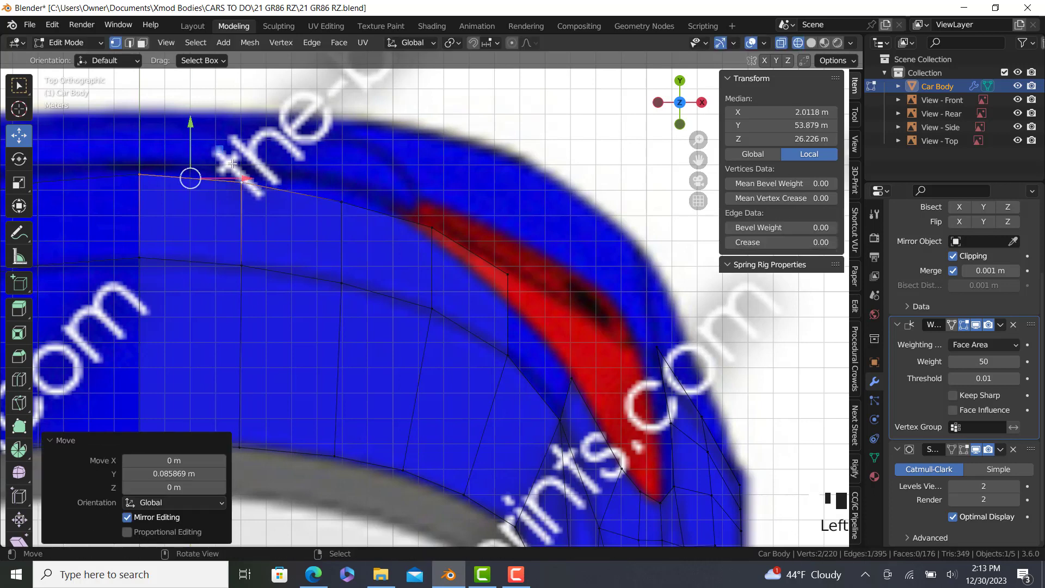
right_click(243, 181)
ctrl+right_click(340, 201)
drag(301, 147, 343, 153)
Step: Move the trunk edge's outer vertices forward along the taillight outline, the outermost by about 0.71 m, and fill the gap beside it with a face
right_click(341, 196)
right_click(394, 241)
right_click(433, 231)
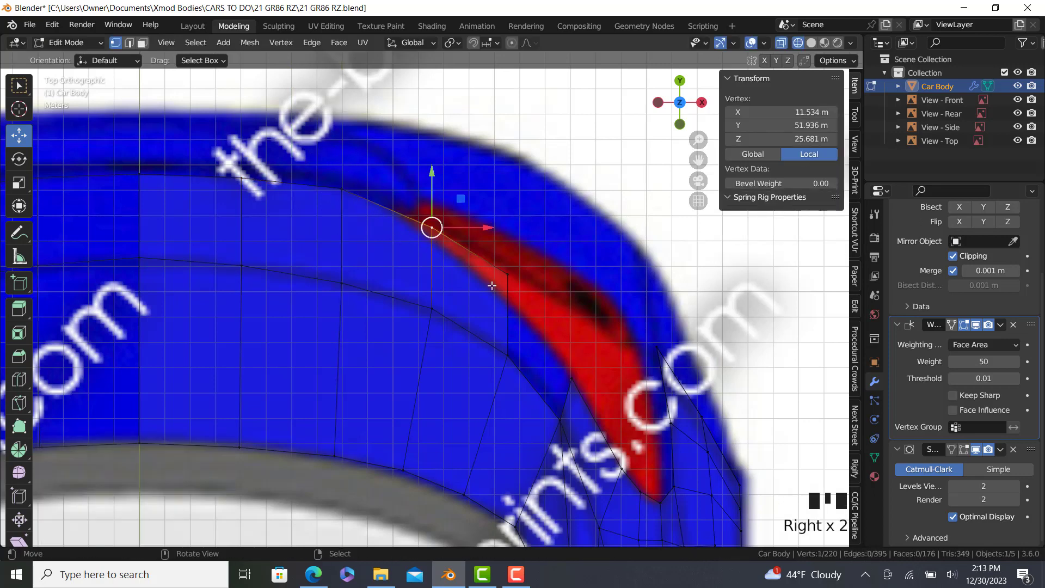
ctrl+right_click(498, 281)
drag(474, 202, 469, 205)
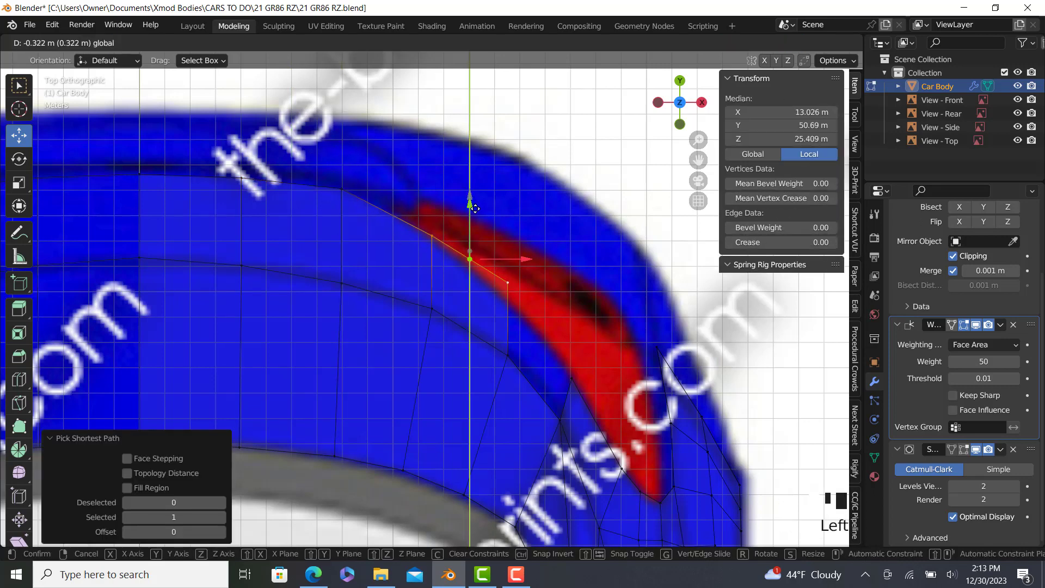
right_click(508, 282)
drag(511, 240, 516, 257)
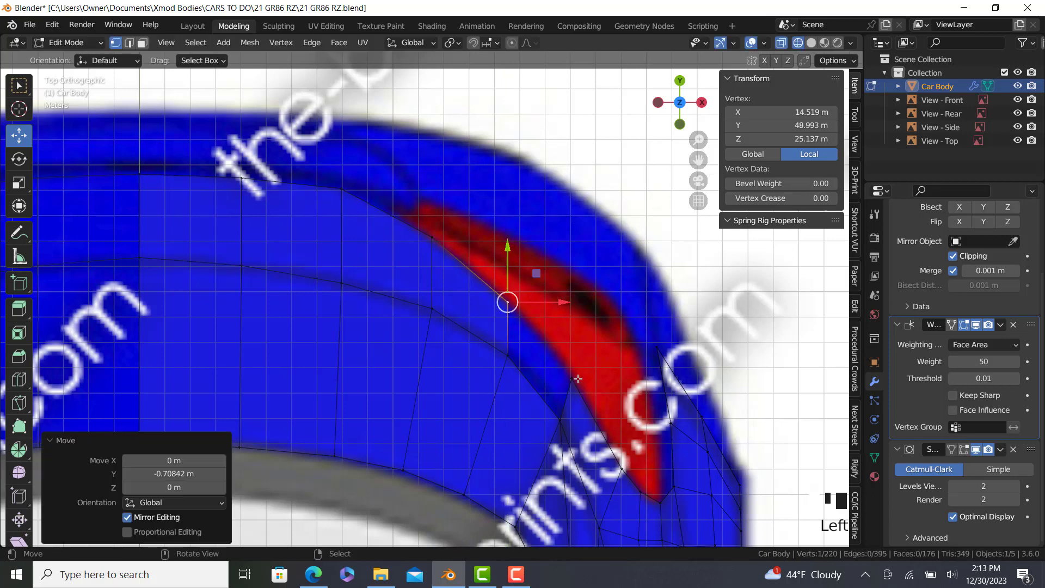
ctrl+right_click(577, 378)
key(f)
Step: In side view, lower the trunk edge's outermost vertex and its neighbour, the neighbour by about 0.22 m, then return to solid shading
right_click(505, 289)
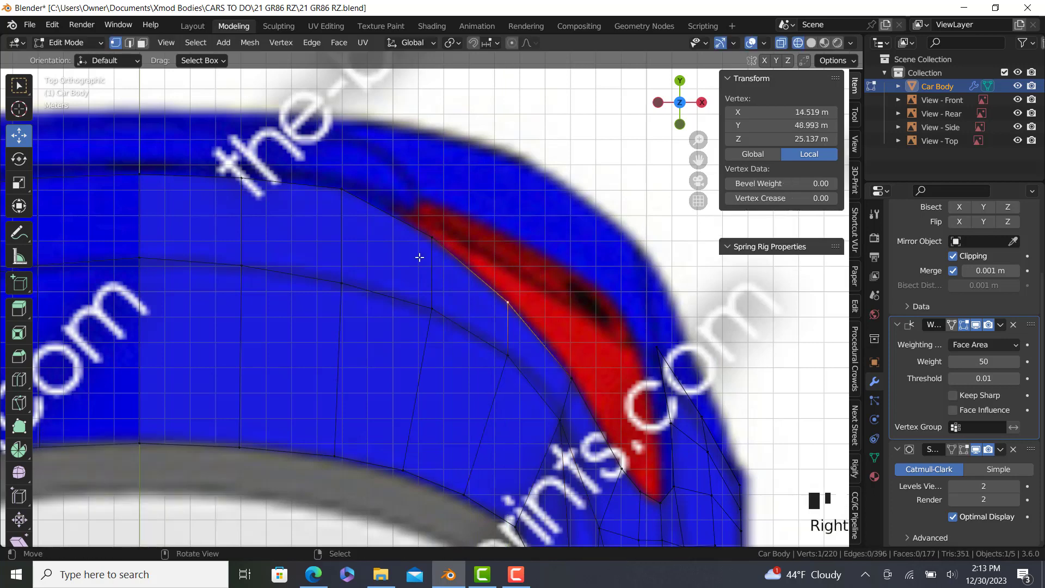
ctrl+right_click(140, 174)
key(KP_3)
scroll(414, 346, up, 2)
right_click(439, 333)
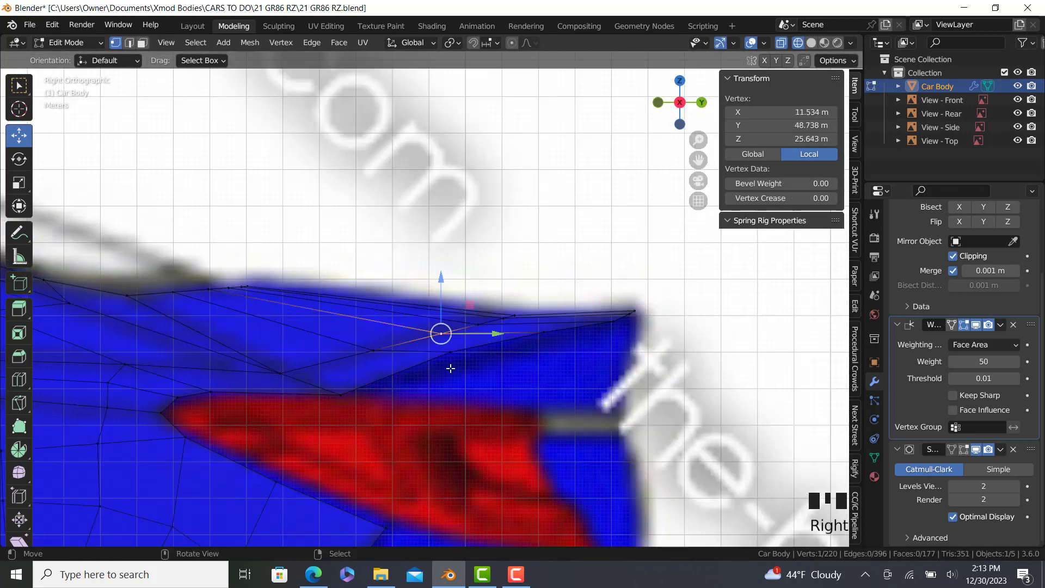
right_click(450, 353)
drag(452, 301, 452, 313)
right_click(544, 332)
mouse_move(544, 282)
mouse_down()
mouse_move(542, 292)
mouse_move(560, 294)
mouse_up()
scroll(560, 294, up, 4)
key(z)
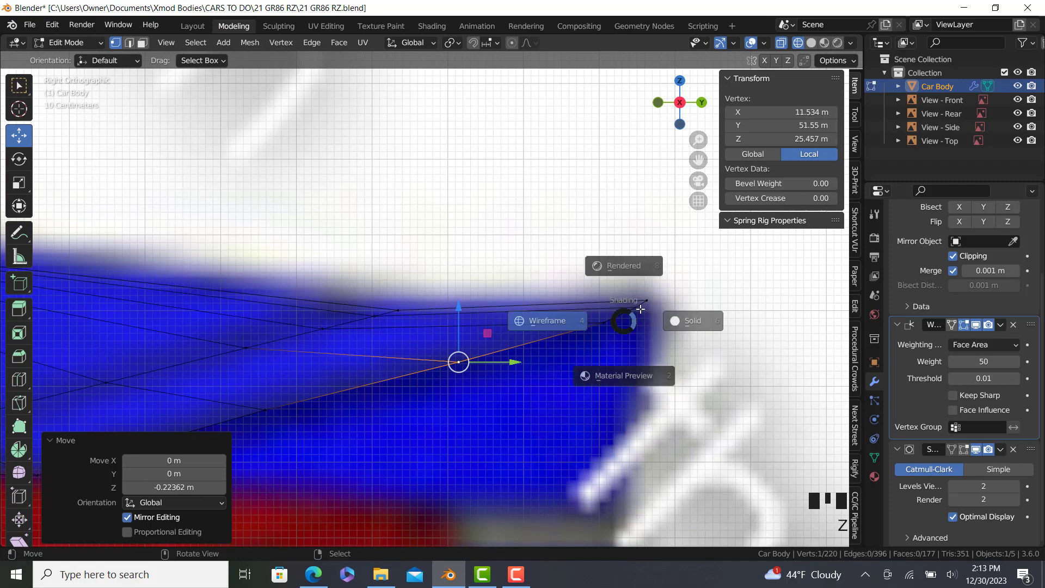
scroll(559, 343, down, 7)
scroll(559, 343, down, 1)
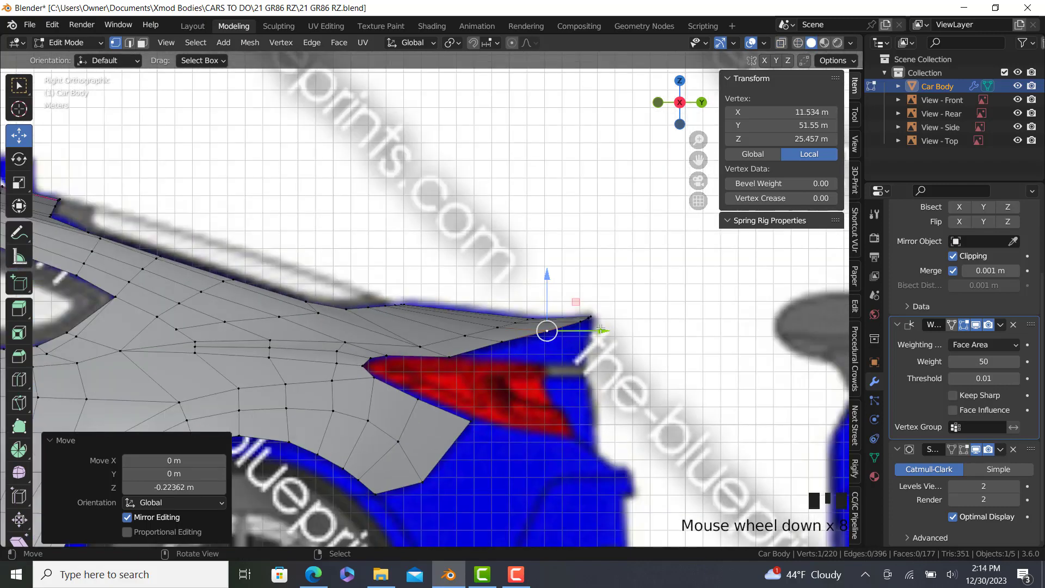
Step: Extrude the four inner vertices of the trunk's rear edge about 2.3 m downward and flatten the new edge to zero along Z
middle_drag(600, 330, 635, 303)
right_click(591, 317)
ctrl+right_click(539, 335)
key(KP_3)
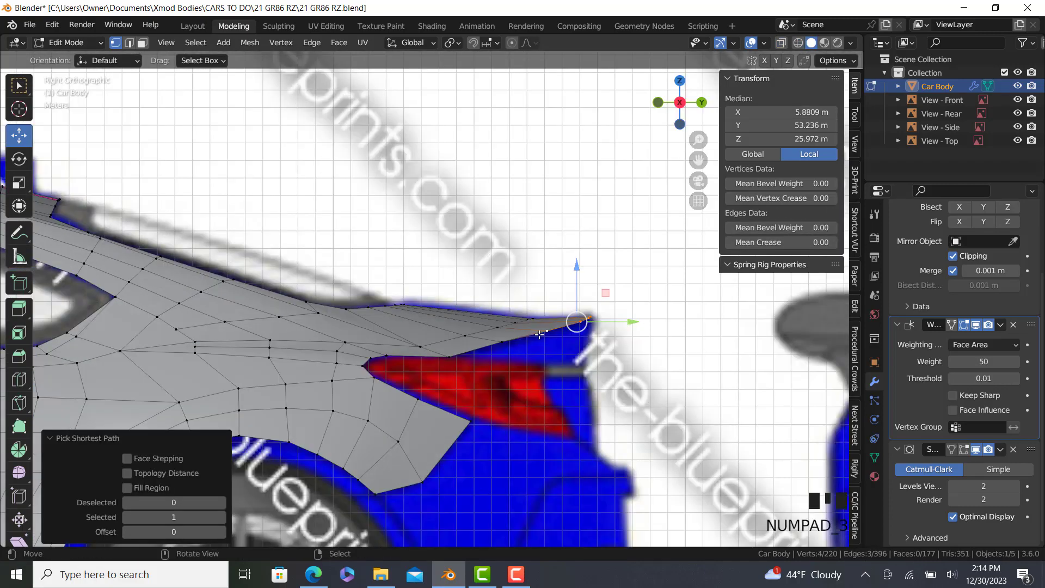
scroll(604, 302, up, 5)
key(e)
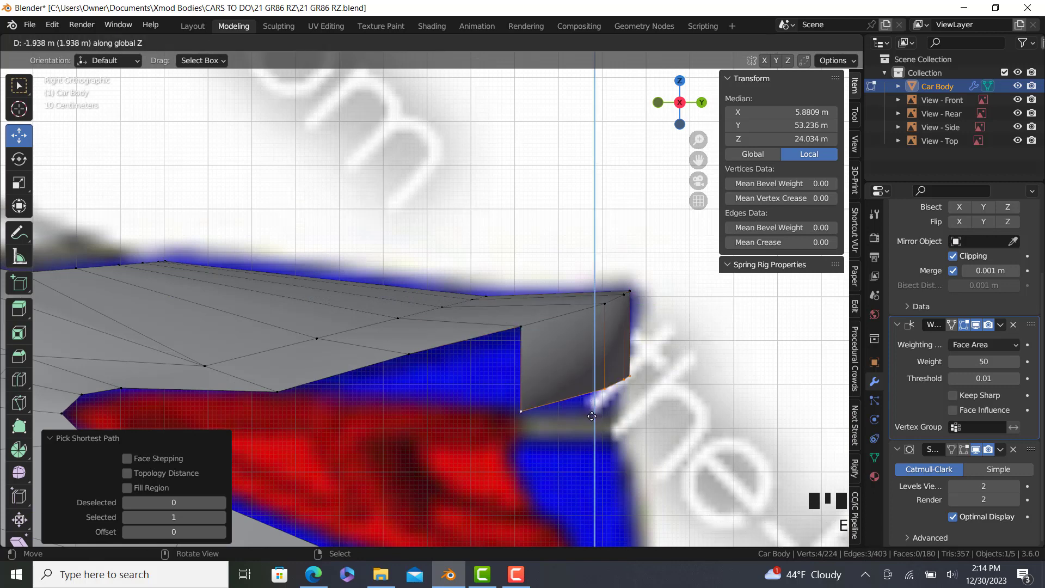
click(591, 425)
key(s)
key(z)
key(0)
click(593, 422)
Step: In wireframe, scale the new lower edge to 0.852 and move it about 0.27 m forward and 0.24 m down to the trim line
key(z)
key(4)
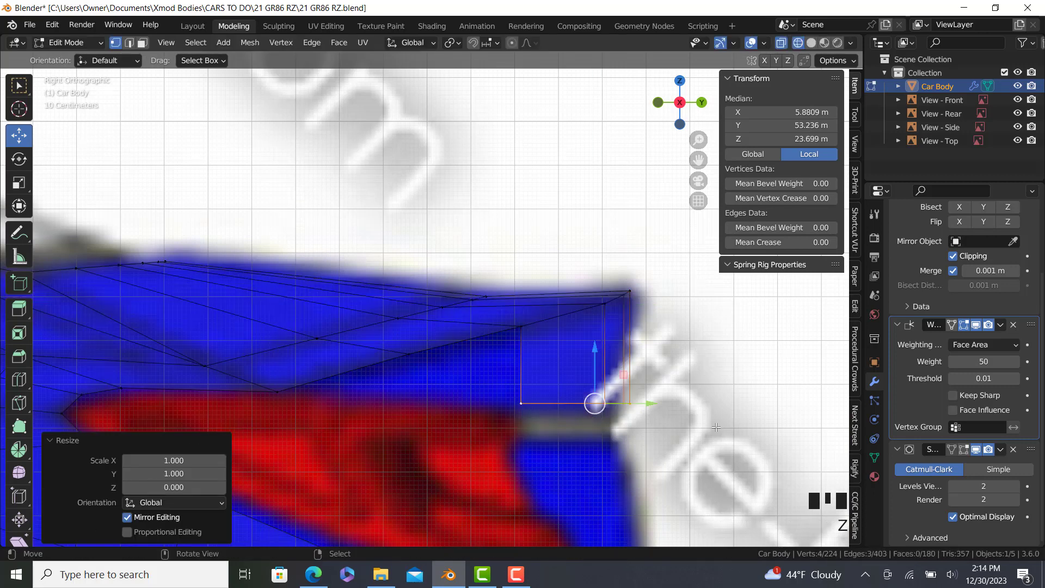
key(s)
click(697, 424)
key(g)
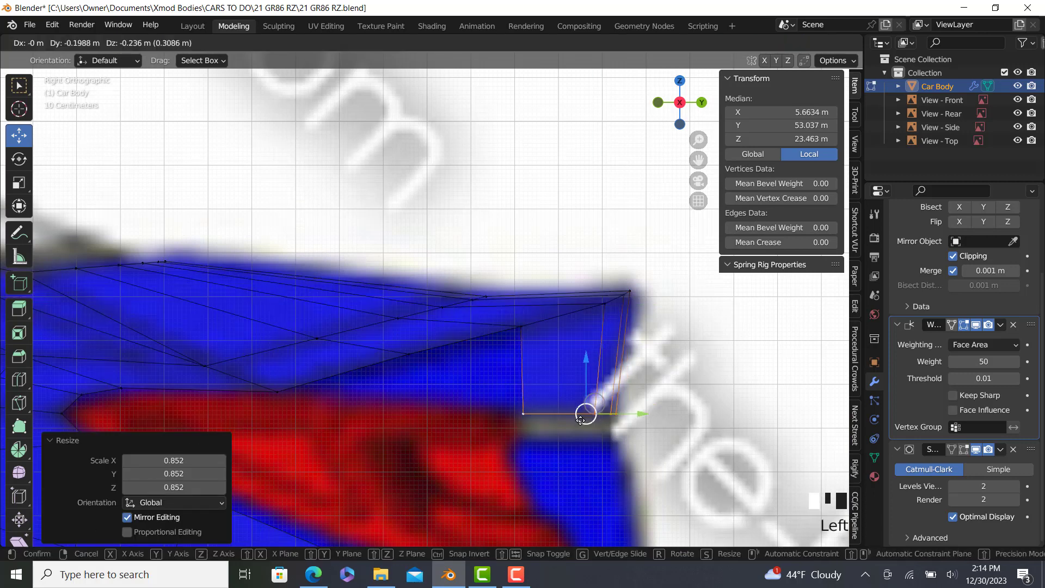
click(577, 421)
Step: In rear view, widen the trunk's lower edge along X by a factor of about 1.3 and shift it about 0.15 m outward toward the taillight
key(KP_1)
key(KP_9)
scroll(635, 409, down, 4)
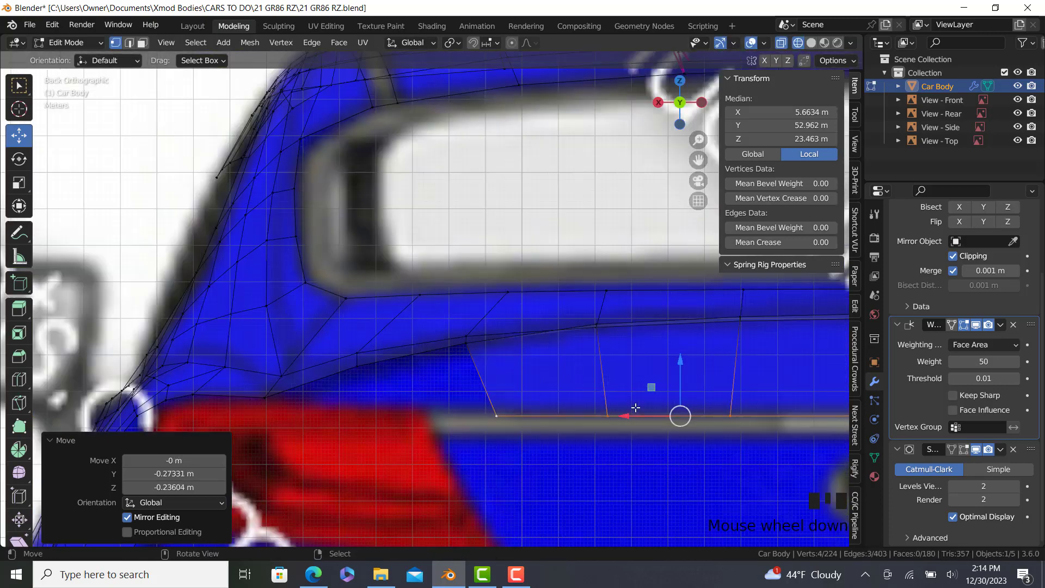
shift+middle_drag(691, 402, 429, 339)
key(s)
key(x)
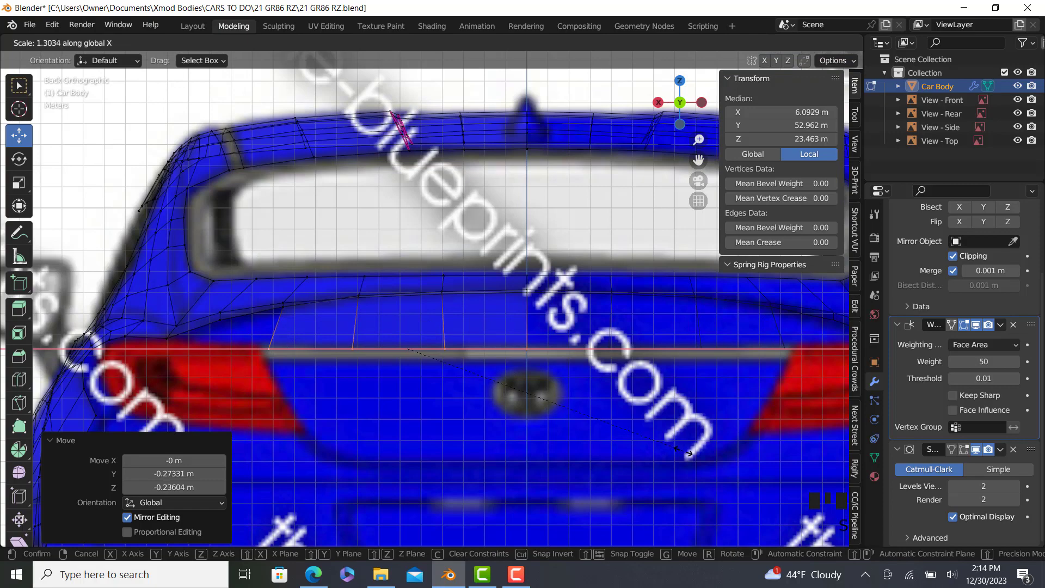
click(689, 453)
drag(349, 350, 356, 344)
key(KP_3)
scroll(447, 379, up, 7)
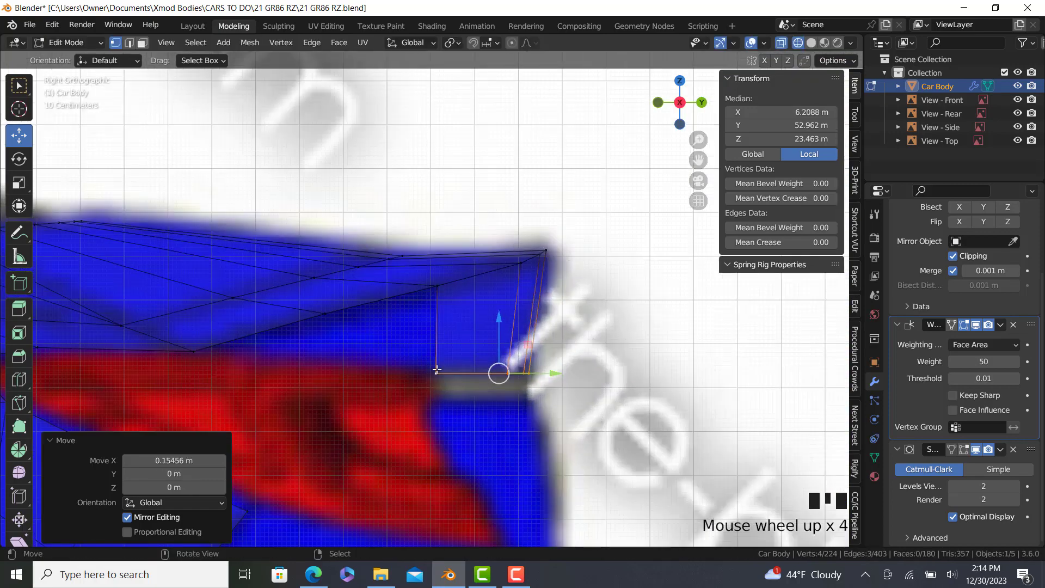
scroll(624, 368, down, 6)
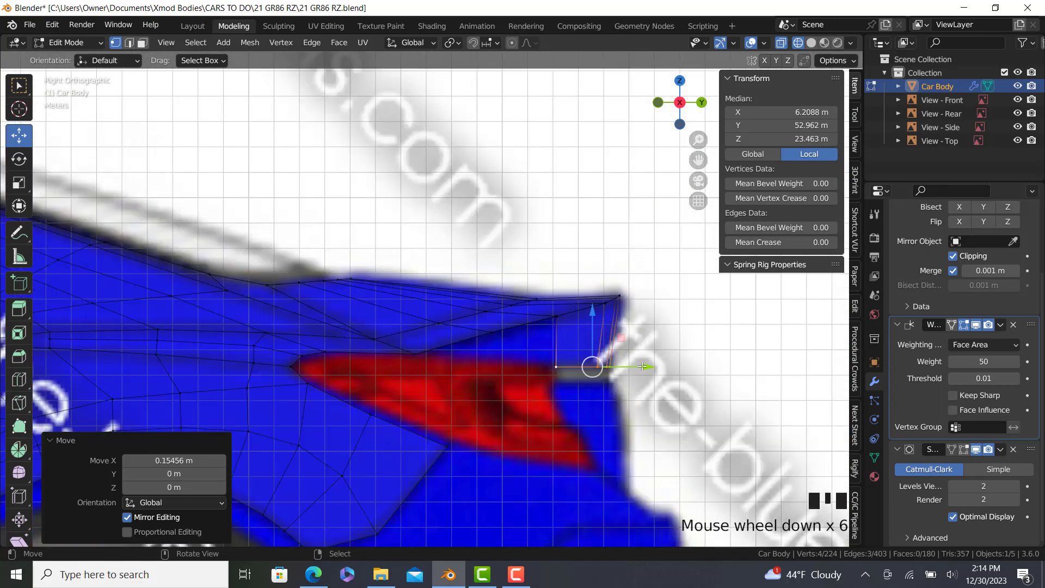
Step: Fill the gap between the outermost vertex of the trunk's lower edge and the quarter panel corner with a single face, then preview the surface
middle_drag(588, 368, 452, 449)
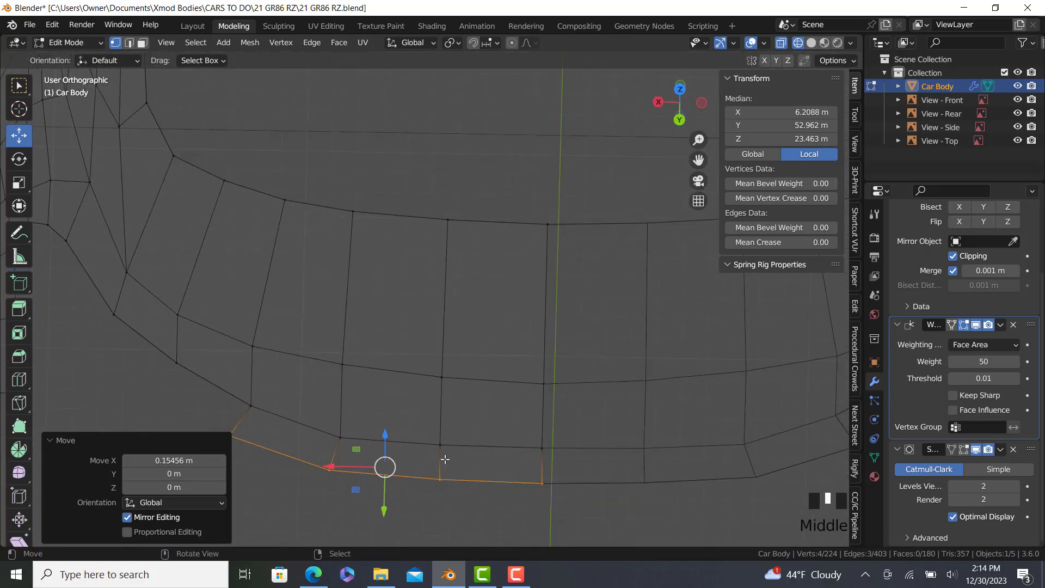
key(KP_3)
right_click(553, 365)
key(shift+z)
middle_drag(545, 364, 457, 400)
mouse_move(256, 433)
shift+middle_down()
mouse_move(243, 446)
mouse_move(366, 395)
shift+middle_up()
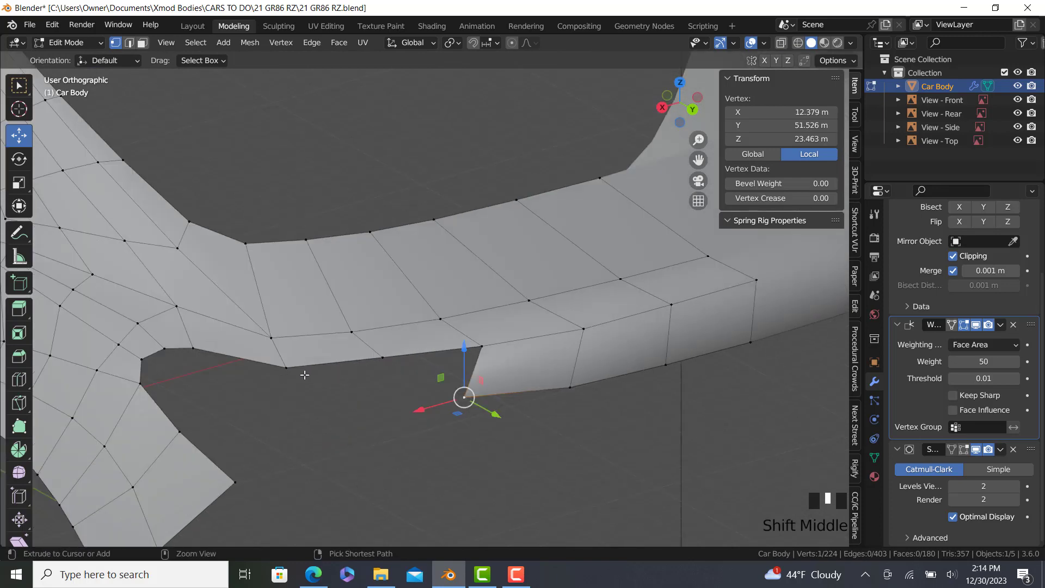
ctrl+right_click(287, 368)
key(Tab)
middle_drag(401, 376, 294, 413)
key(Tab)
Step: In top view, move the upper vertex at the trunk's corner slightly outward along X toward the taillight
key(KP_7)
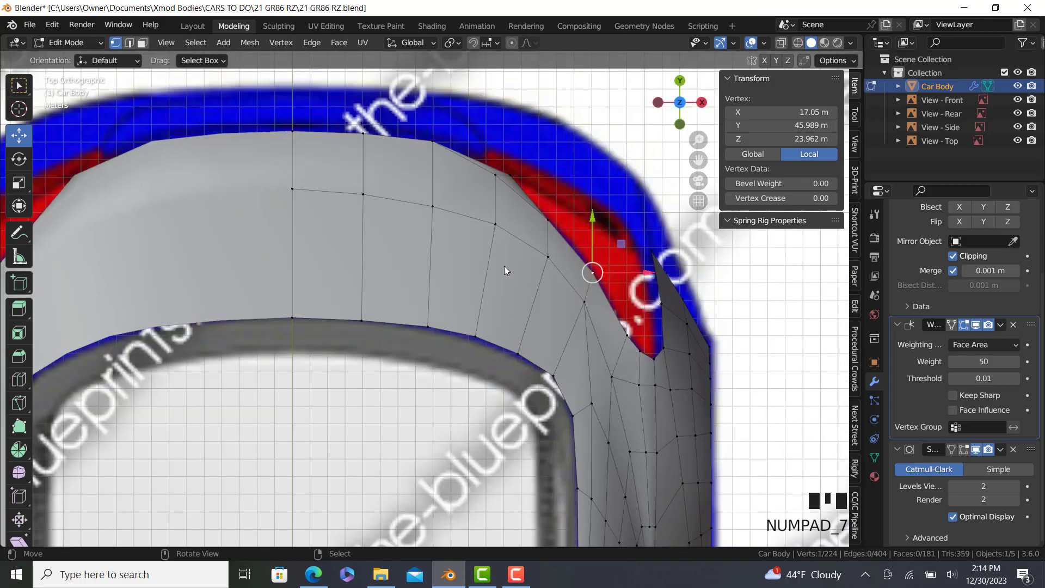
key(Tab)
scroll(564, 263, up, 2)
key(z)
shift+middle_drag(589, 235, 530, 266)
key(Tab)
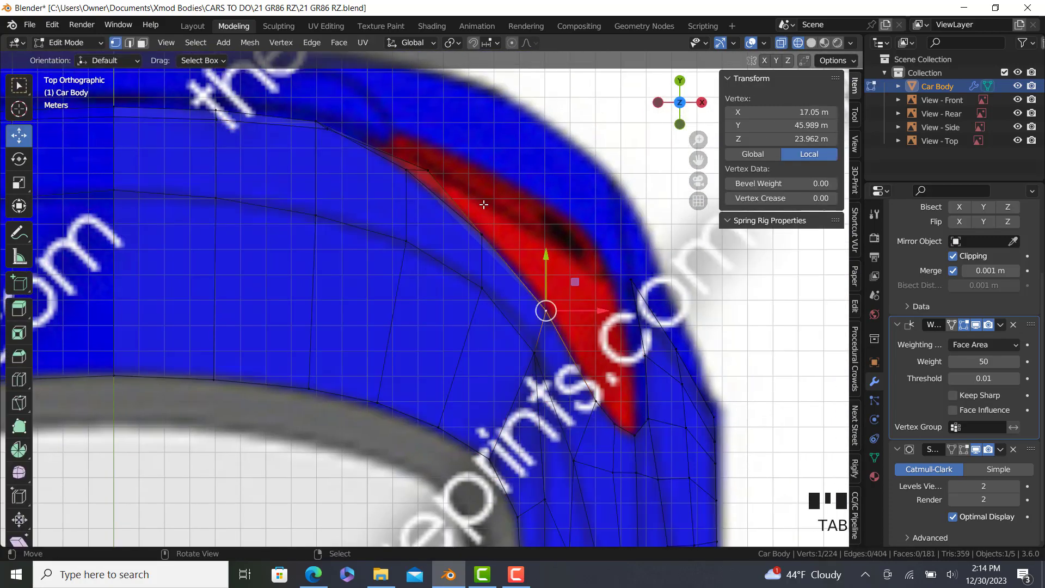
key(Tab)
key(Tab)
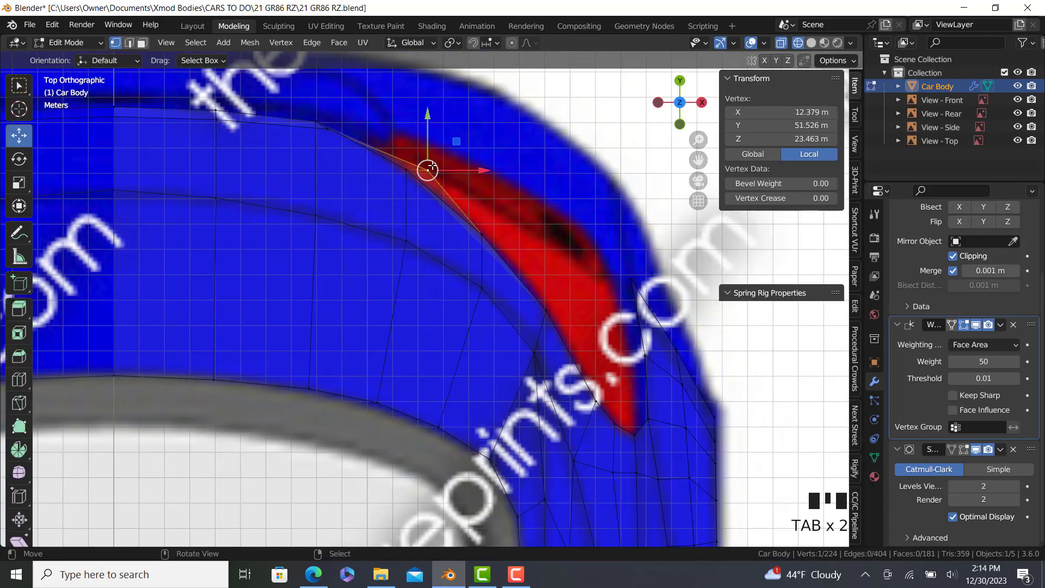
scroll(413, 168, up, 2)
key(Tab)
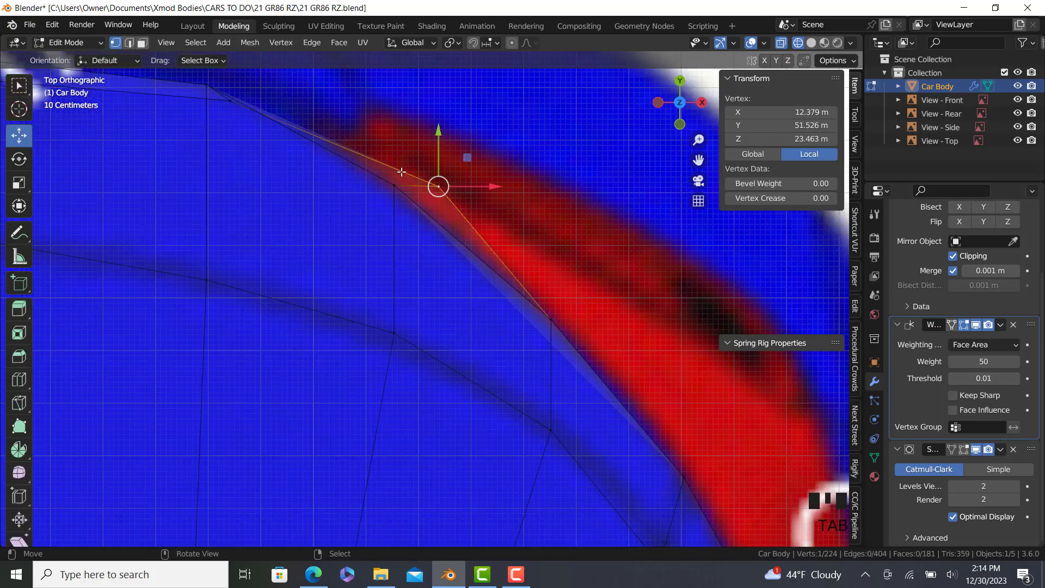
scroll(401, 171, down, 2)
key(z)
click(496, 171)
mouse_move(417, 188)
middle_down()
mouse_move(546, 376)
mouse_move(544, 325)
mouse_move(515, 244)
middle_up()
key(KP_7)
key(shift+z)
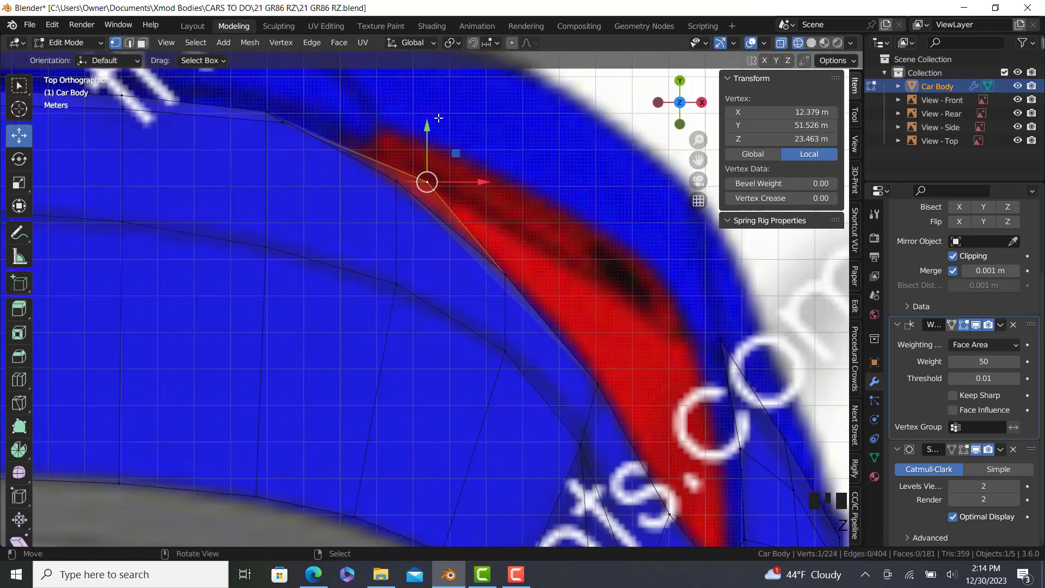
drag(476, 182, 450, 188)
key(Tab)
scroll(528, 230, down, 2)
key(shift+z)
mouse_move(528, 230)
middle_down()
mouse_move(390, 156)
mouse_move(576, 344)
mouse_move(506, 353)
middle_up()
middle_drag(506, 354, 422, 419)
Step: Delete the four-vertex face that bridges the trunk's corner and the quarter panel
key(Tab)
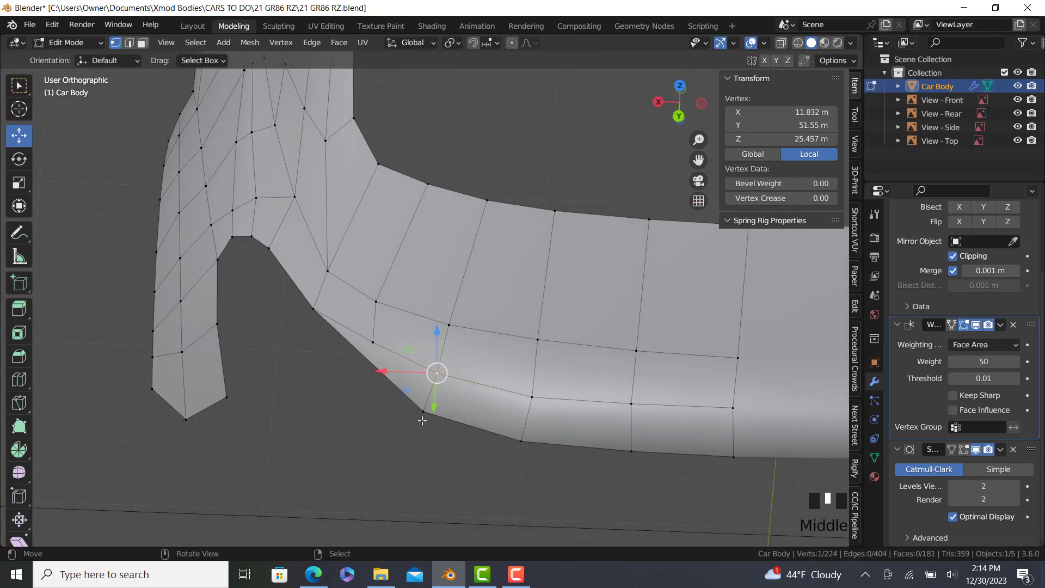
right_click(423, 414)
ctrl+right_click(438, 373)
ctrl+right_click(313, 309)
key(x)
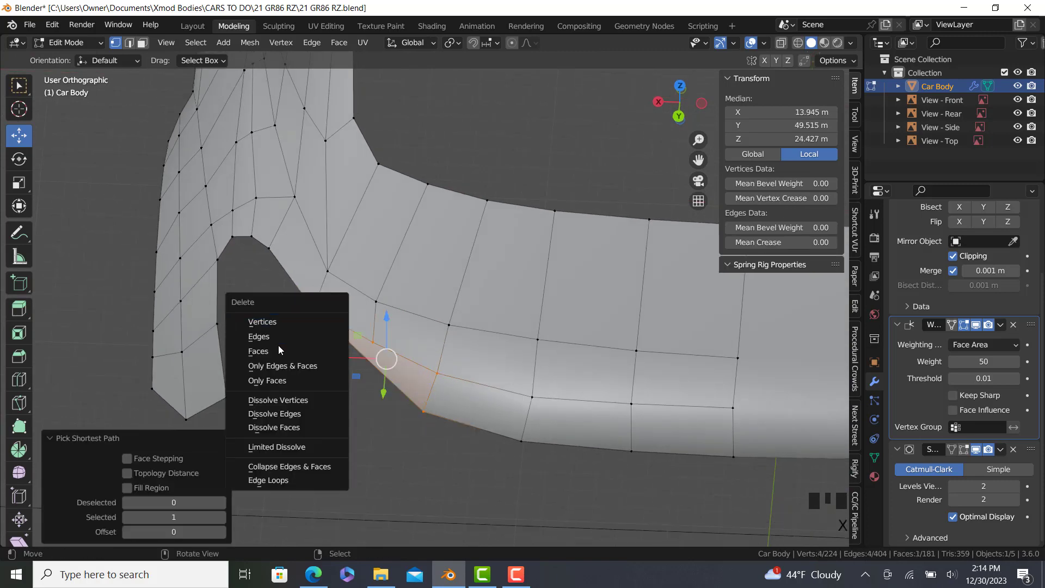
click(302, 350)
Step: In side view, extrude the middle vertex of the open edge above the taillight about 1.09 m straight down along Z
key(KP_3)
click(471, 318)
scroll(471, 316, up, 2)
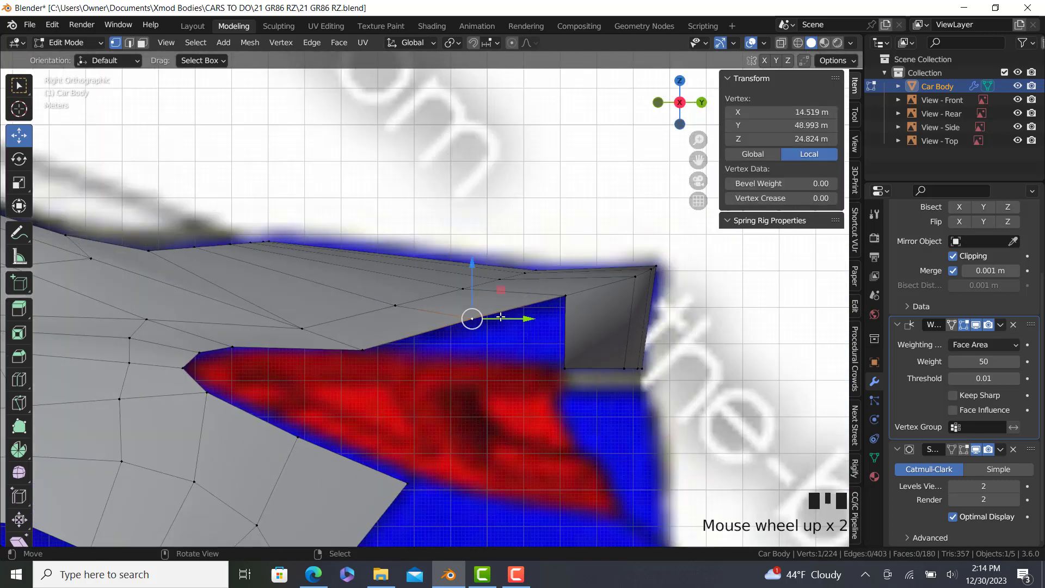
key(e)
key(z)
click(515, 359)
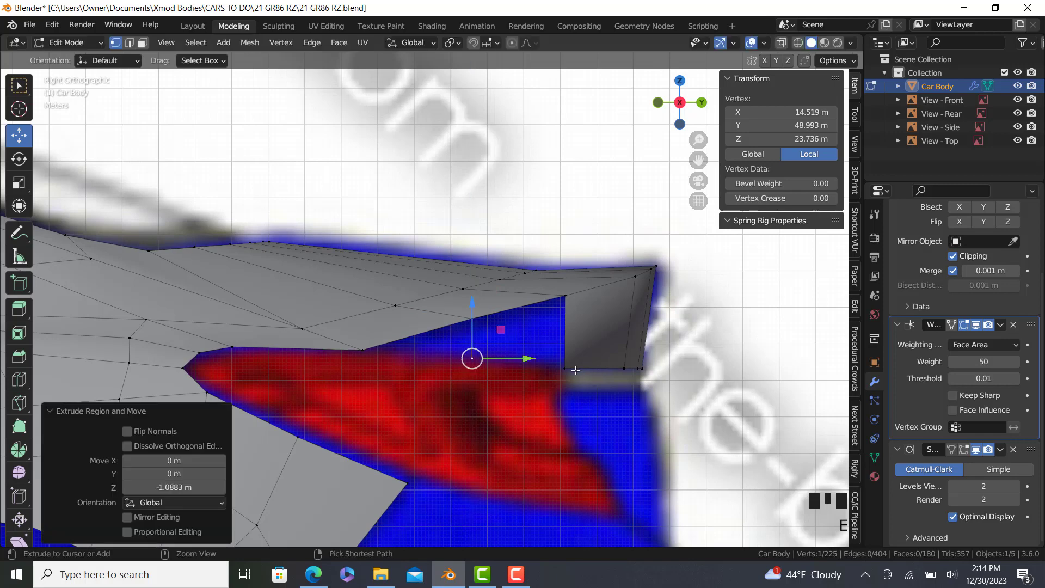
Step: Fill the two gaps above the taillight with faces, one to the trunk's lower corner and one to the quarter panel corner
ctrl+right_click(566, 368)
key(f)
right_click(472, 359)
ctrl+right_click(361, 351)
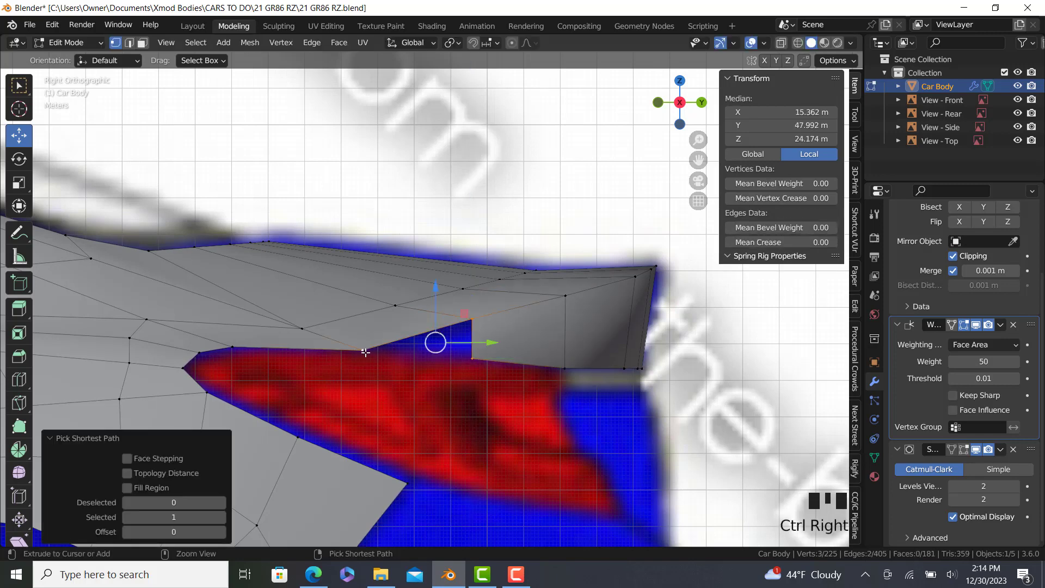
key(f)
Step: Check the GR86 rear photo in Edge, return to Blender and add a single horizontal loop cut across the trunk's rear face
click(471, 358)
click(314, 577)
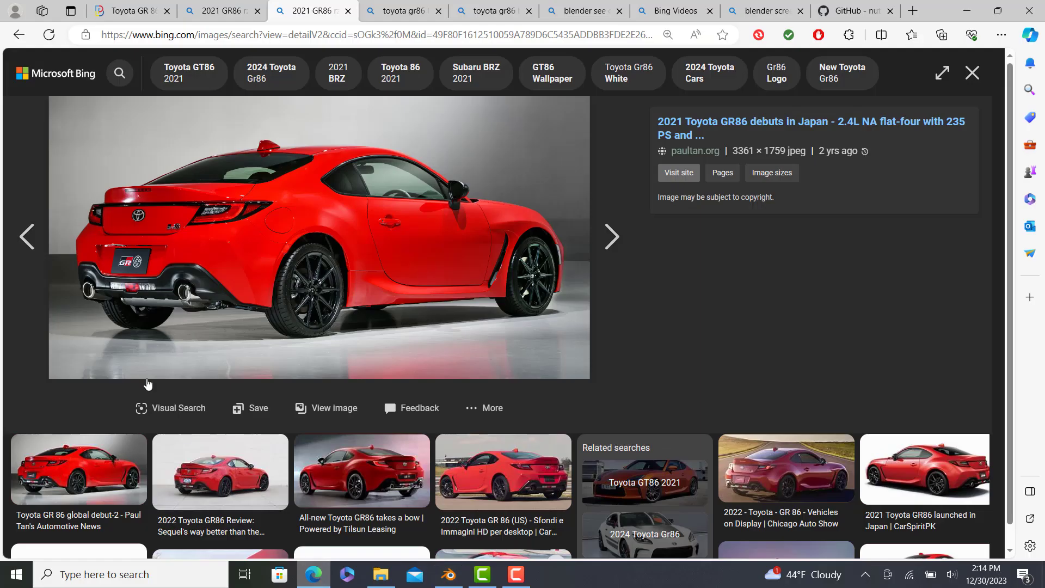
click(449, 574)
scroll(705, 321, up, 2)
click(19, 380)
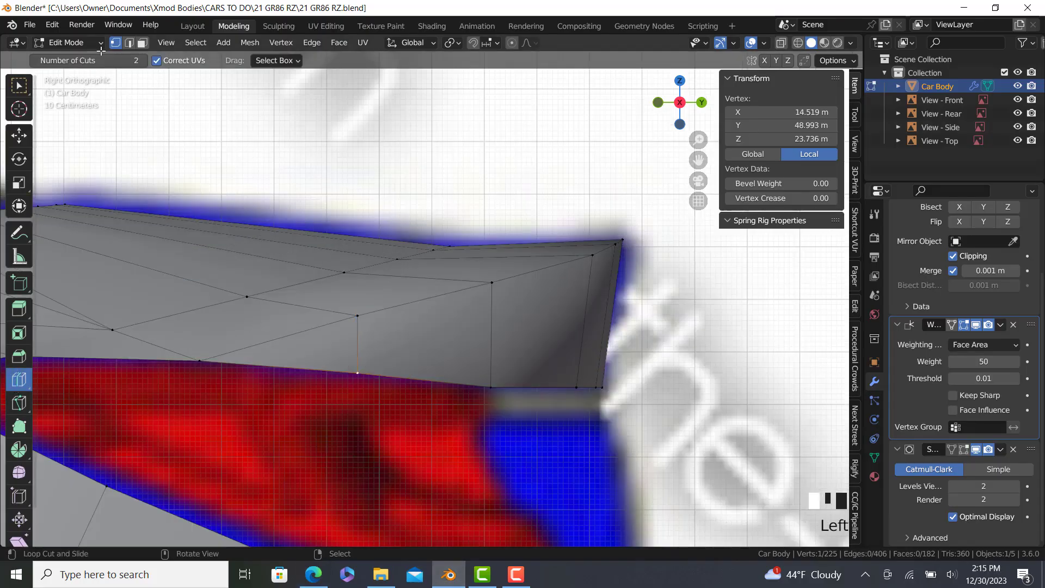
click(579, 313)
click(667, 389)
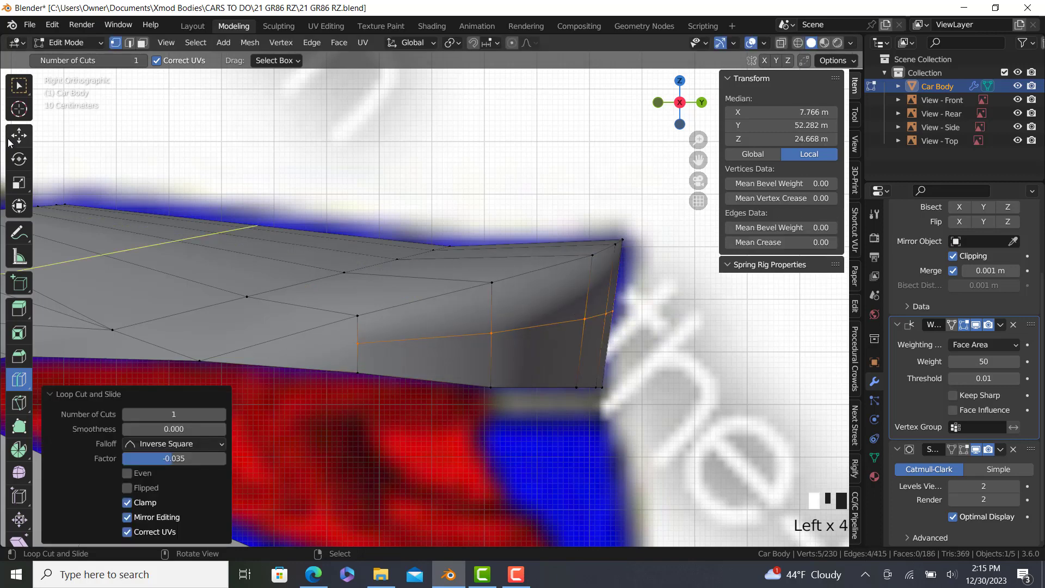
Step: Scale the new loop to 0.966 along Y and move it about 0.07 m forward, then preview the smoothed result
key(s)
key(y)
click(681, 431)
key(g)
key(y)
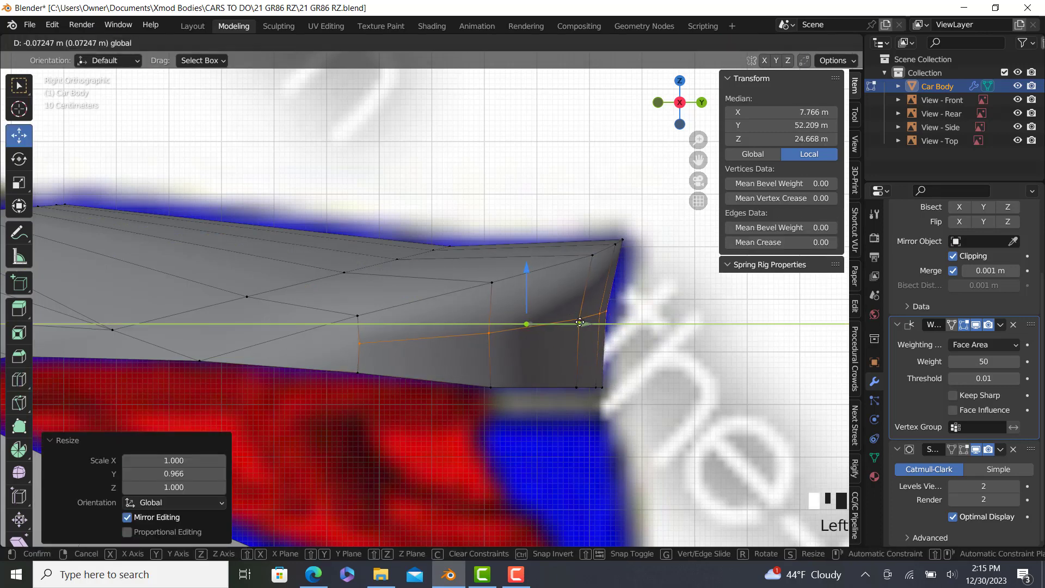
click(579, 323)
key(Tab)
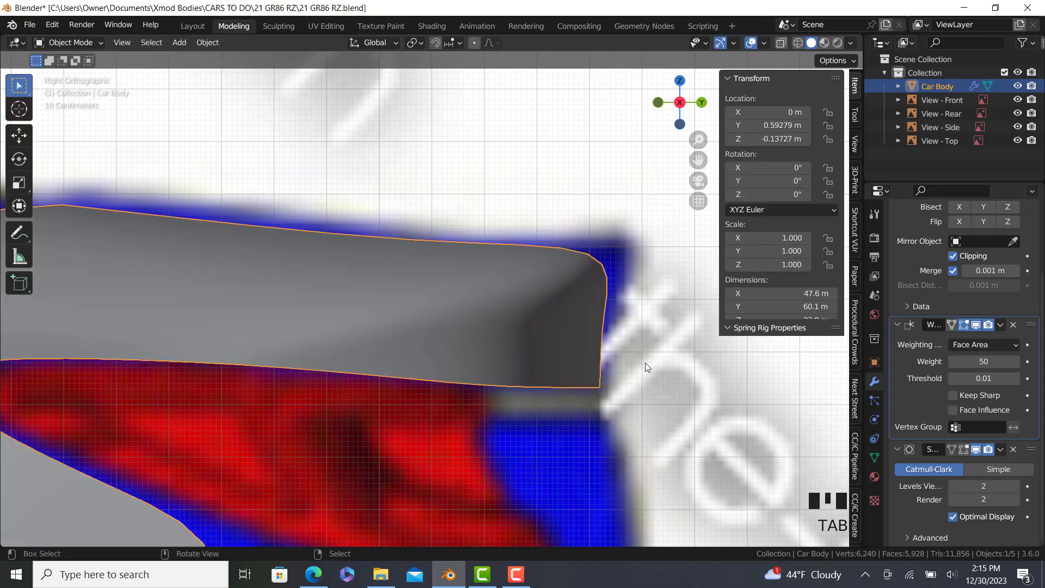
key(Tab)
Step: Select the trunk's upper rear edge from the centre out to the vertex above the taillight and shift it slightly rearward along Y
middle_drag(646, 365, 629, 238)
ctrl+right_click(628, 228)
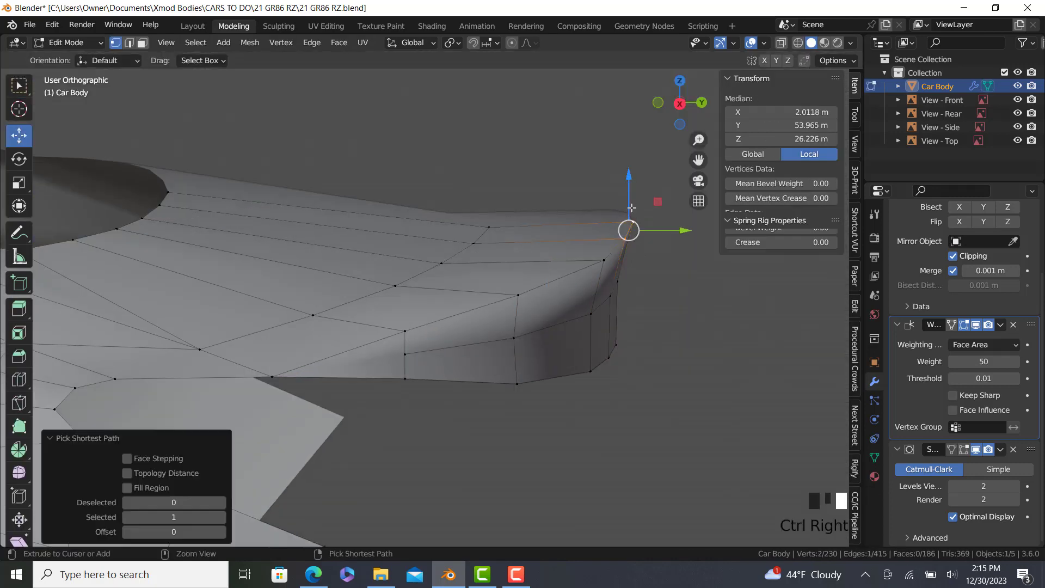
key(KP_3)
drag(666, 263, 663, 265)
middle_drag(647, 275, 665, 294)
ctrl+right_click(416, 333)
drag(573, 264, 581, 269)
key(Tab)
right_click(591, 391)
scroll(590, 392, down, 3)
middle_drag(571, 396, 528, 426)
scroll(528, 426, down, 1)
key(KP_3)
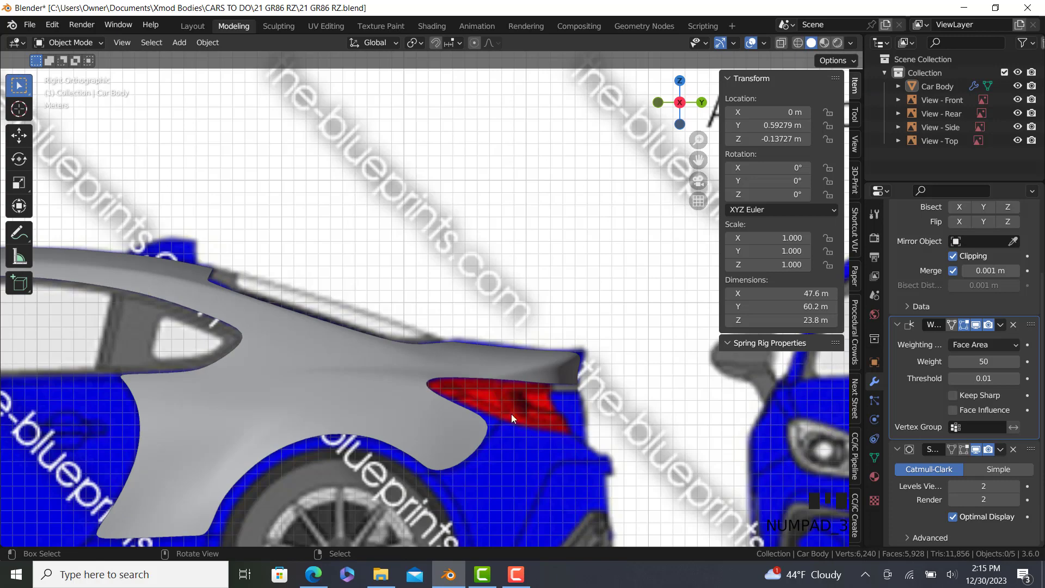
Step: Extend the upper rear edge selection to the quarter panel corner and set its mean crease to 0.50
scroll(570, 353, up, 4)
scroll(568, 330, up, 4)
key(Tab)
key(Tab)
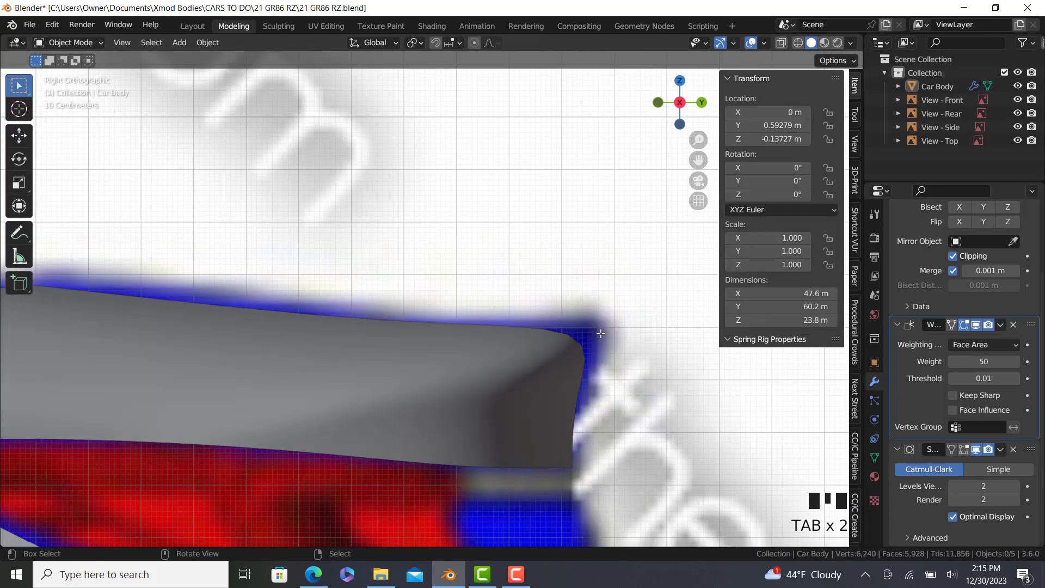
key(Tab)
key(Tab)
key(Tab)
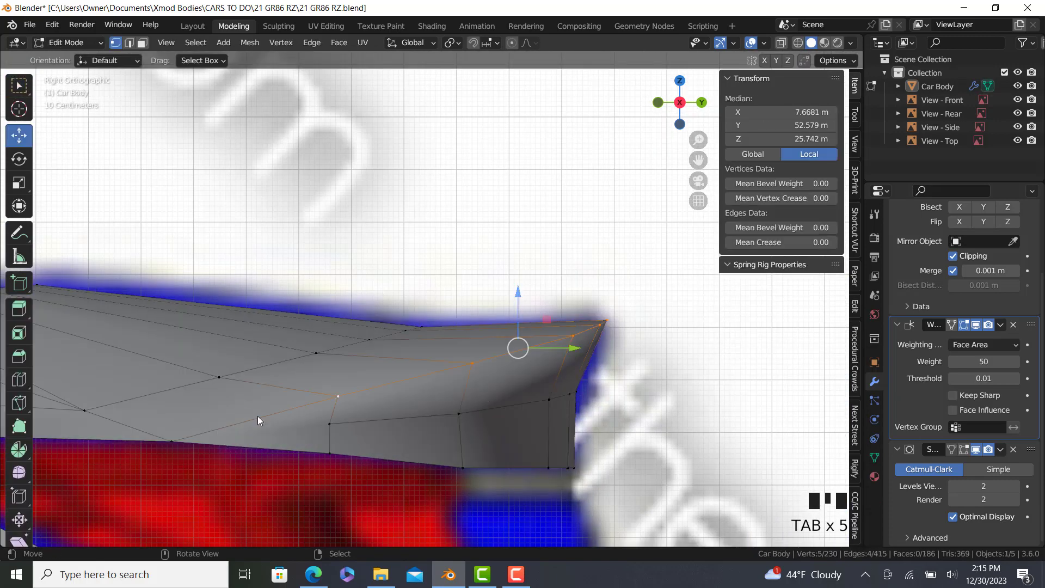
key(z)
key(z)
ctrl+right_click(170, 441)
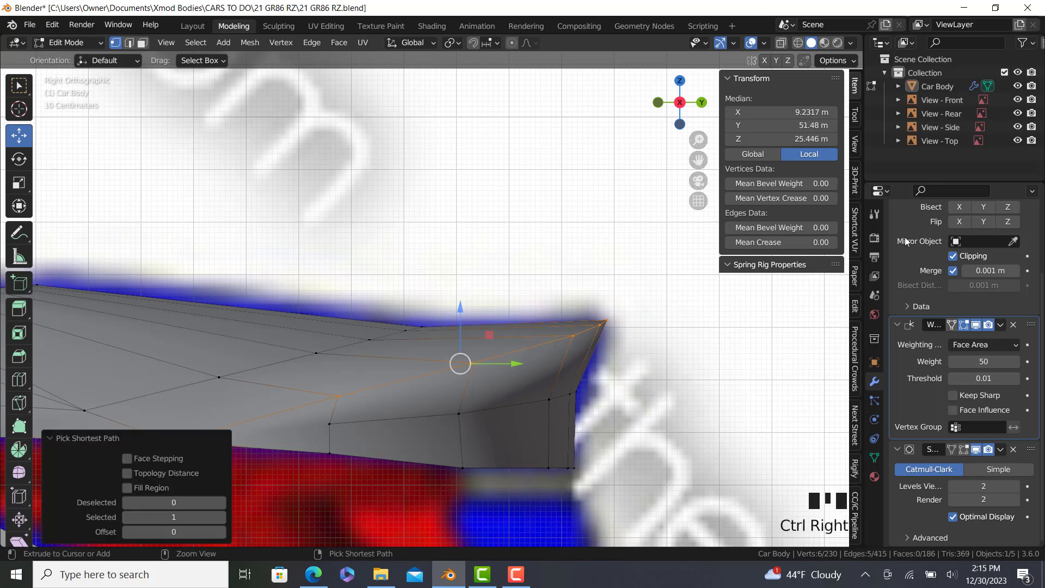
click(783, 243)
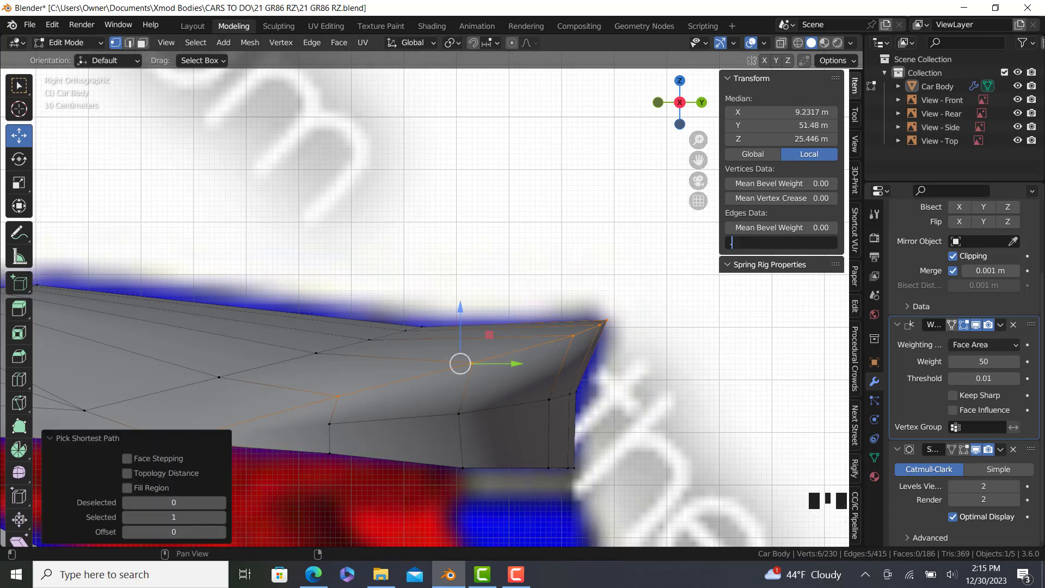
key(Return)
click(768, 242)
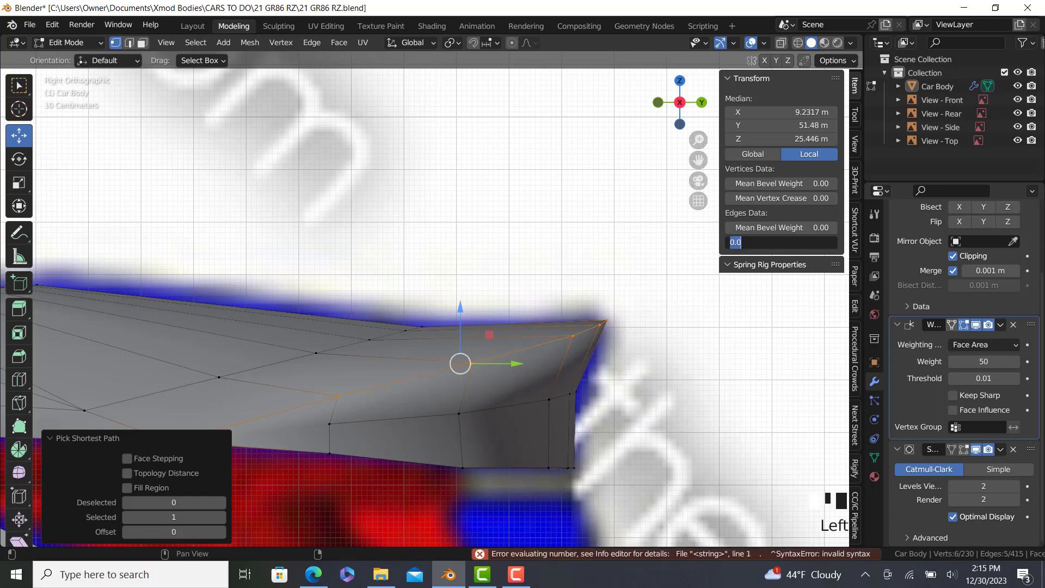
key(Escape)
key(Tab)
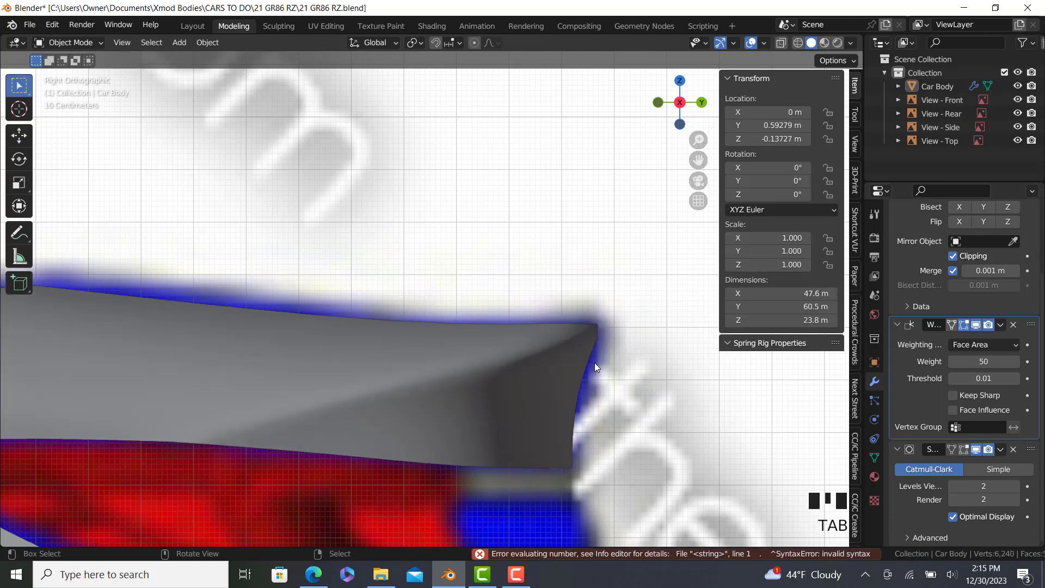
Step: Inspect the creased trunk edge from several angles and compare the rear body with the blueprint in side view
scroll(588, 348, down, 4)
middle_drag(582, 368, 389, 430)
key(Tab)
key(Tab)
key(Tab)
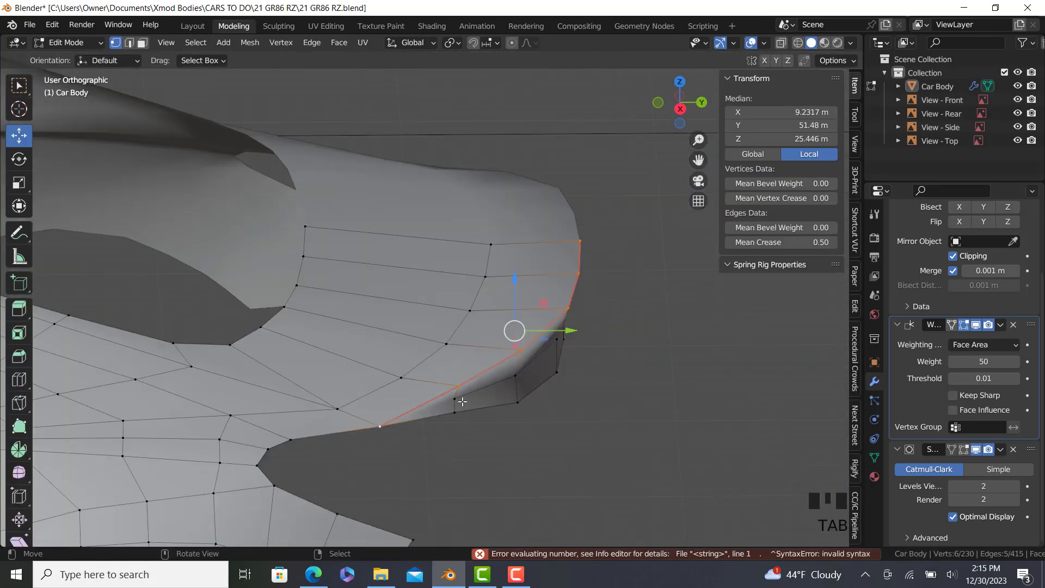
middle_drag(462, 402, 598, 389)
key(Tab)
key(KP_3)
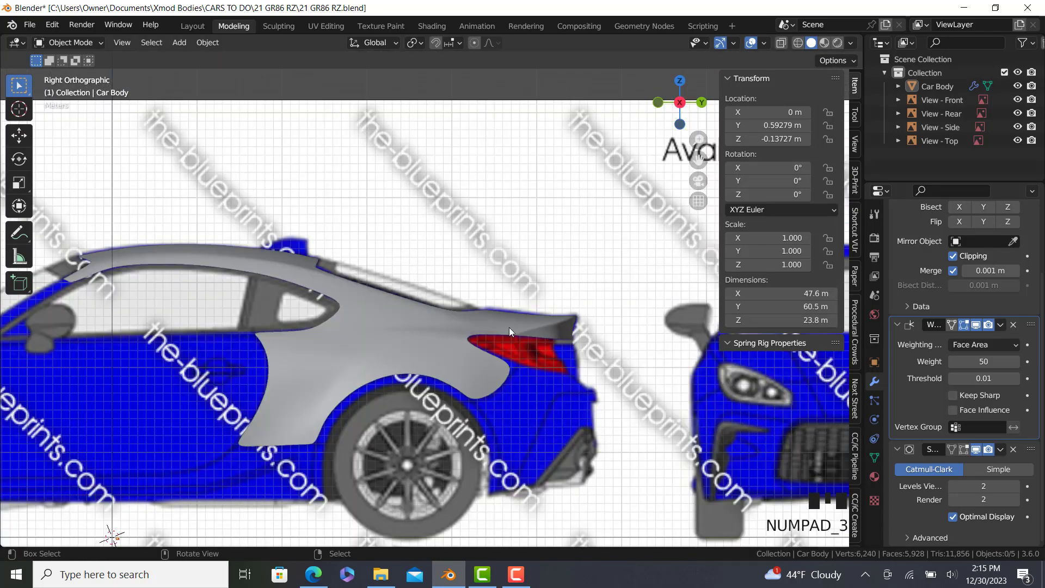
scroll(419, 283, up, 3)
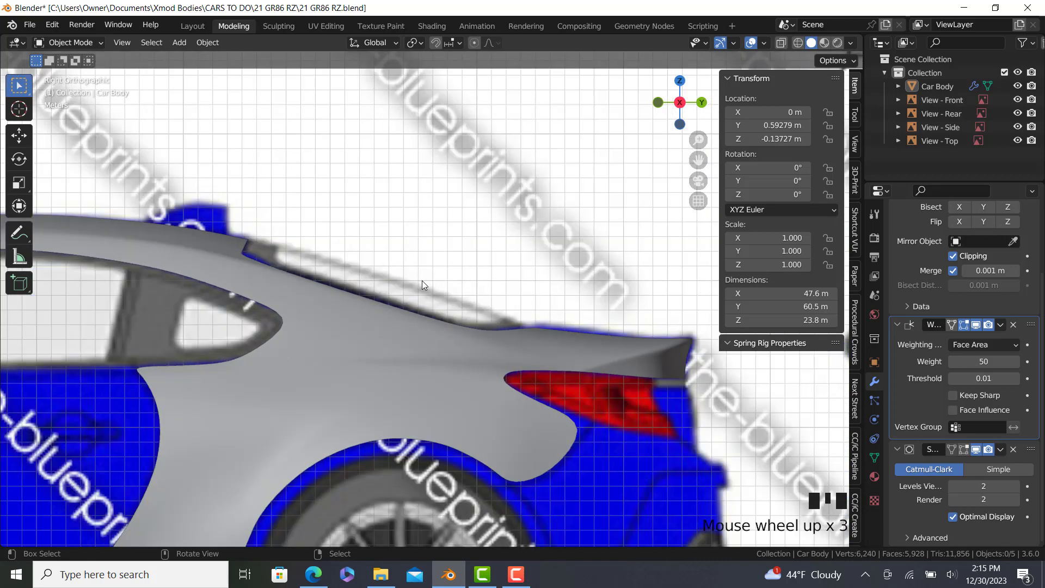